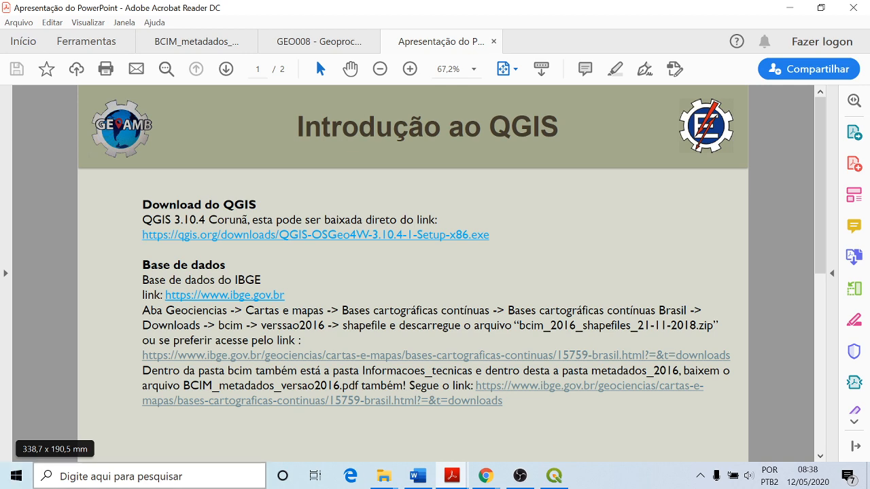
Search Windows for QGIS and launch QGIS Desktop 3.10.4
left_click(61, 476)
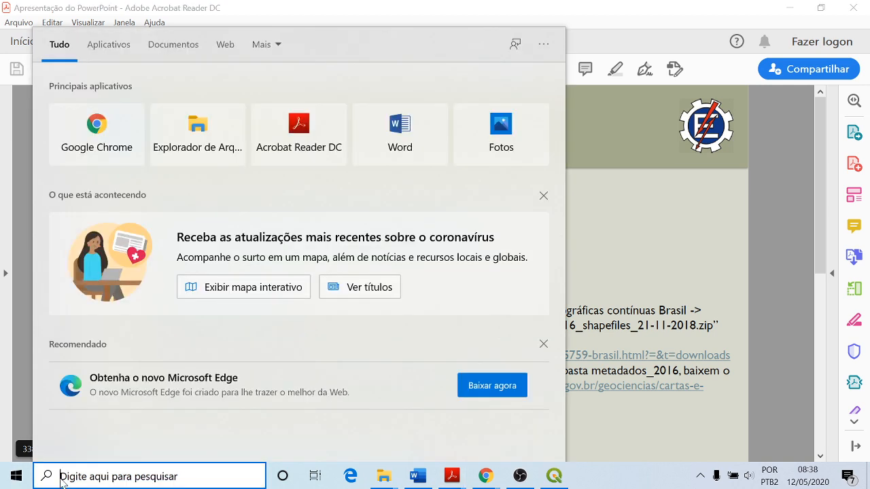
type("q")
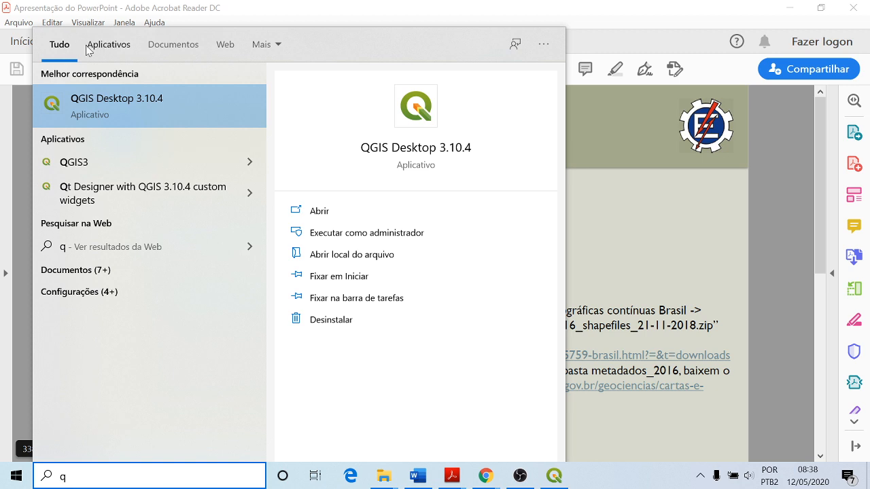
left_click(125, 107)
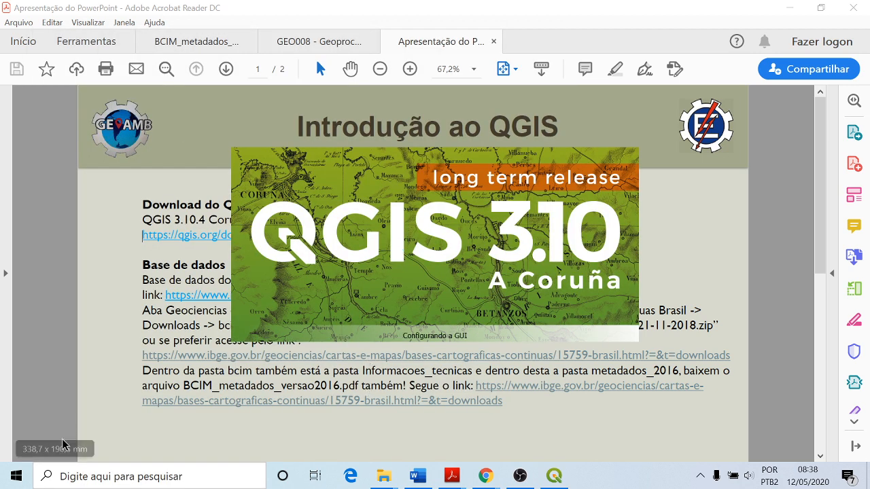
Find the QGIS 3.10 program group among the installed applications and expand it to view its programs
left_click(15, 476)
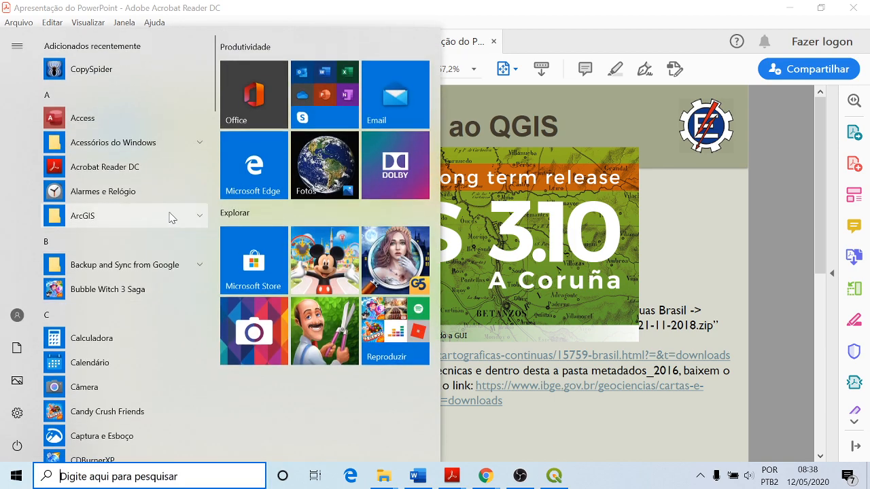
scroll(171, 217, "down", 15)
scroll(172, 242, "down", 5)
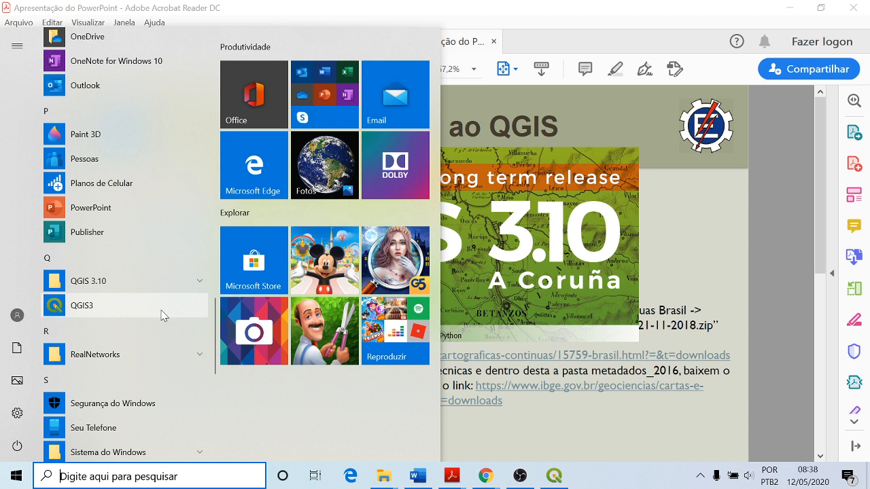
left_click(111, 281)
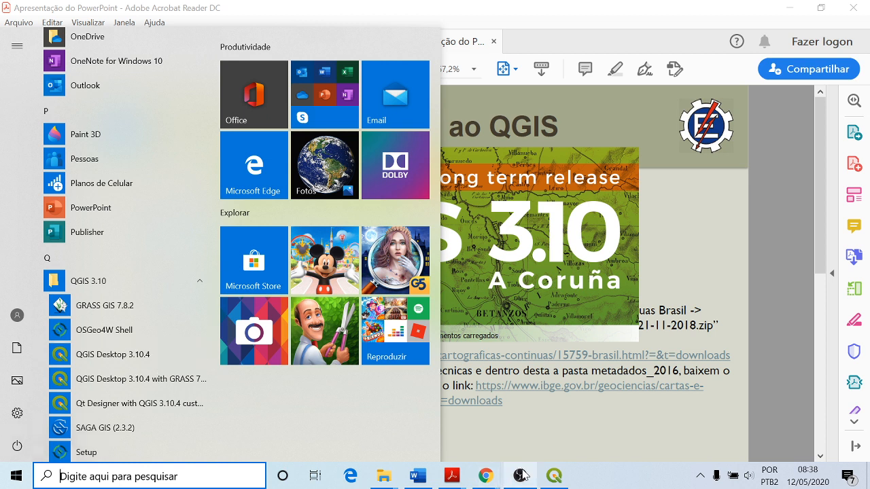
Switch to QGIS and create a new empty project
left_click(564, 482)
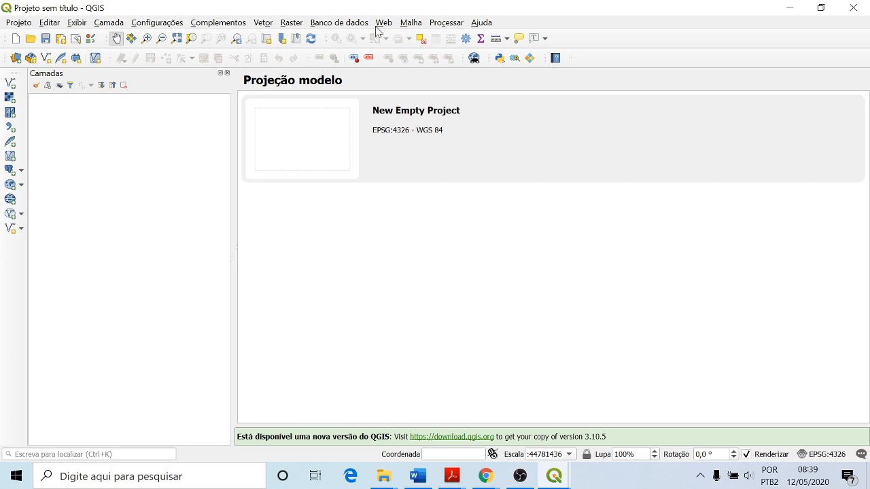
left_click(19, 27)
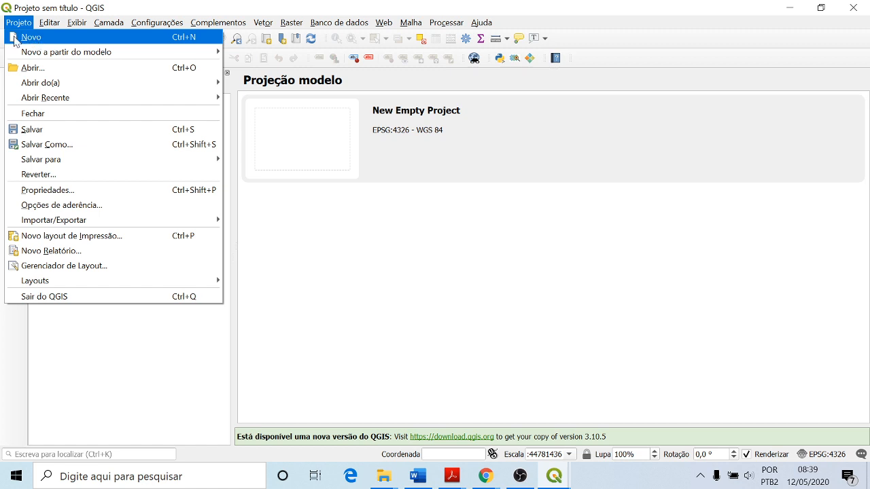
left_click(159, 47)
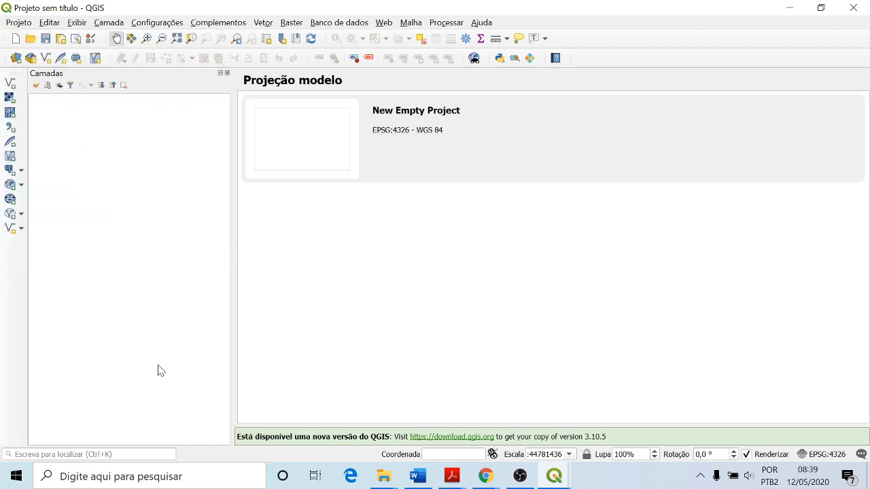
left_click(17, 40)
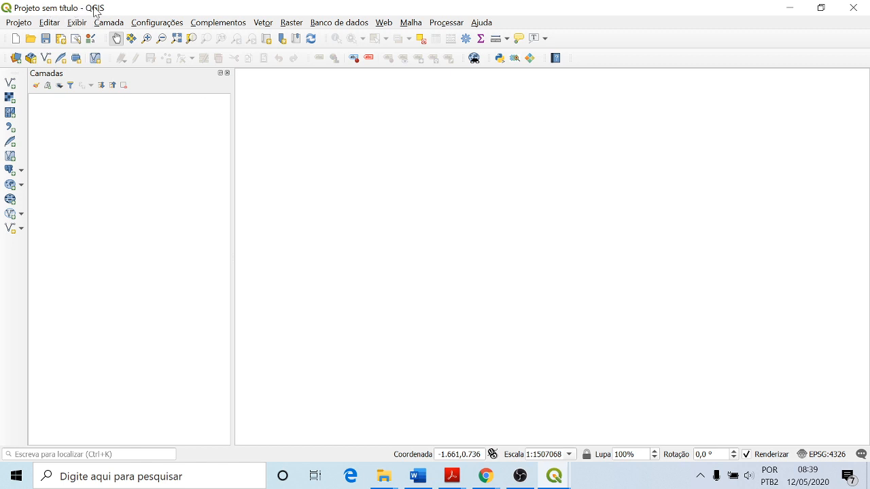
Open the project properties at the coordinate reference system (SRC) settings
left_click(21, 25)
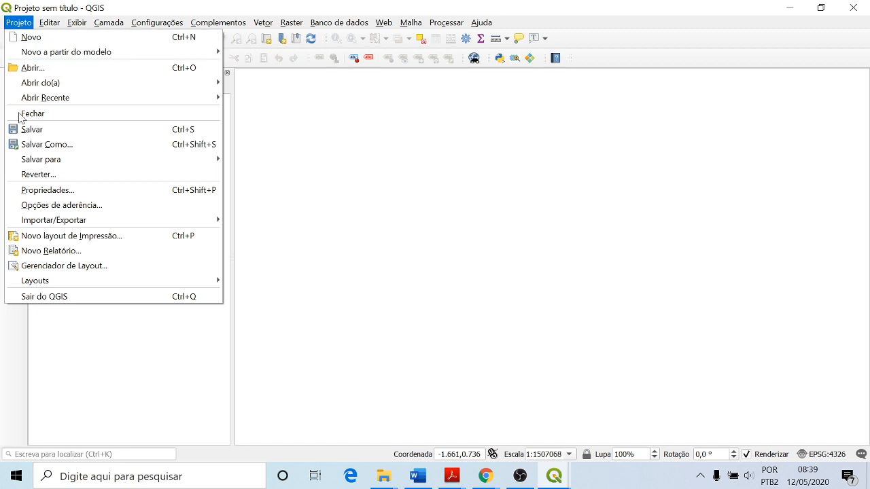
left_click(47, 190)
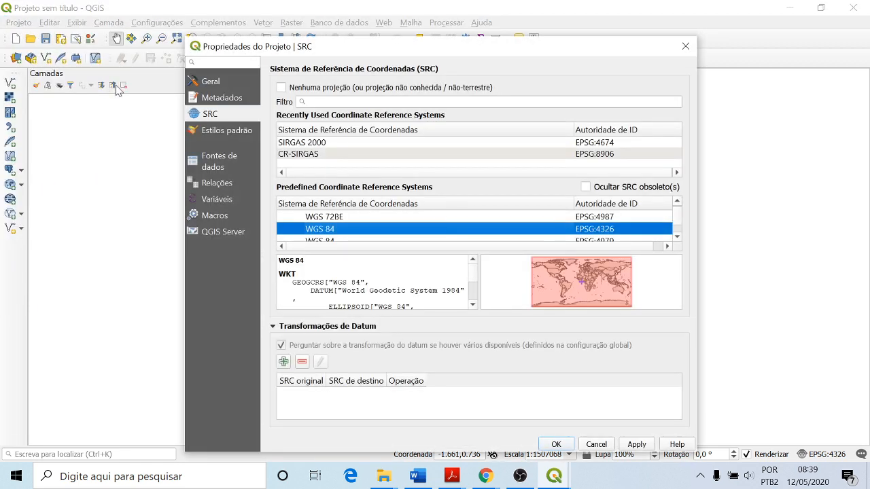
left_click(225, 120)
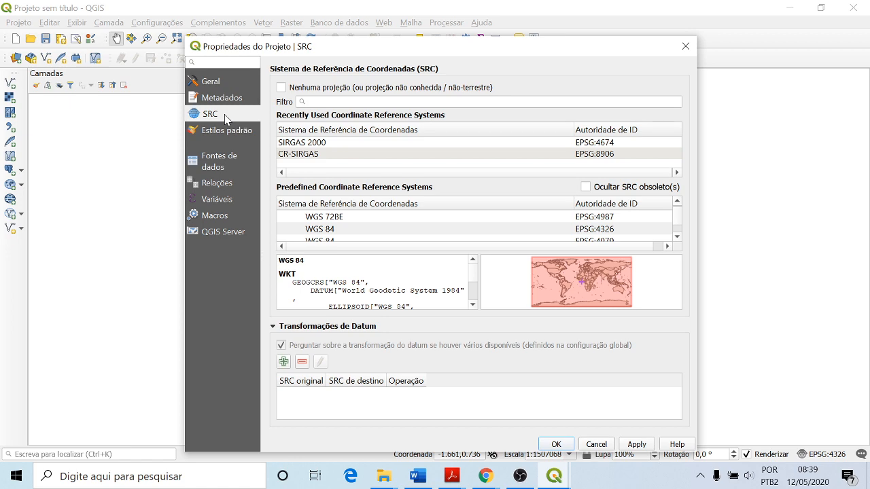
Switch to Acrobat Reader and check the reference system of the database in BCIM_metadados_versao2016.pdf
left_click(461, 477)
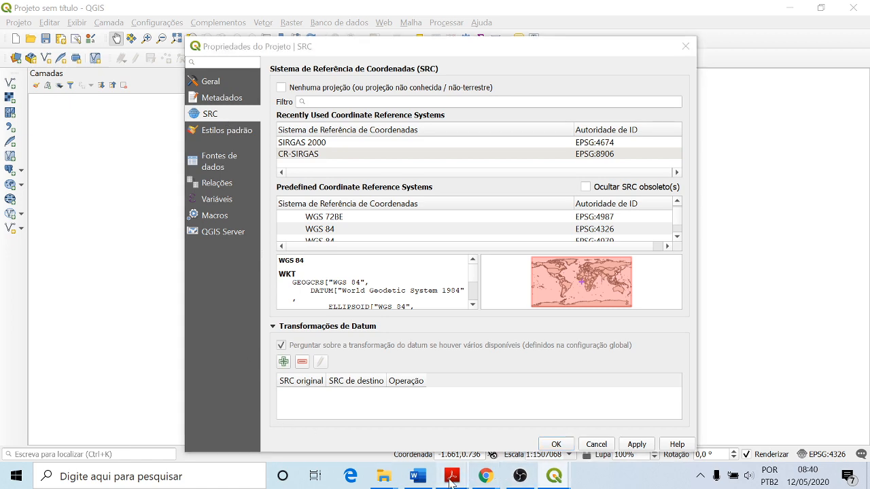
left_click(315, 432)
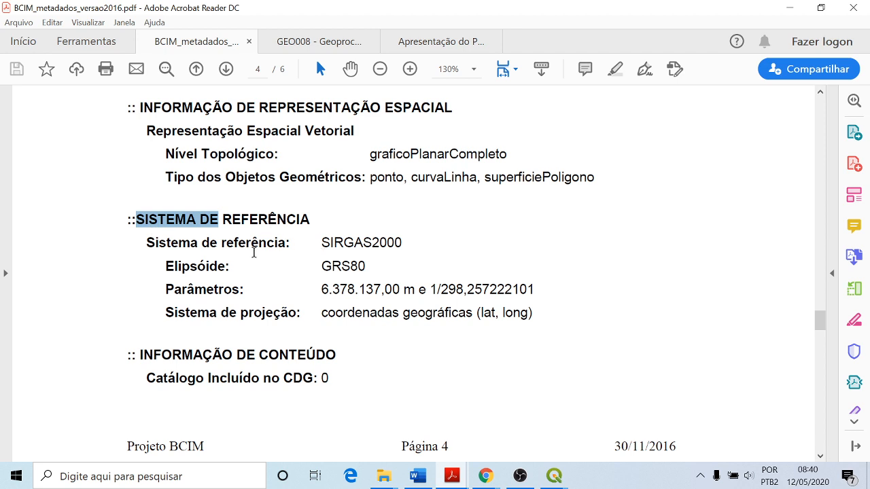
left_click_drag(403, 243, 323, 248)
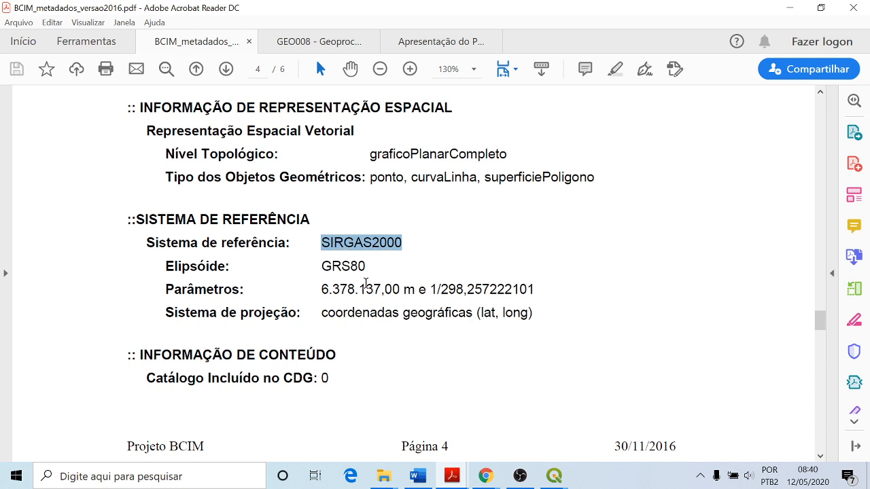
Switch back to the QGIS project window that has the project properties open
left_click(555, 478)
mouse_move(652, 413)
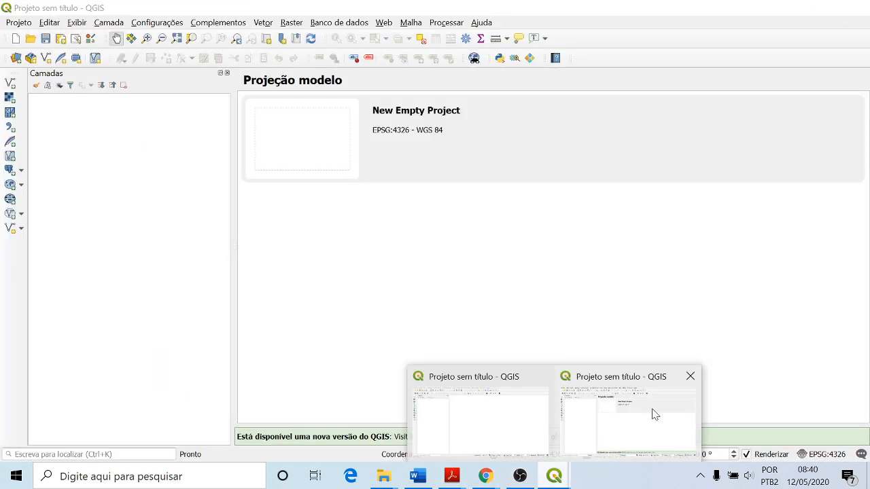
left_click(688, 378)
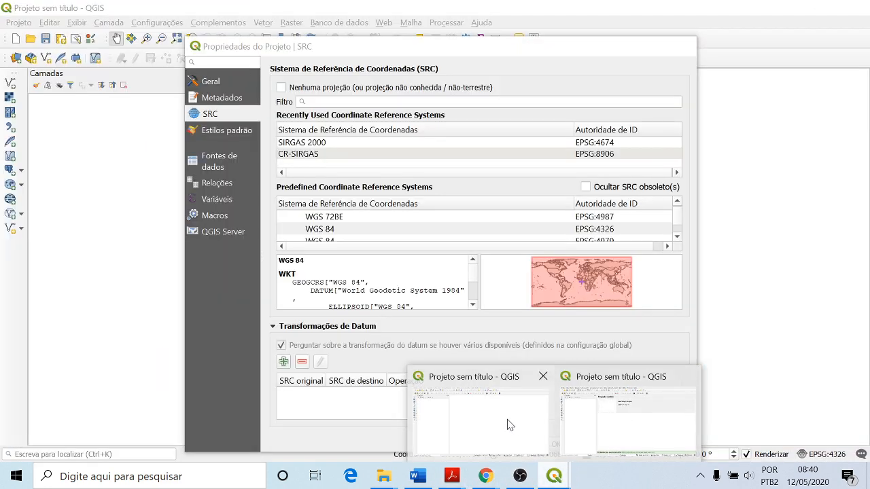
left_click(558, 424)
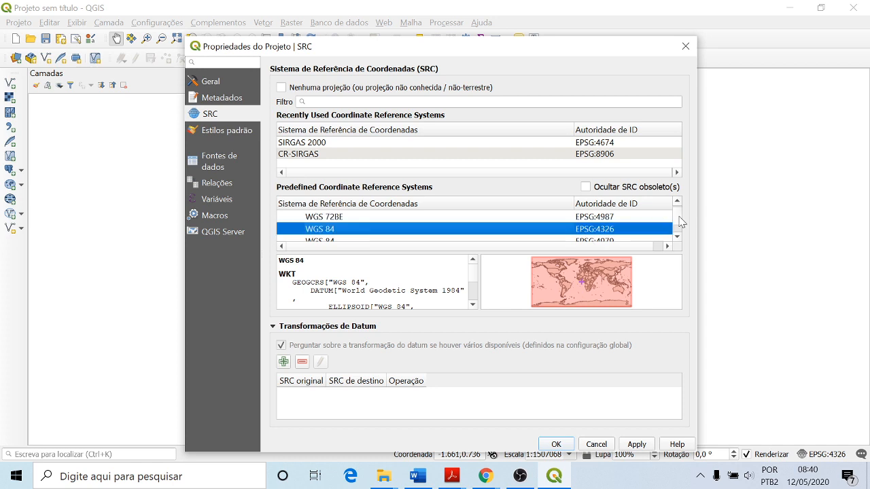
Collapse the geographic and projected groups of predefined coordinate systems and review the main categories
left_click_drag(679, 222, 679, 210)
left_click(283, 217)
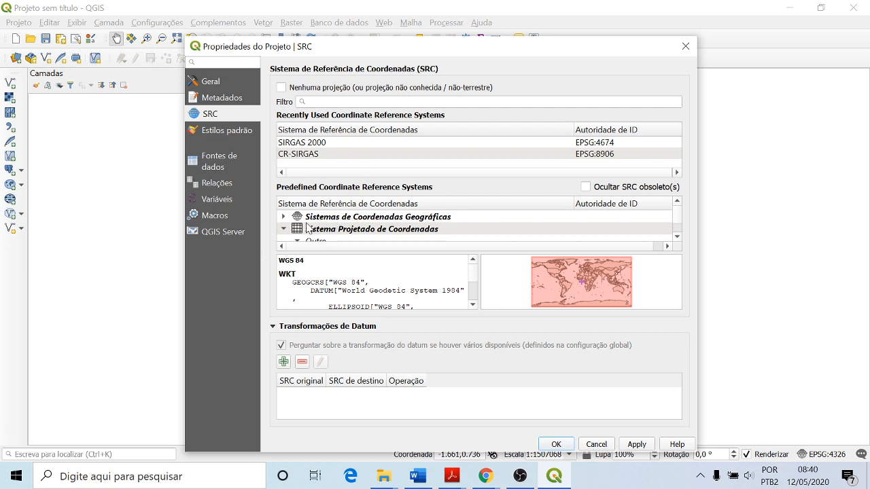
left_click(677, 237)
left_click(677, 238)
left_click(678, 238)
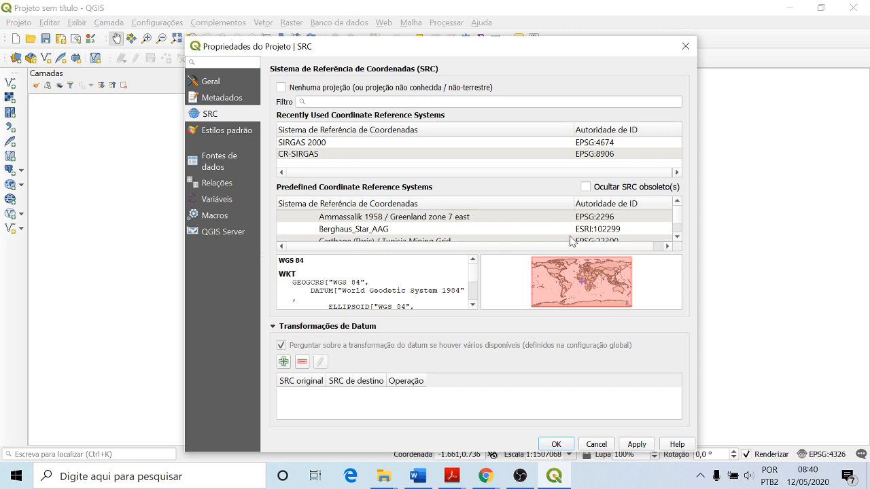
left_click(678, 202)
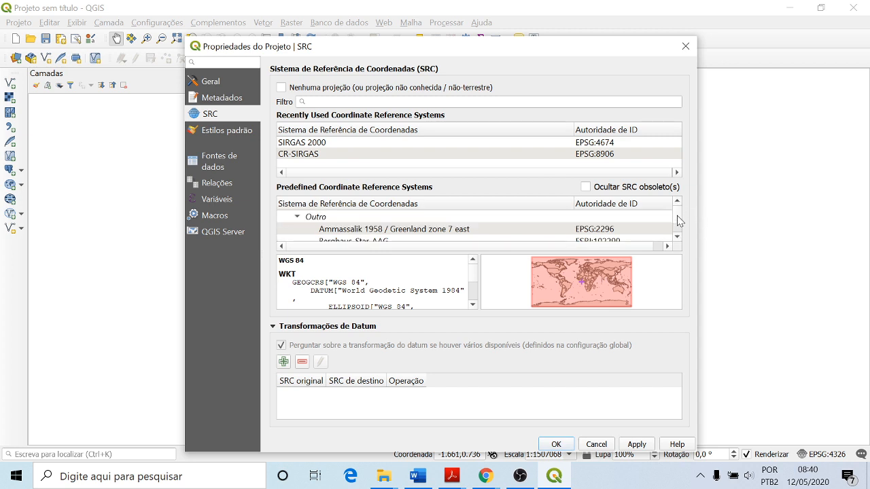
left_click(678, 203)
left_click(678, 202)
left_click(284, 229)
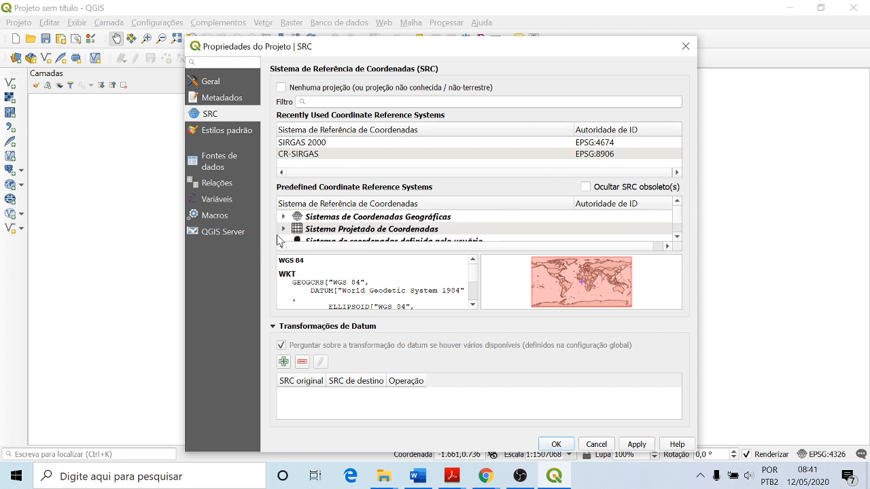
left_click(677, 237)
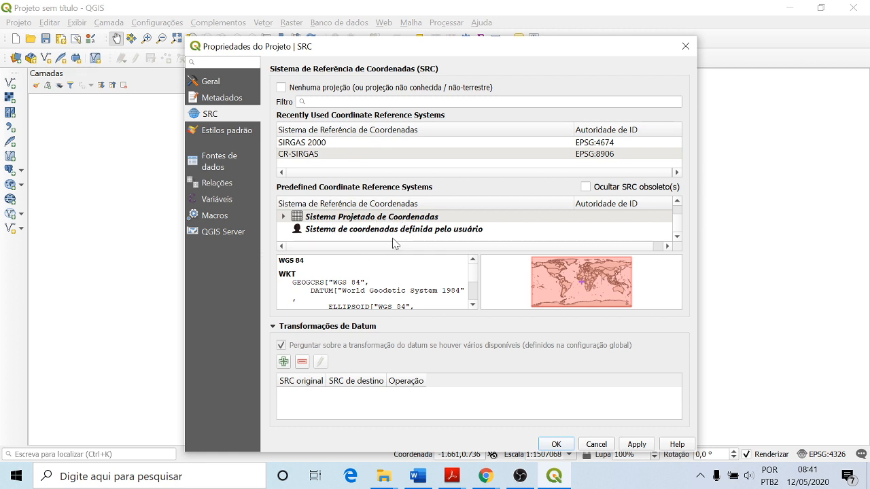
left_click(676, 203)
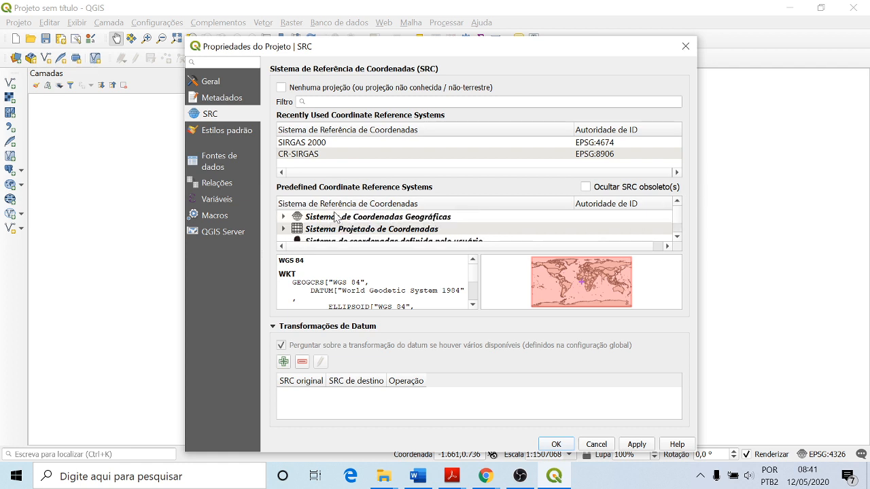
Select SIRGAS 2000 (EPSG:4674) from the geographic coordinate systems as the project's reference system
left_click(284, 217)
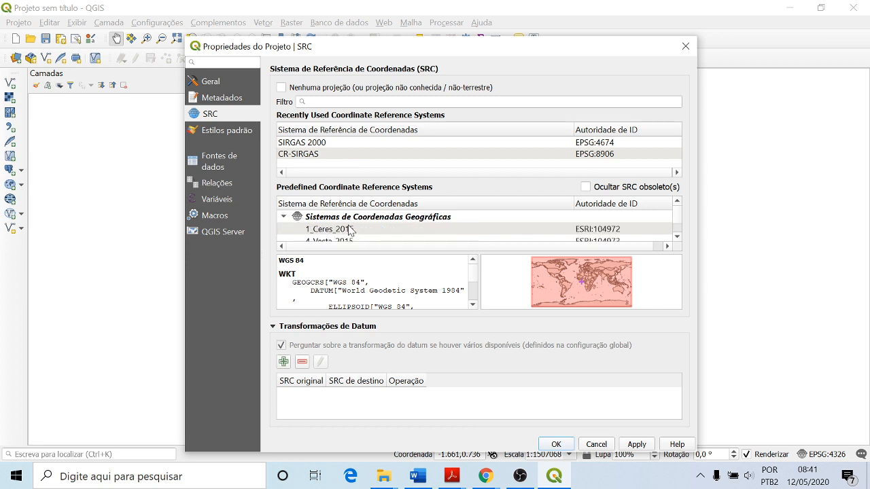
scroll(348, 230, "down", 1)
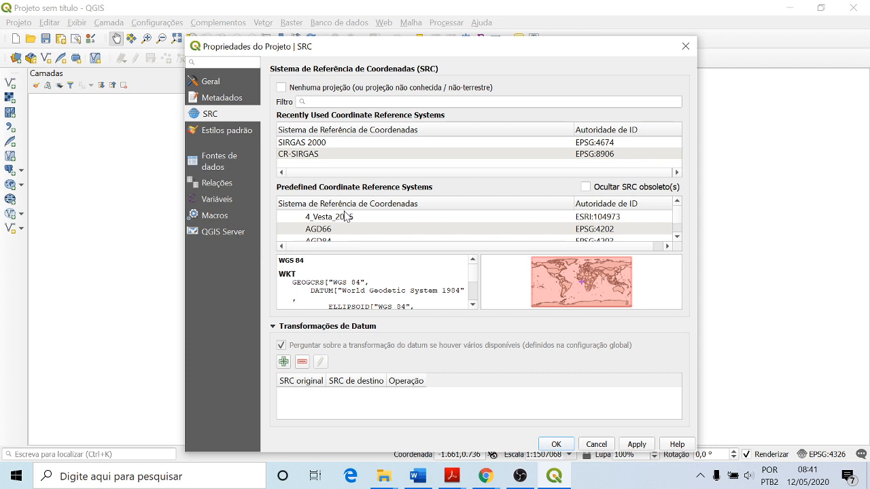
scroll(346, 219, "down", 1)
scroll(345, 219, "down", 1)
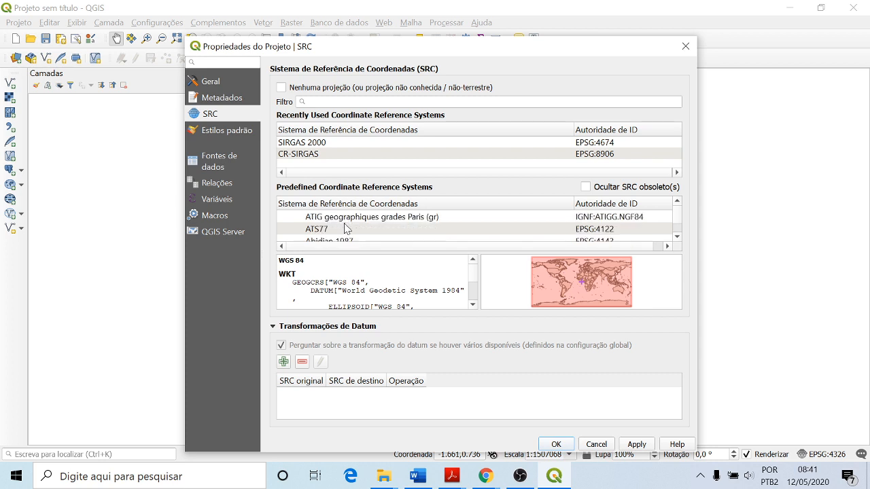
scroll(344, 218, "down", 1)
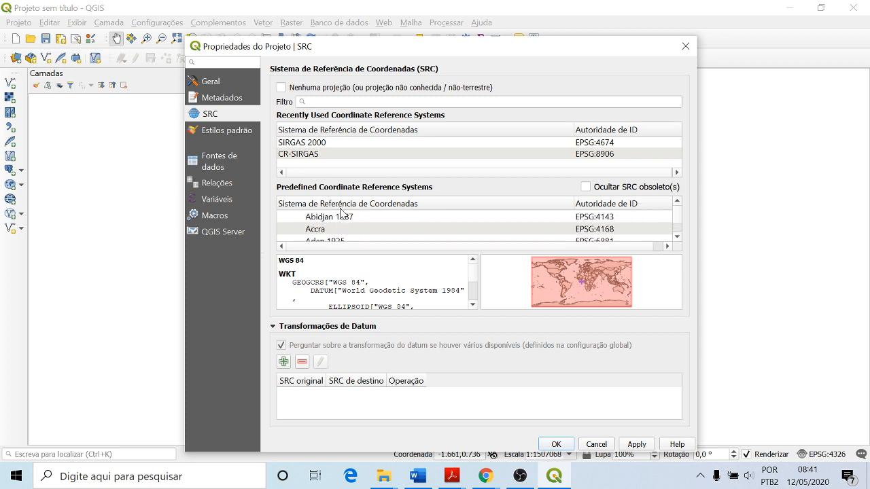
mouse_move(676, 217)
left_mouse_down()
mouse_move(678, 230)
mouse_move(677, 219)
left_mouse_up()
scroll(371, 217, "down", 2)
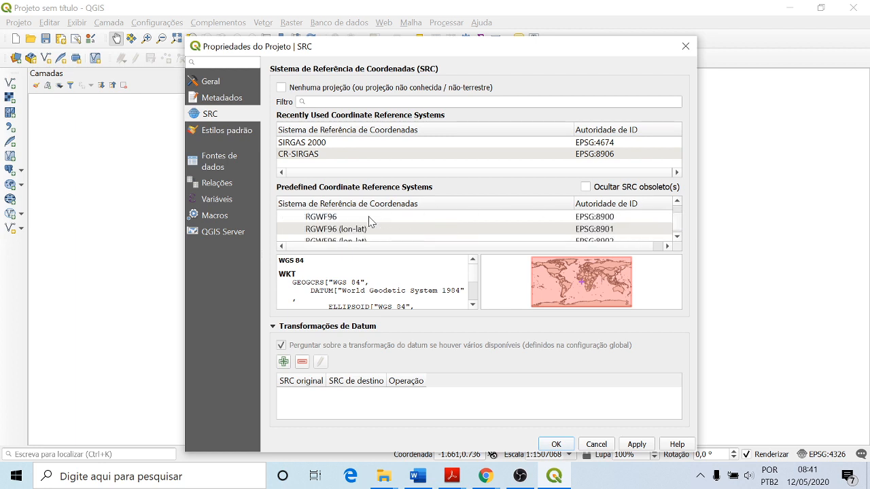
scroll(369, 217, "down", 4)
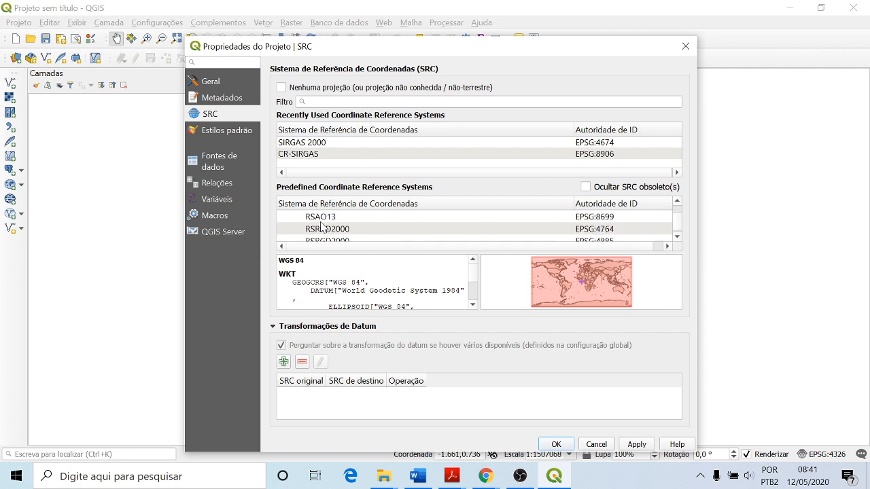
scroll(322, 226, "down", 5)
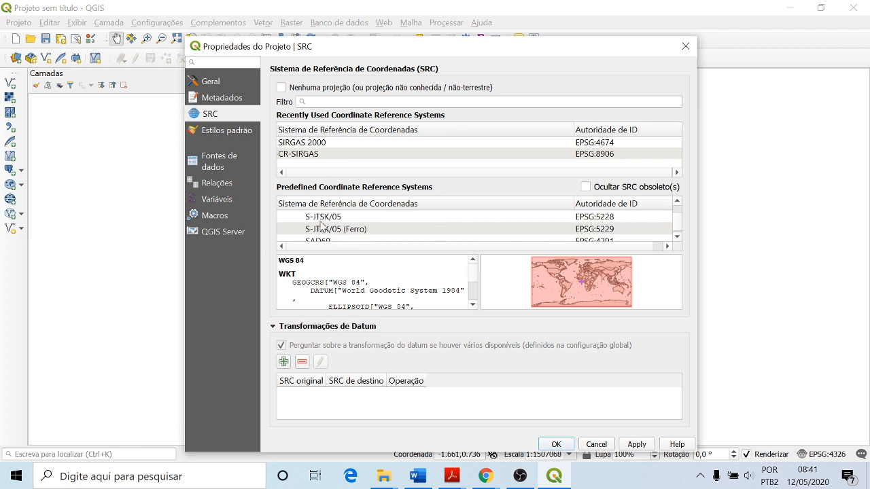
scroll(322, 226, "down", 4)
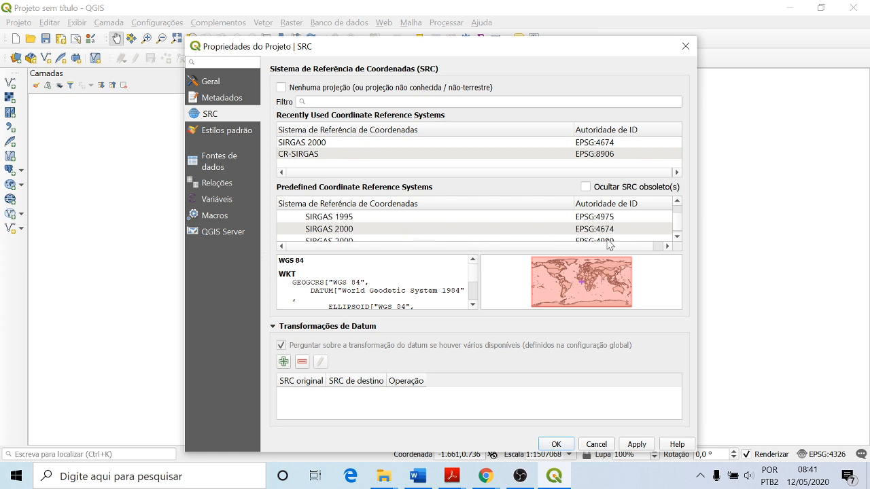
left_click(382, 234)
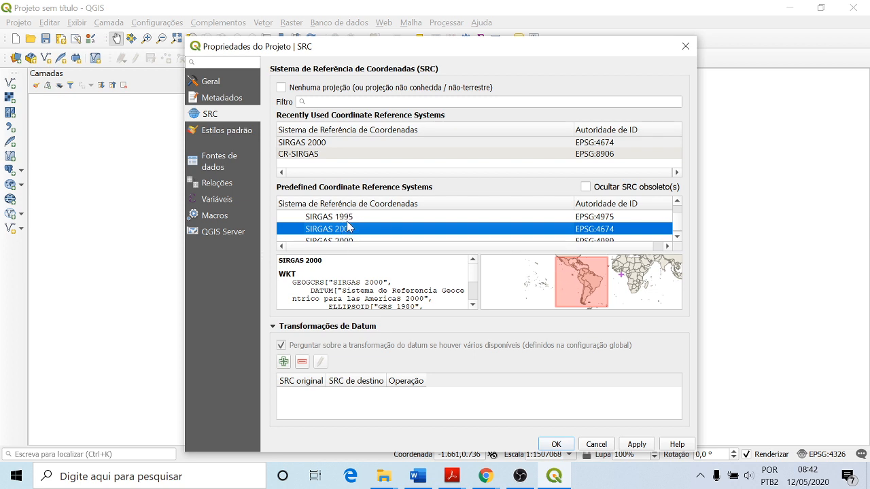
Filter the coordinate reference systems by "sirgas" and select SIRGAS 2000 (EPSG:4674) among the recently used ones
left_click(310, 101)
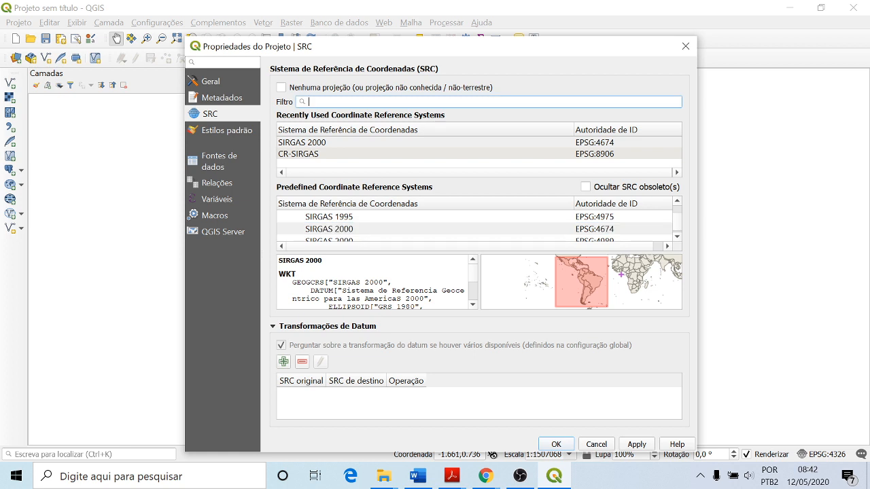
type("sr")
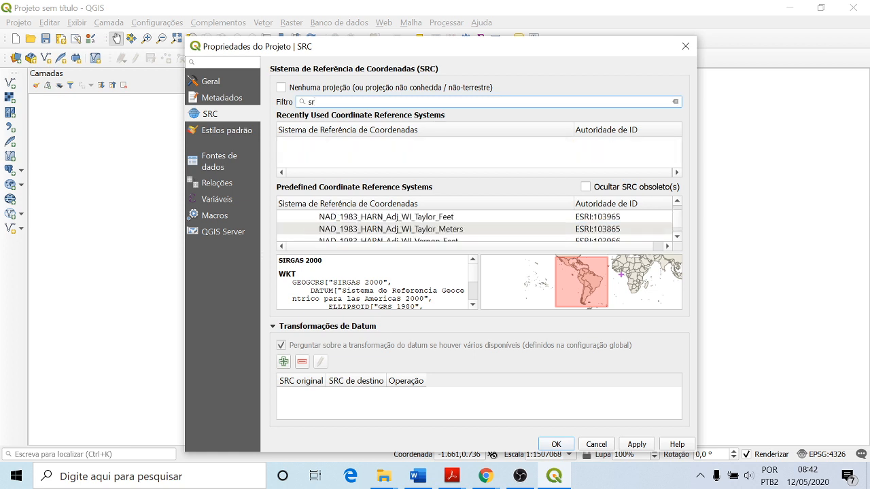
key("BackSpace")
type("irgas")
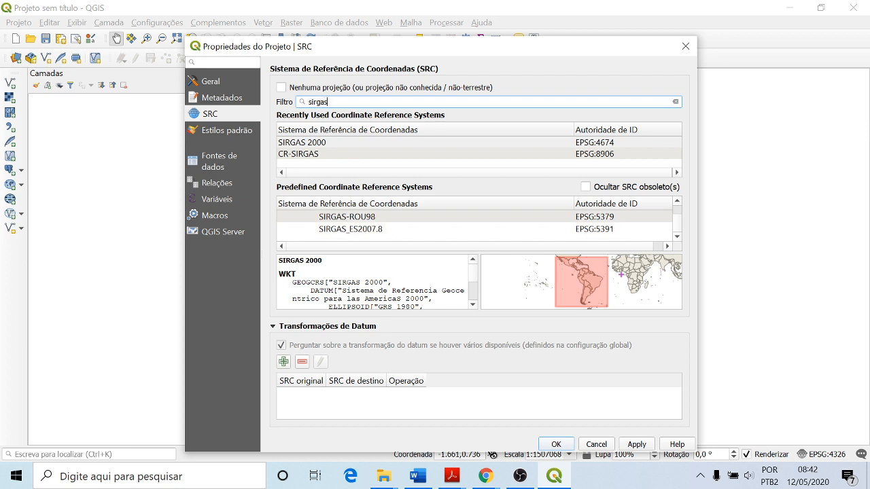
left_click(335, 146)
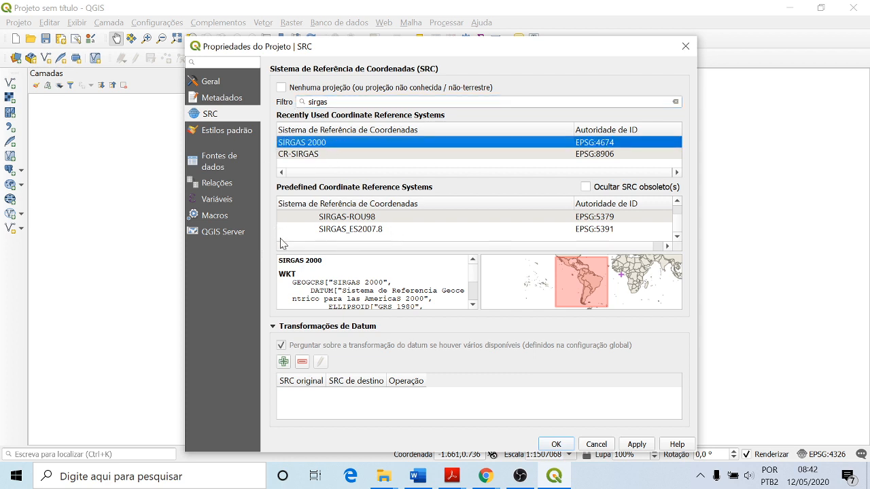
Select the geocentric SIRGAS 2000 (EPSG:4988) entry among the filtered predefined coordinate reference systems
scroll(416, 214, "up", 1)
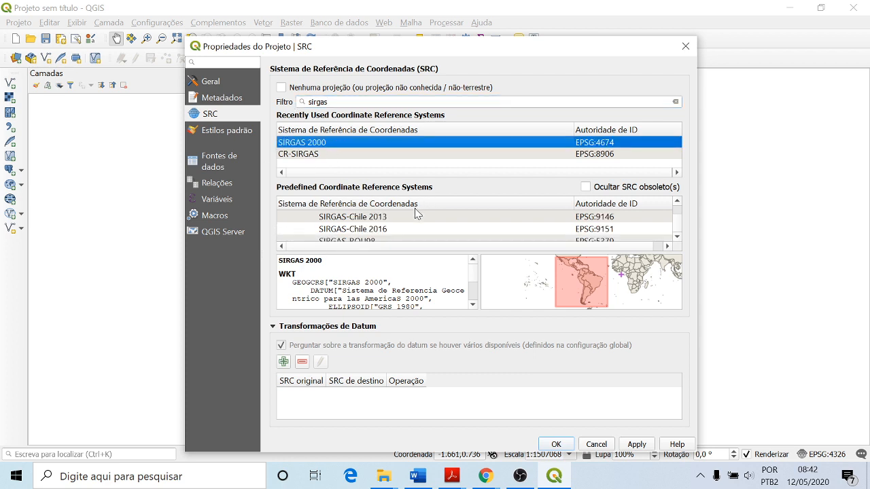
left_click(678, 237)
left_click(678, 238)
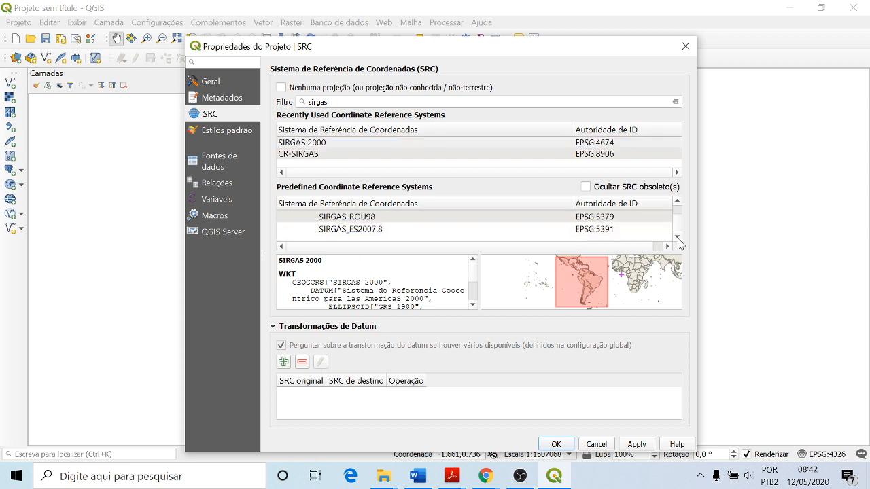
left_click(679, 203)
left_click(678, 204)
left_click(679, 203)
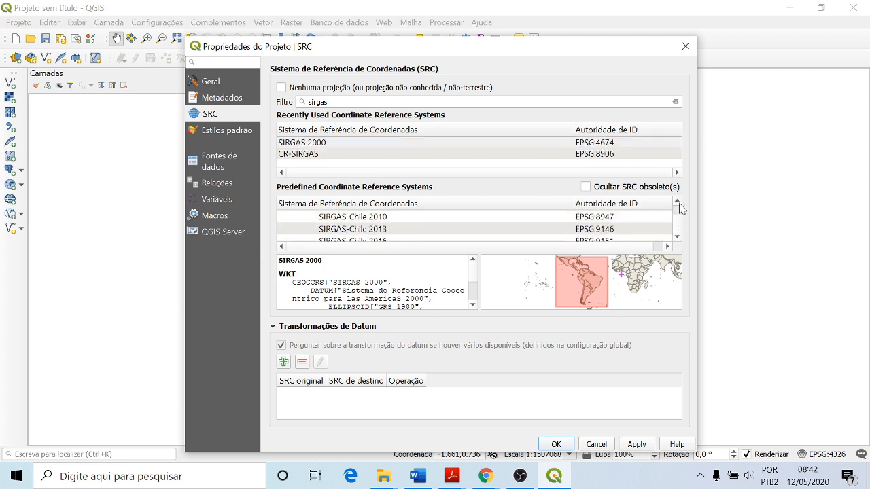
left_click(679, 203)
left_click(679, 203)
left_click(679, 203)
left_click(678, 204)
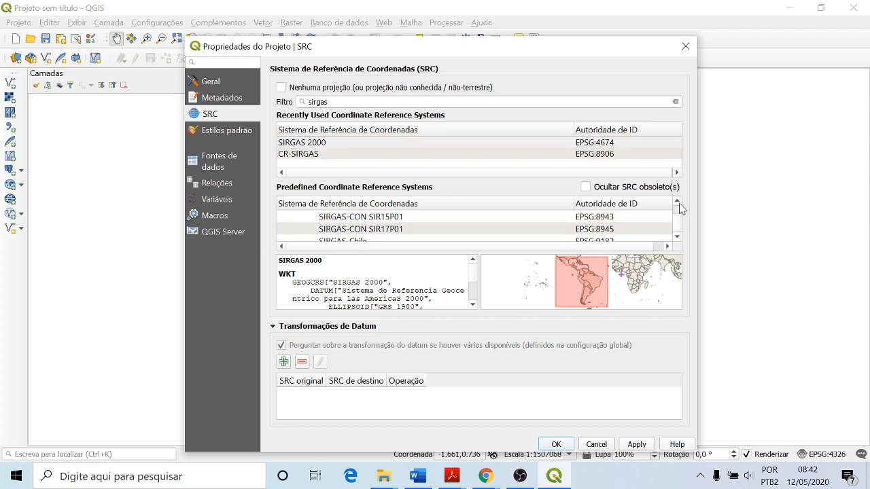
left_click(679, 203)
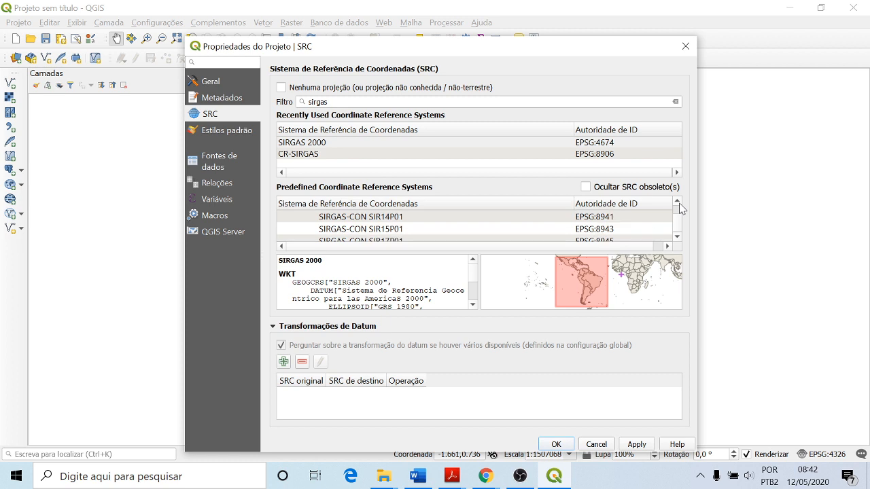
left_click(679, 203)
left_click(679, 203)
left_click(679, 203)
left_click(679, 204)
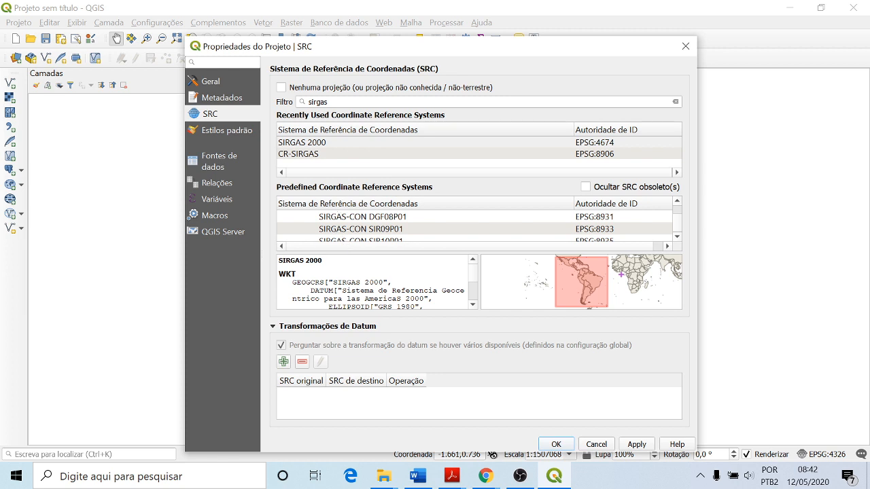
left_click(678, 203)
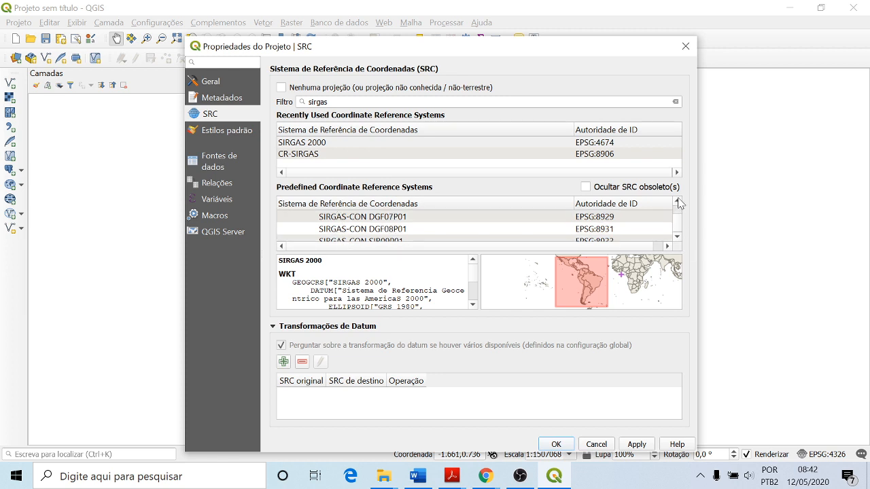
left_click(679, 203)
left_click(678, 203)
left_click(679, 203)
left_click(679, 203)
left_click(679, 203)
left_click(679, 203)
left_click(679, 204)
left_click(679, 203)
left_click(679, 203)
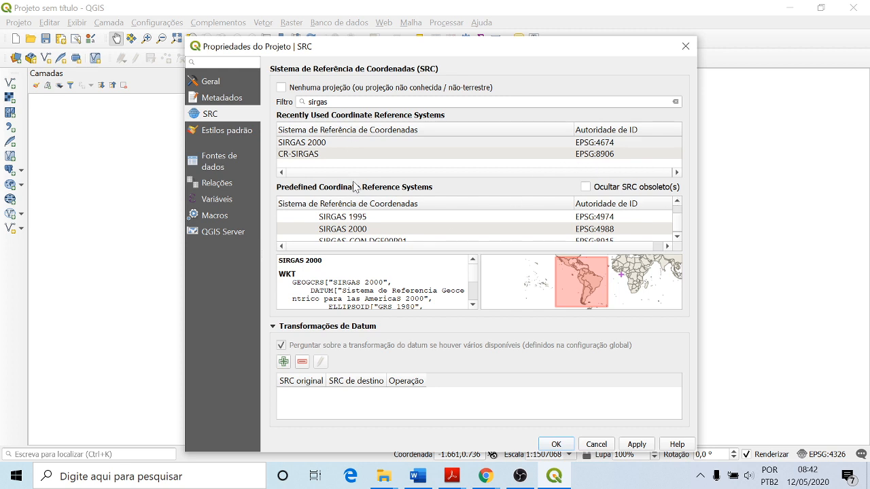
left_click(334, 231)
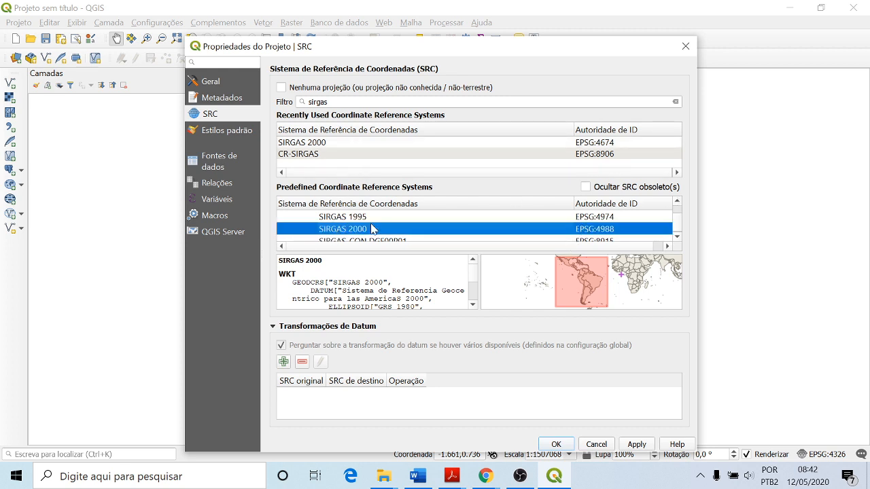
Select SIRGAS 2000 (EPSG:4674) in the geographic coordinate systems group, apply it to the project and close the properties
left_click(677, 202)
left_click(677, 201)
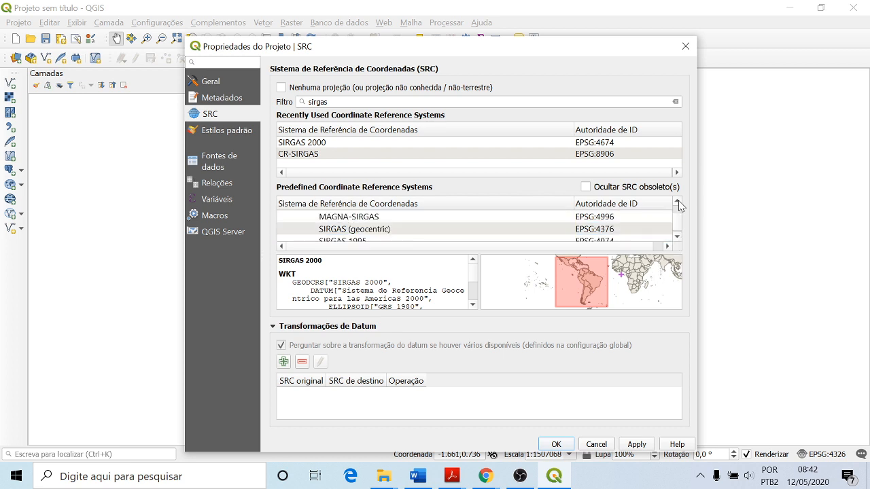
left_click(677, 202)
left_click(677, 236)
left_click(676, 237)
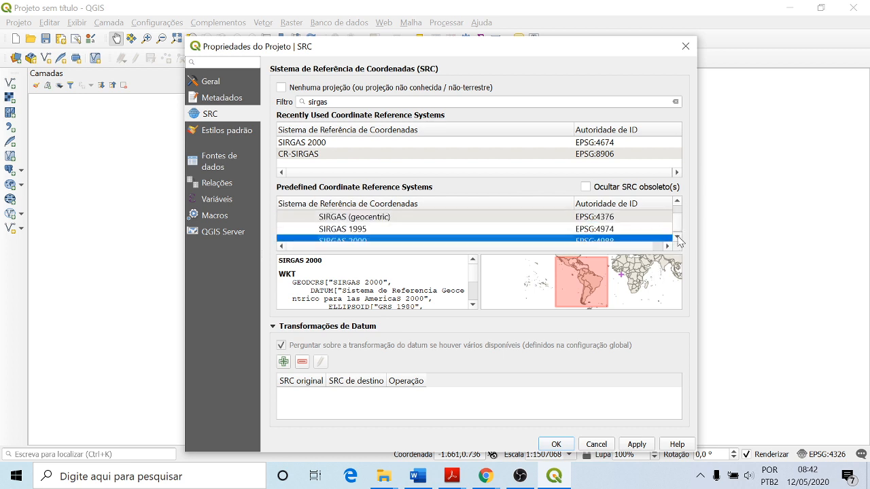
left_click(677, 237)
left_click(677, 236)
left_click(677, 237)
left_click(677, 236)
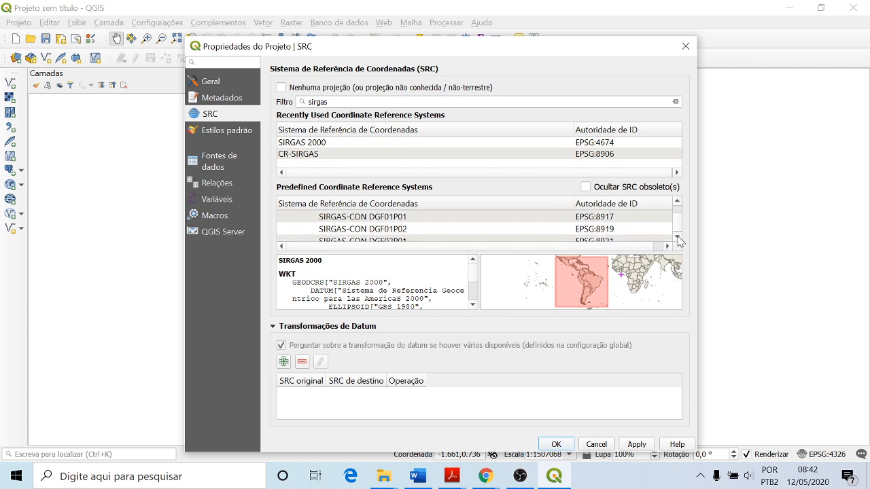
left_click(677, 201)
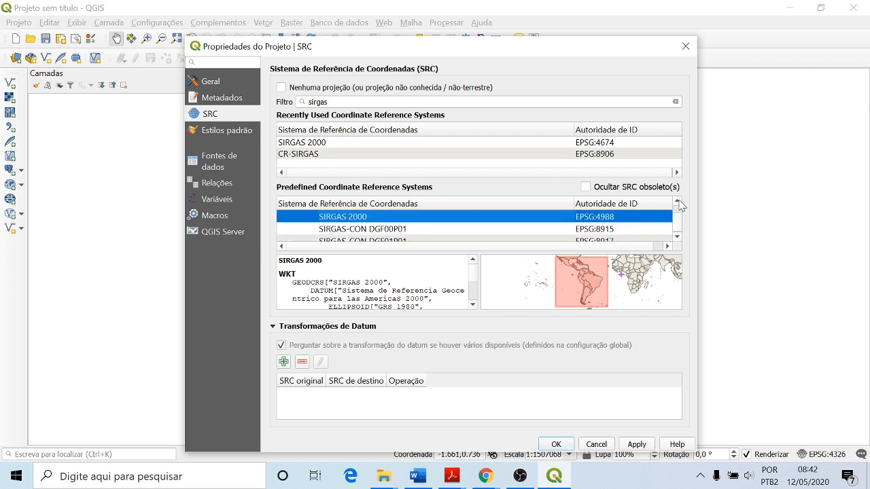
left_click(677, 201)
left_click(677, 201)
left_click(676, 201)
left_click(677, 201)
left_click(677, 201)
left_click(677, 201)
left_click(678, 201)
left_click(678, 202)
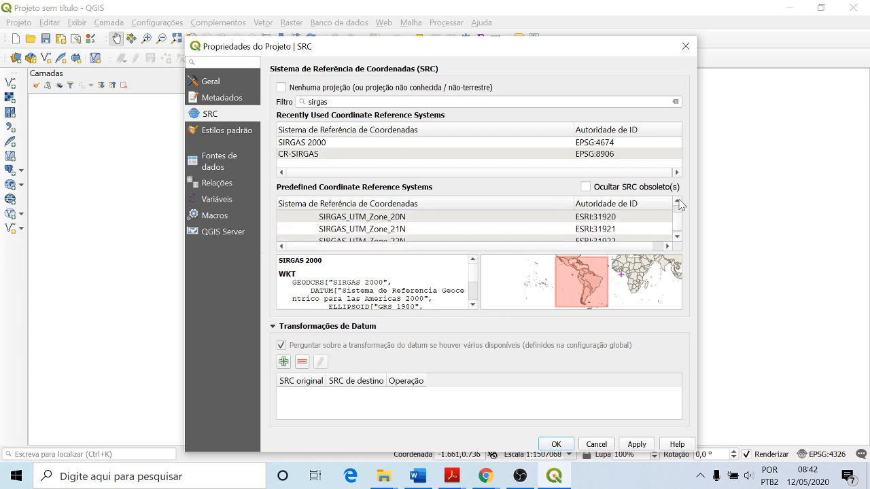
left_click(678, 201)
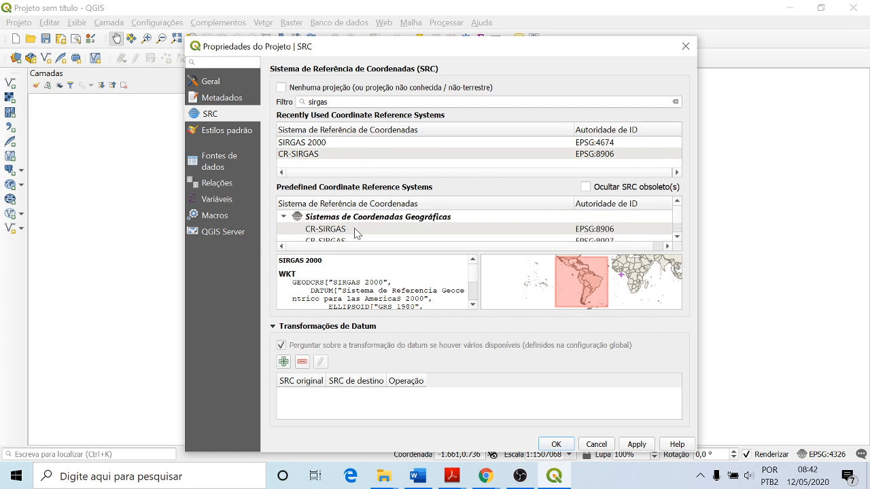
scroll(359, 231, "down", 3)
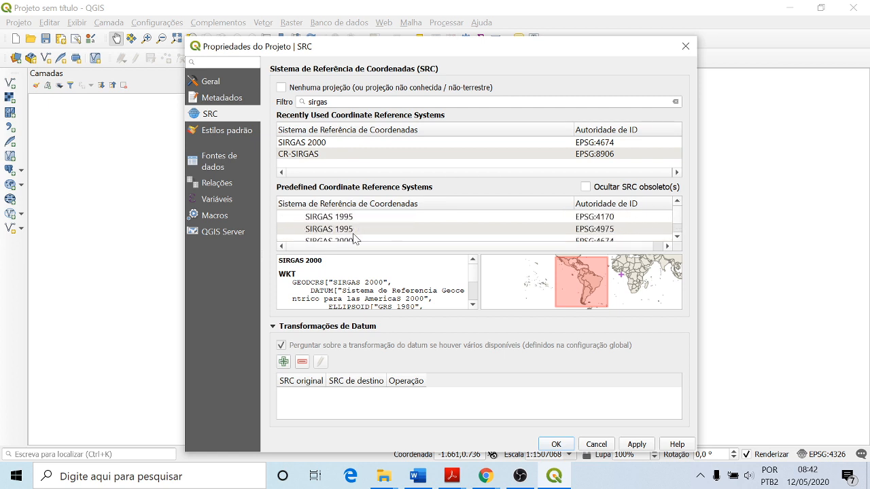
left_click(350, 241)
left_click(678, 237)
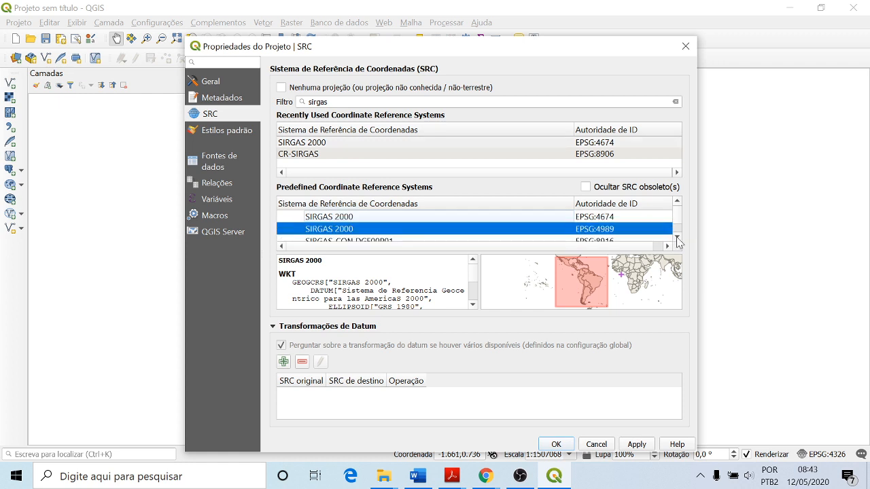
left_click(367, 218)
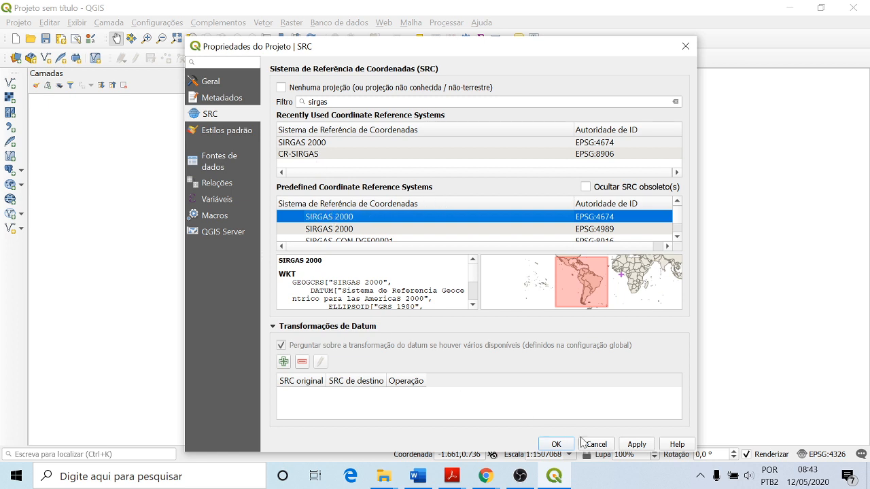
left_click(637, 445)
left_click(556, 445)
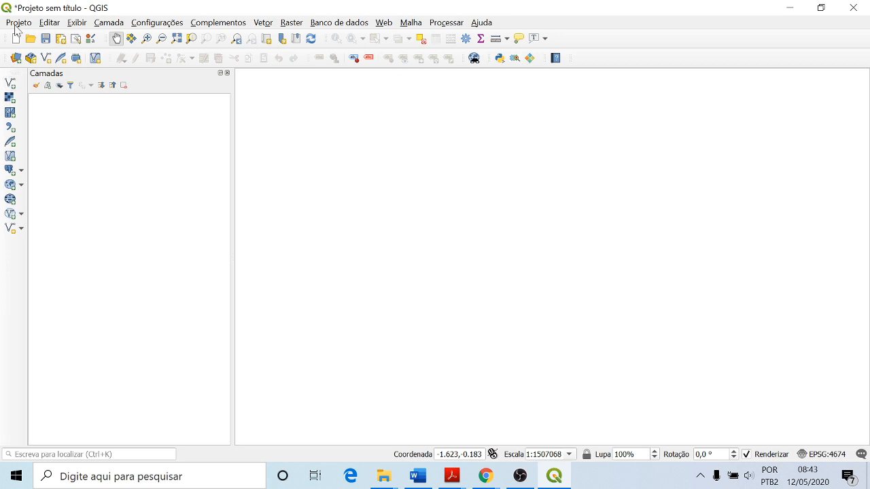
left_click(117, 25)
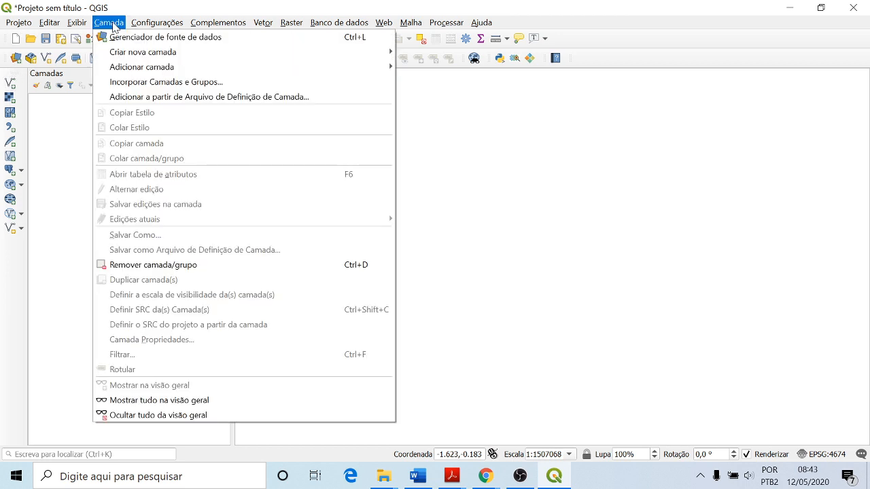
mouse_move(134, 67)
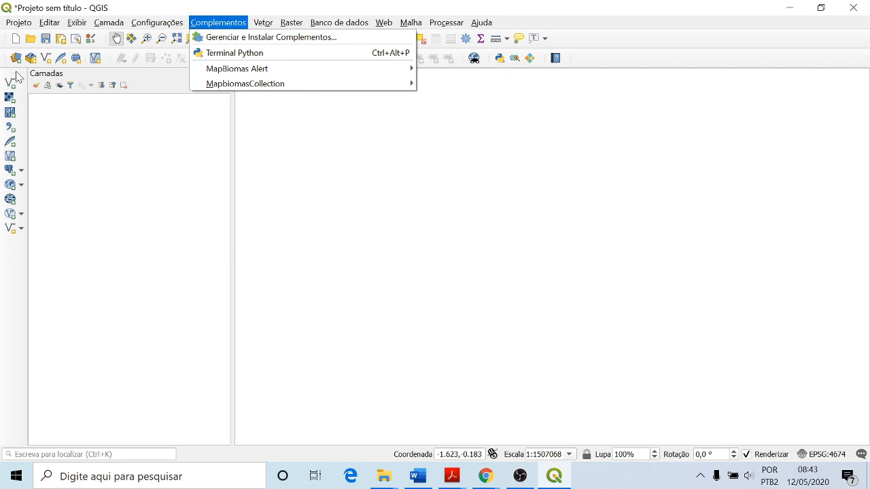
left_click(83, 126)
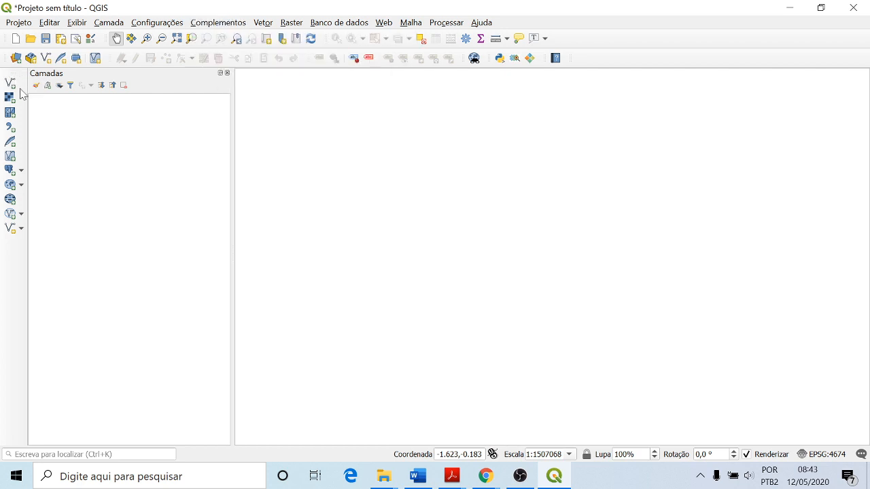
Detach the Gerenciar camadas toolbar so it floats over the map canvas, and hide it
left_click_drag(20, 92, 278, 181)
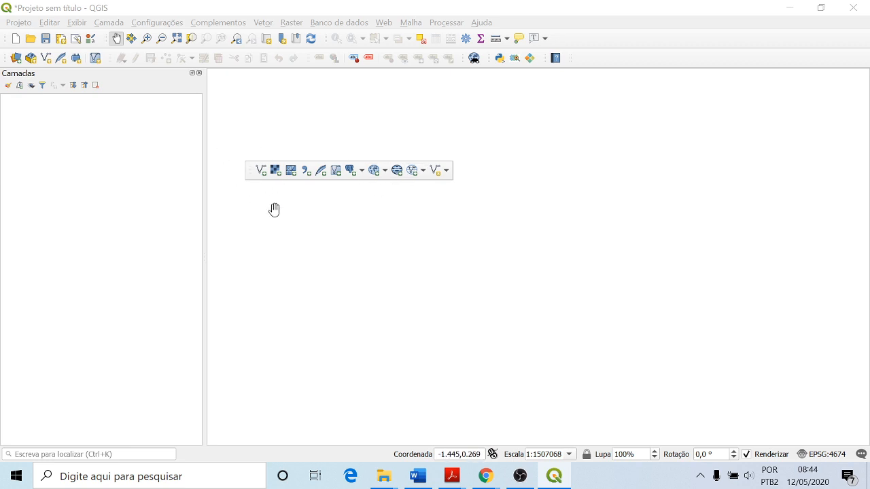
right_click(650, 45)
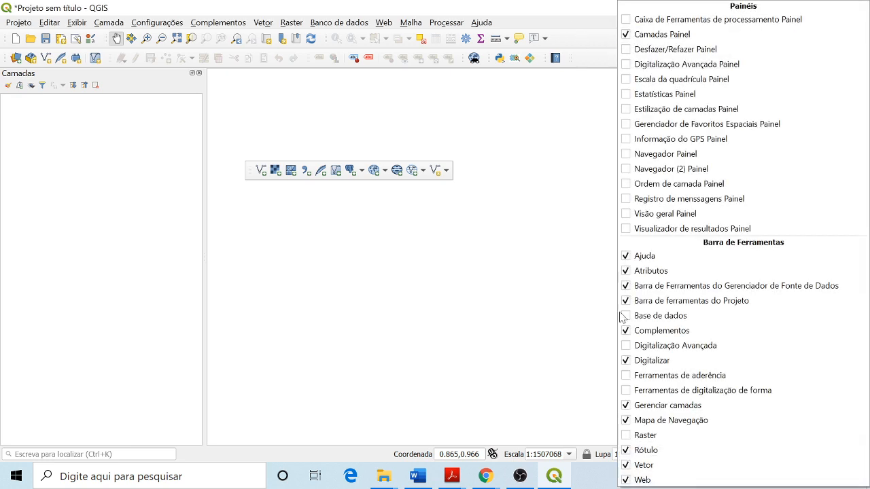
left_click(626, 407)
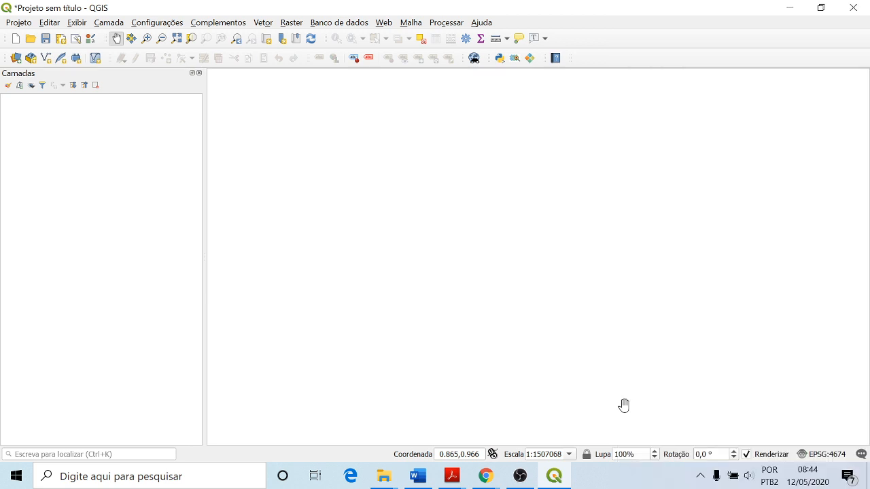
Show the Gerenciar camadas toolbar again and dock it vertically beside the Camadas panel
right_click(608, 46)
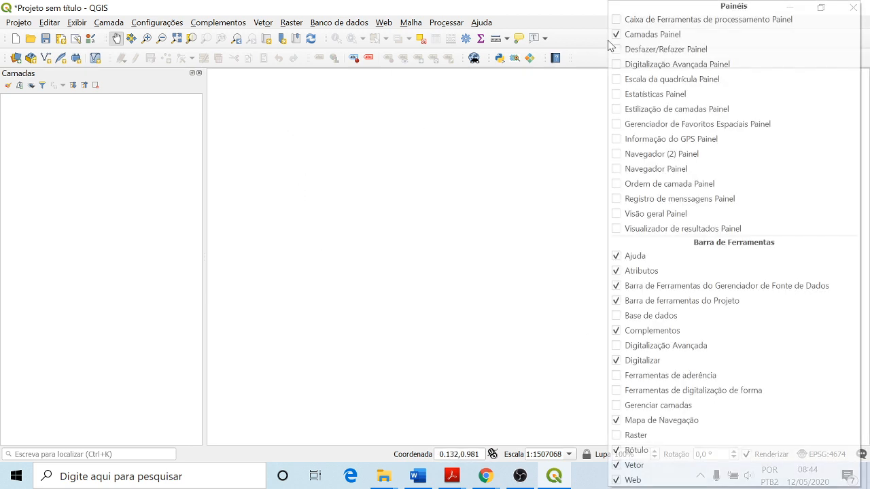
left_click(617, 407)
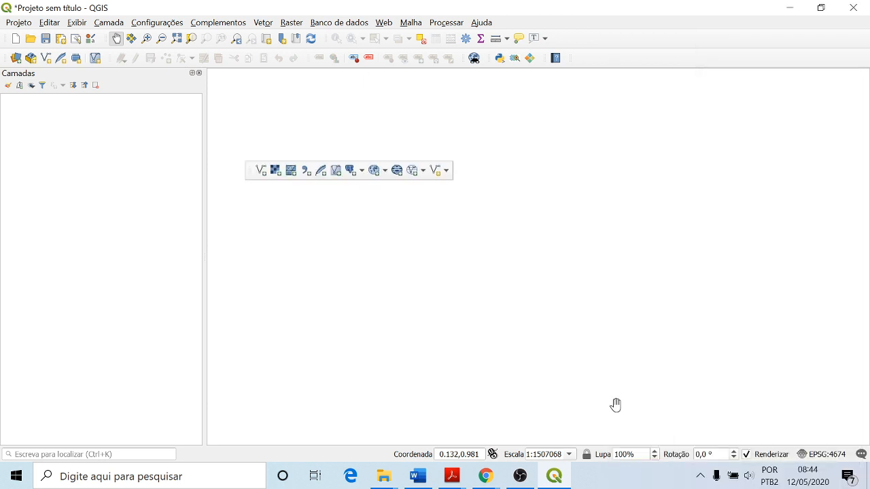
left_click(248, 174)
left_click_drag(249, 174, 5, 80)
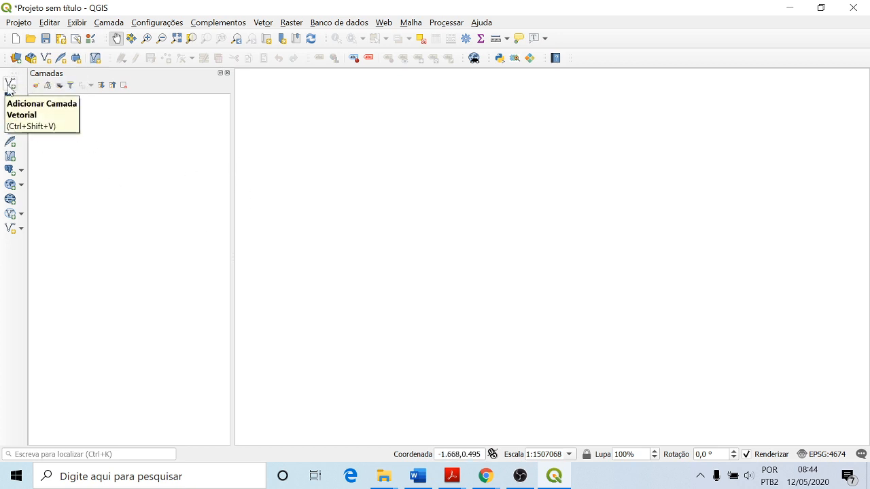
Start adding a vector layer from a file and browse to the Base folder on the desktop (Área de Trabalho)
left_click(11, 83)
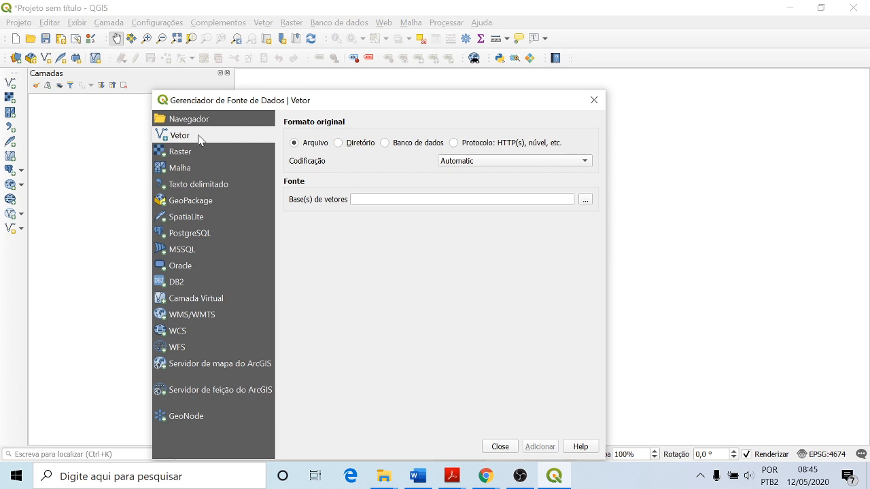
left_click(586, 203)
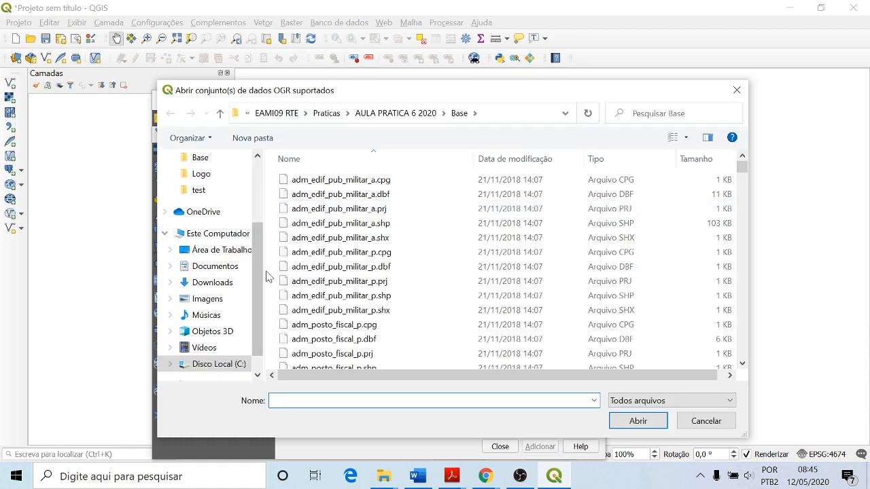
left_click_drag(252, 271, 241, 194)
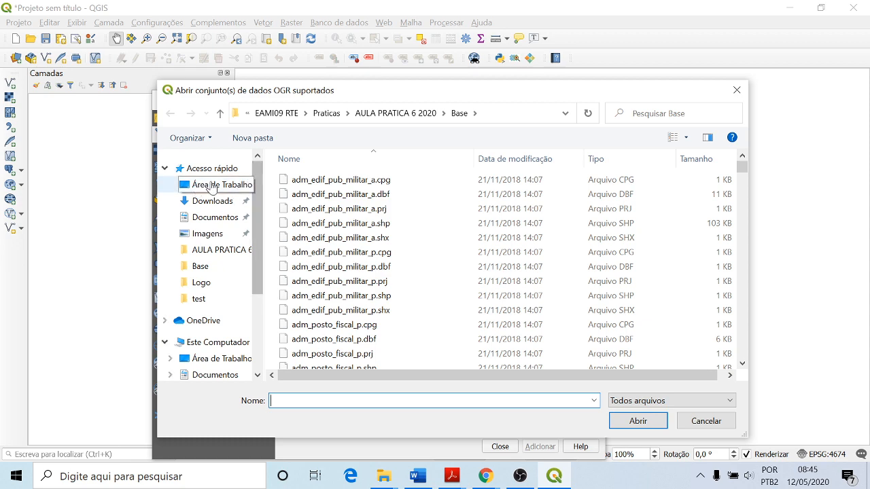
left_click(211, 186)
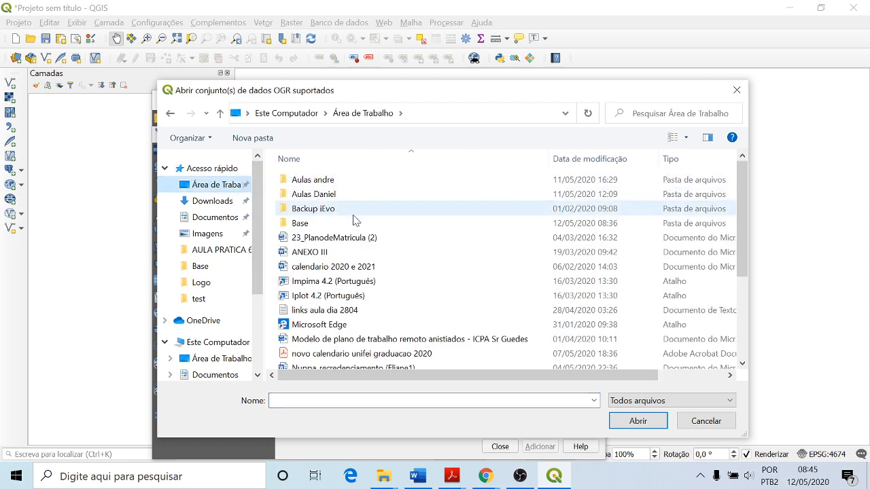
double_click(316, 224)
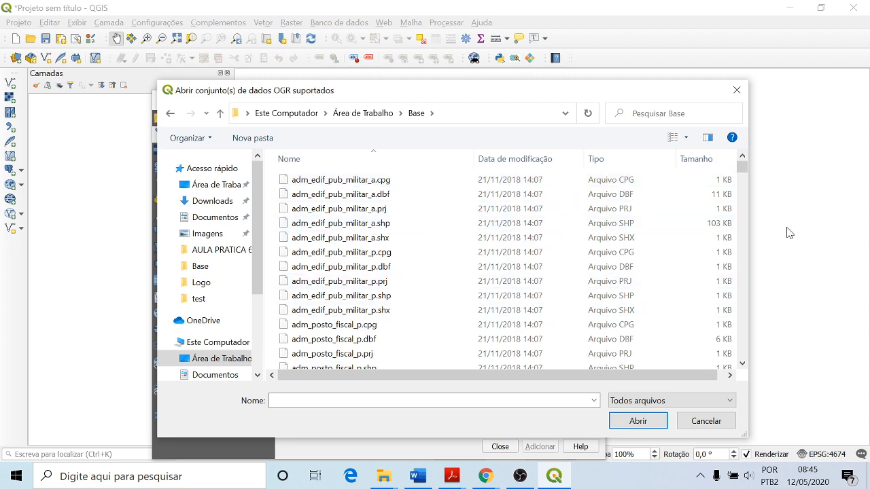
Choose lim_unidade_federacao_a.shp from the Base folder, add it to the project and close the data source manager
left_click_drag(740, 167, 745, 180)
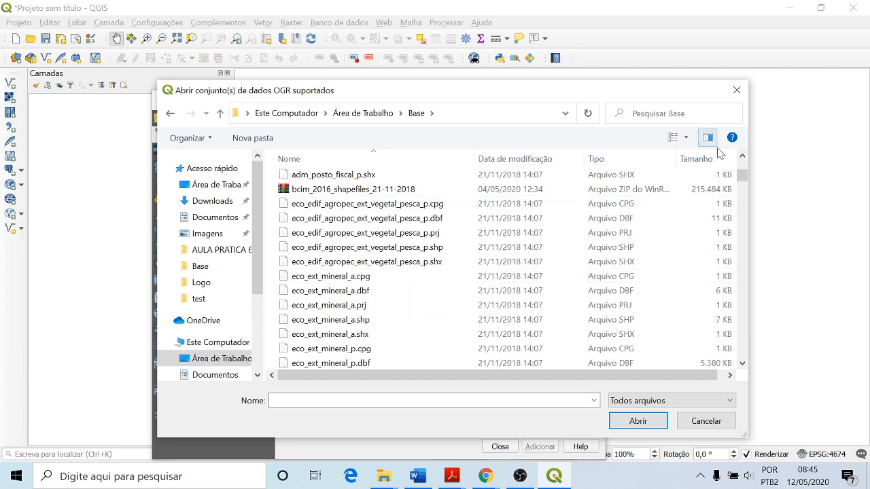
left_click_drag(742, 178, 758, 256)
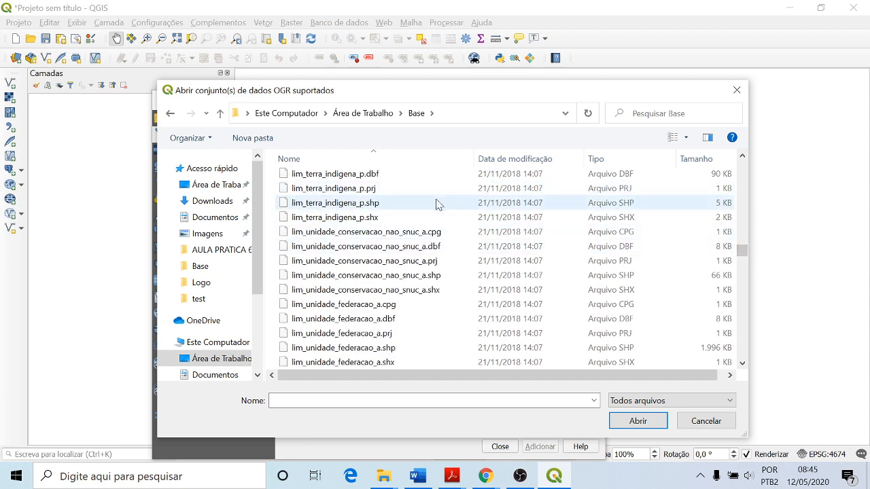
scroll(381, 331, "down", 1)
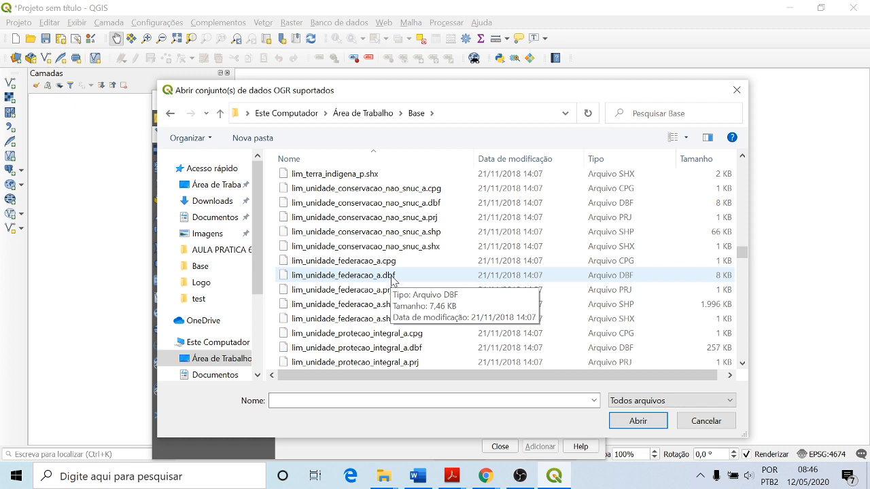
left_click(358, 311)
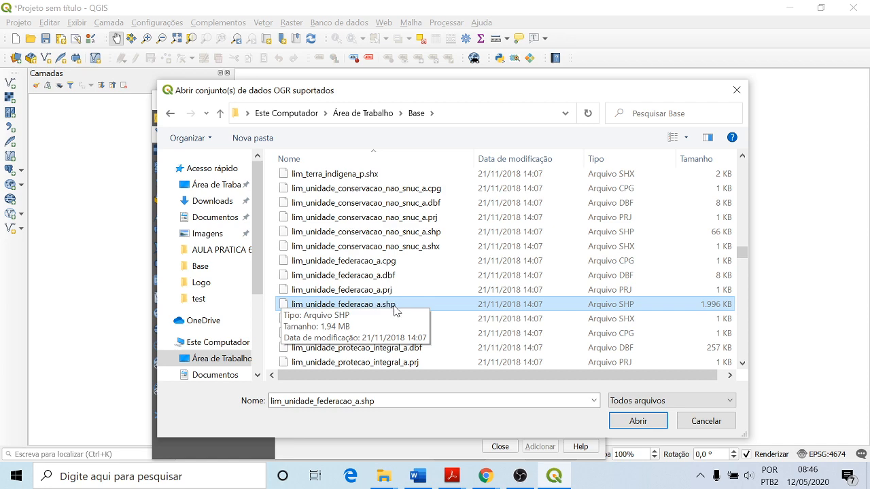
left_click(637, 422)
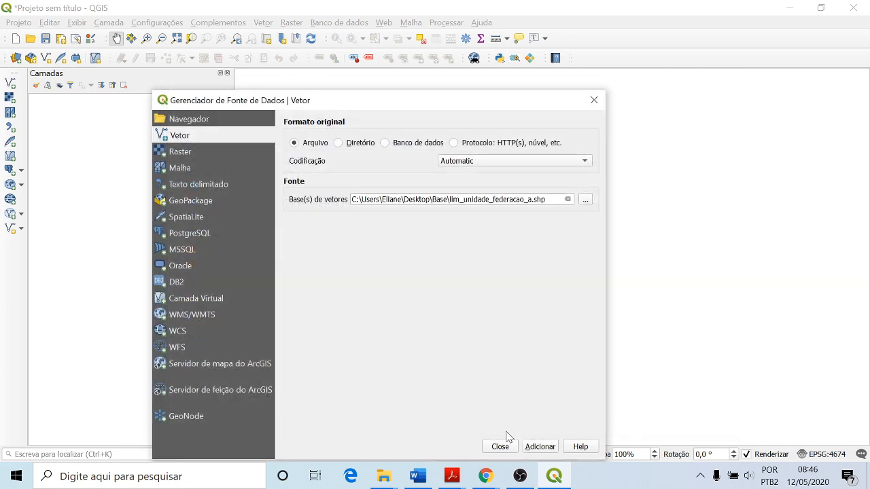
left_click(541, 447)
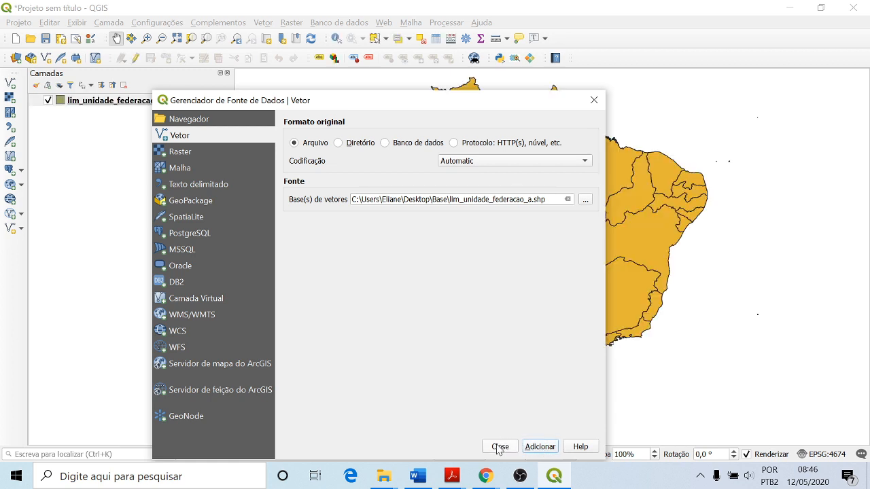
left_click(499, 446)
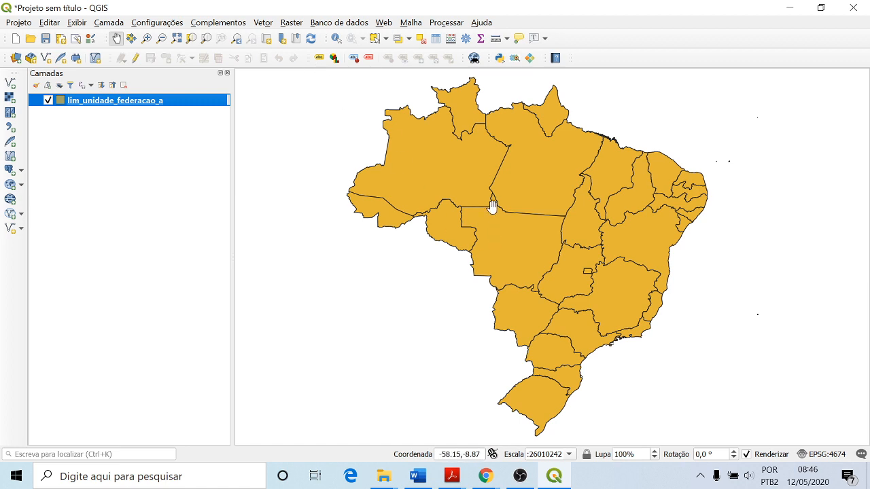
Open the attribute table of lim_unidade_federacao_a and compare its form view with its table view, ending in table view
right_click(71, 103)
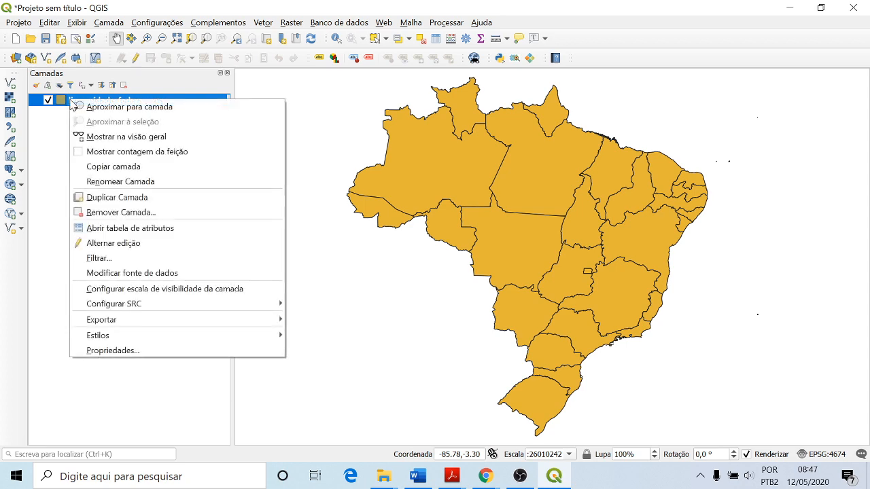
left_click(117, 230)
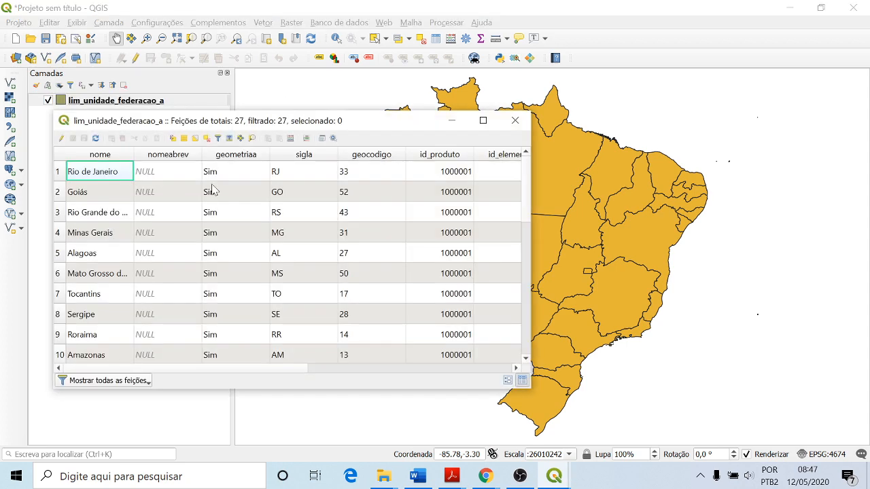
left_click_drag(238, 121, 278, 142)
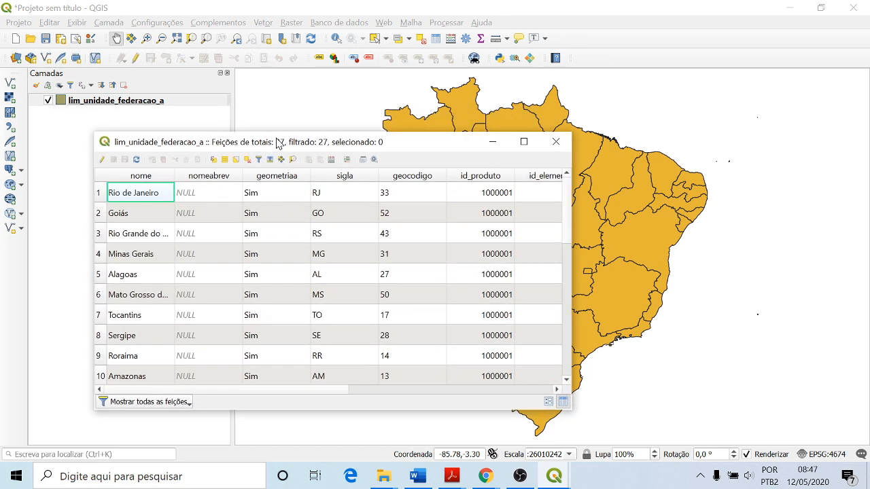
left_click(549, 402)
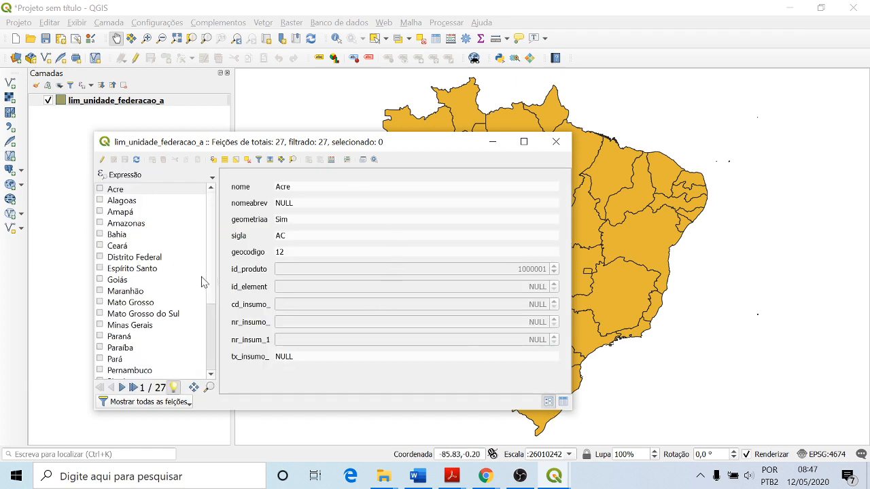
left_click(563, 402)
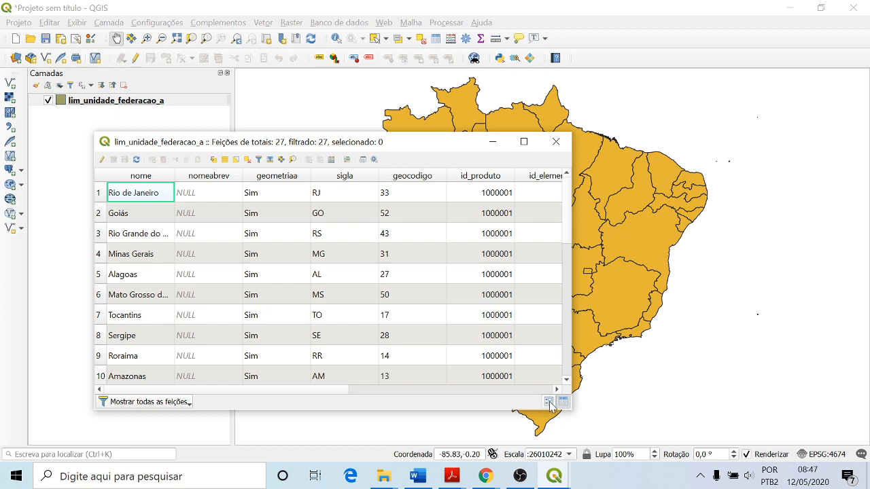
left_click(549, 404)
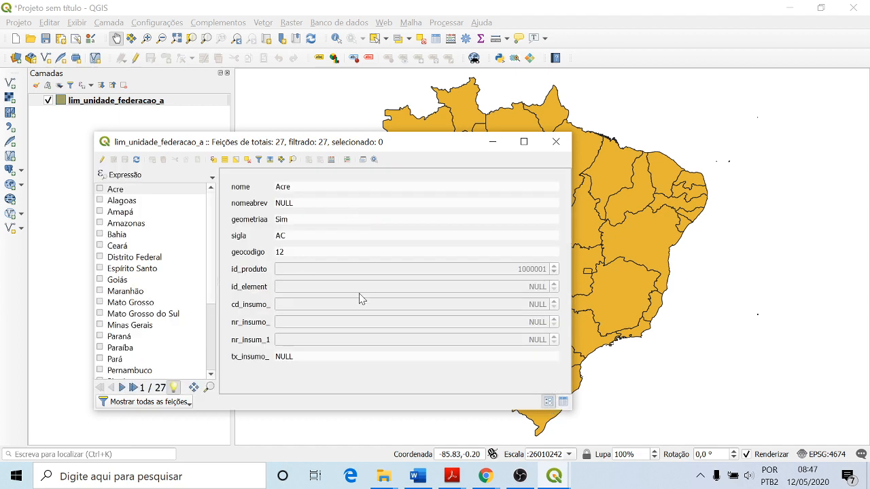
mouse_move(165, 149)
left_mouse_down()
mouse_move(198, 176)
mouse_move(288, 172)
mouse_move(162, 145)
left_mouse_up()
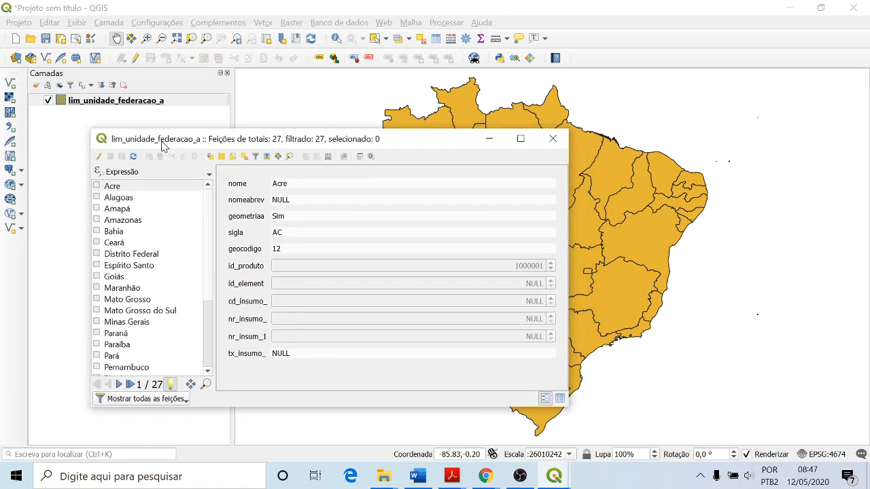
left_click_drag(237, 140, 200, 151)
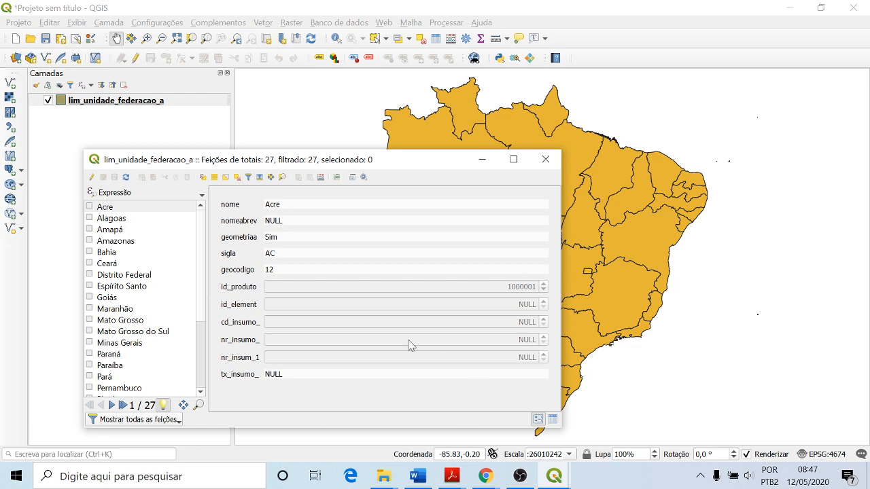
left_click(553, 419)
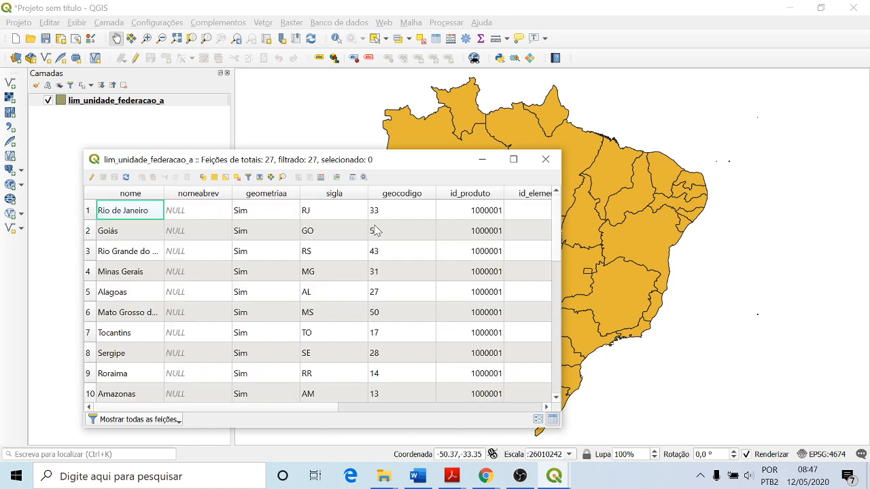
mouse_move(288, 162)
left_mouse_down()
mouse_move(263, 147)
mouse_move(275, 171)
mouse_move(276, 149)
left_mouse_up()
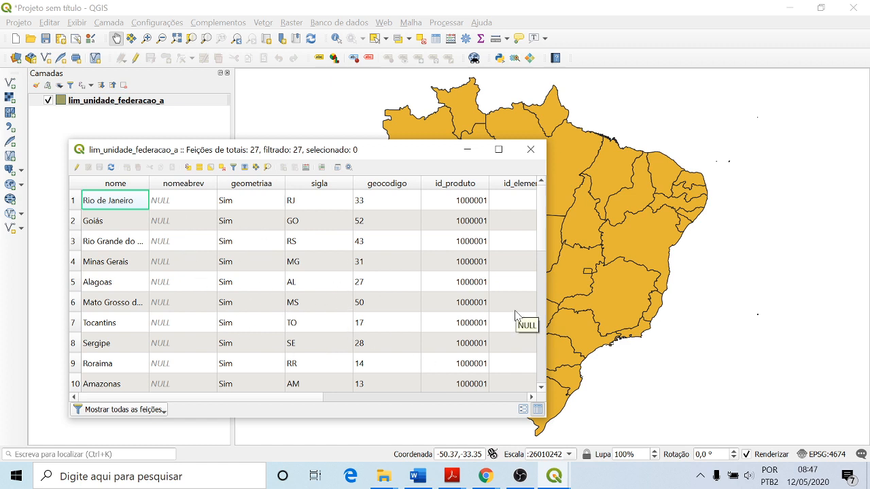
Select the Rio de Janeiro, Minas Gerais and Mato Grosso do Sul records one after another to locate each state on the map
left_click(73, 201)
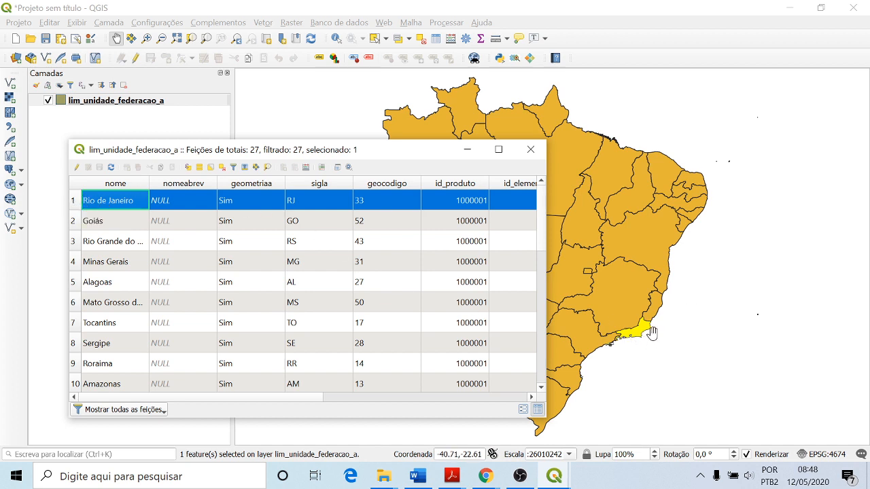
left_click(74, 261)
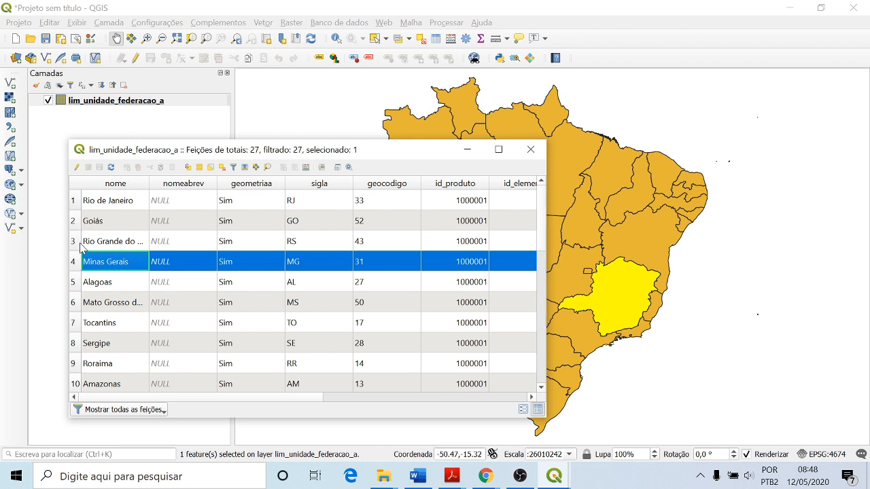
left_click(75, 304)
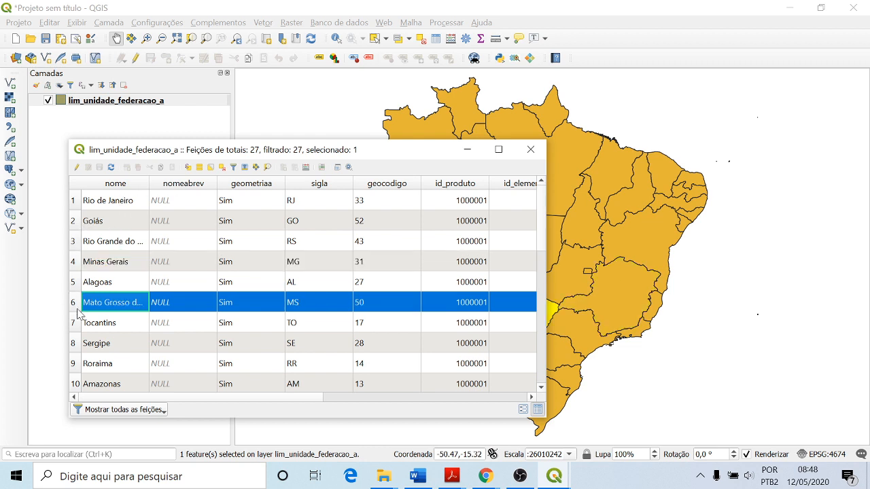
left_click_drag(289, 151, 239, 93)
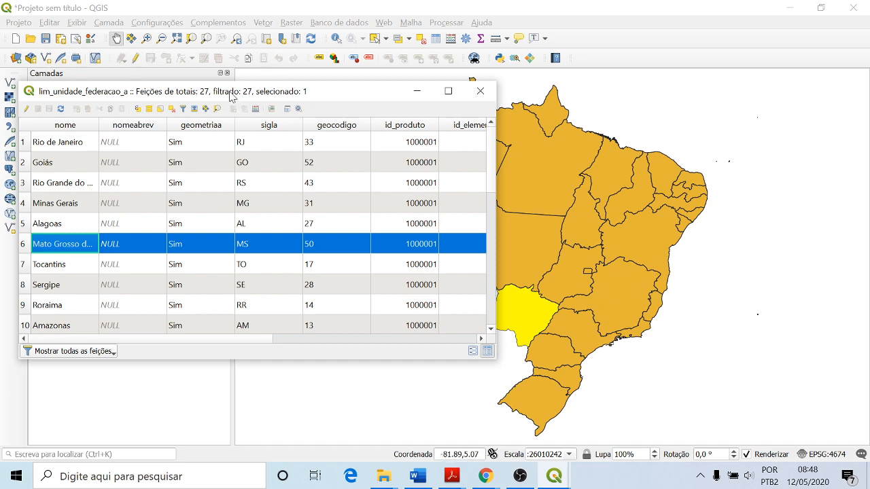
left_click_drag(231, 95, 240, 161)
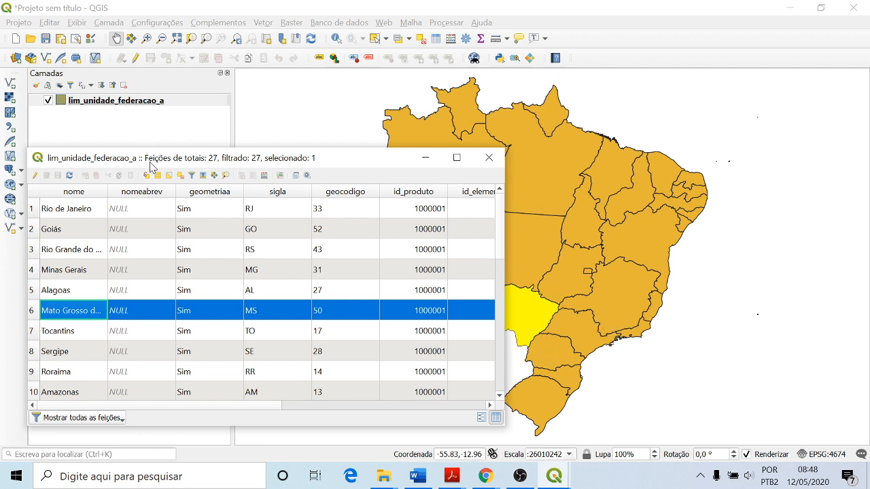
left_click_drag(150, 161, 161, 122)
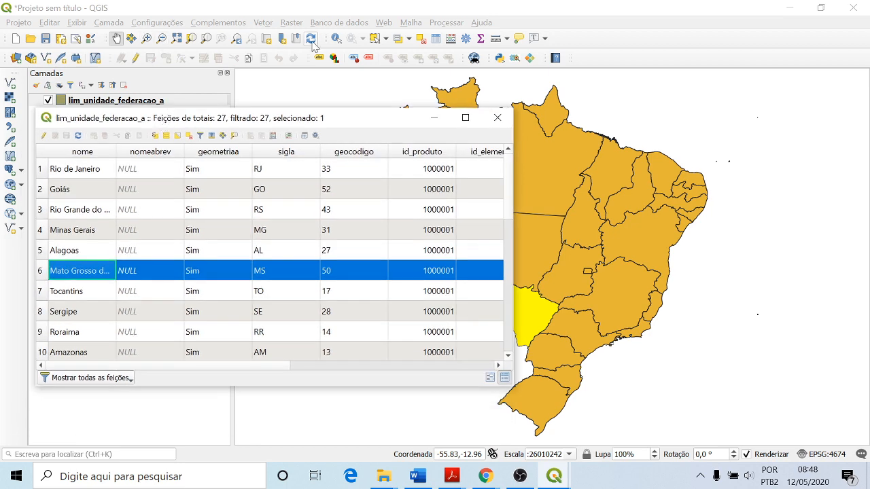
Select the state of Pará directly on the map and find its record in the layer's attribute table
left_click(374, 40)
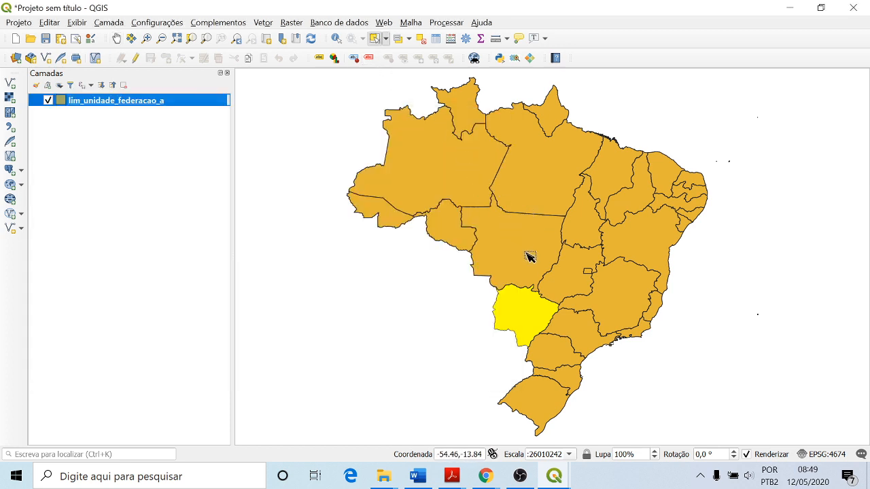
left_click(547, 198)
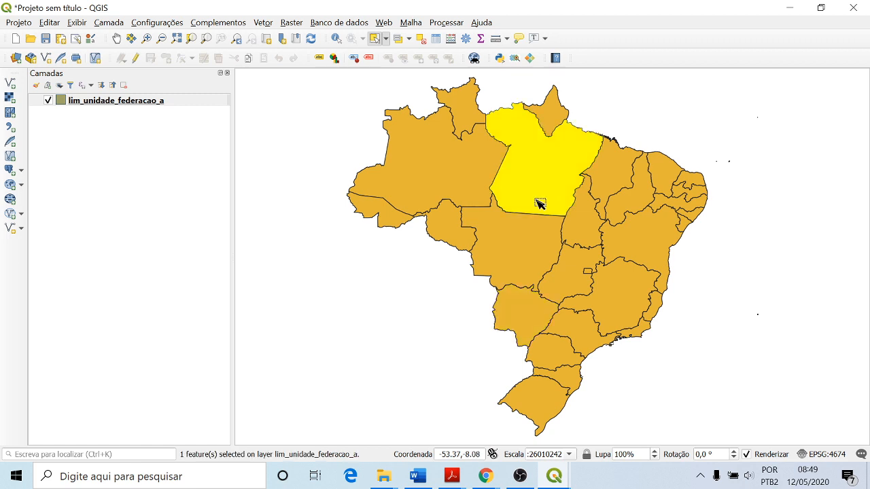
right_click(153, 102)
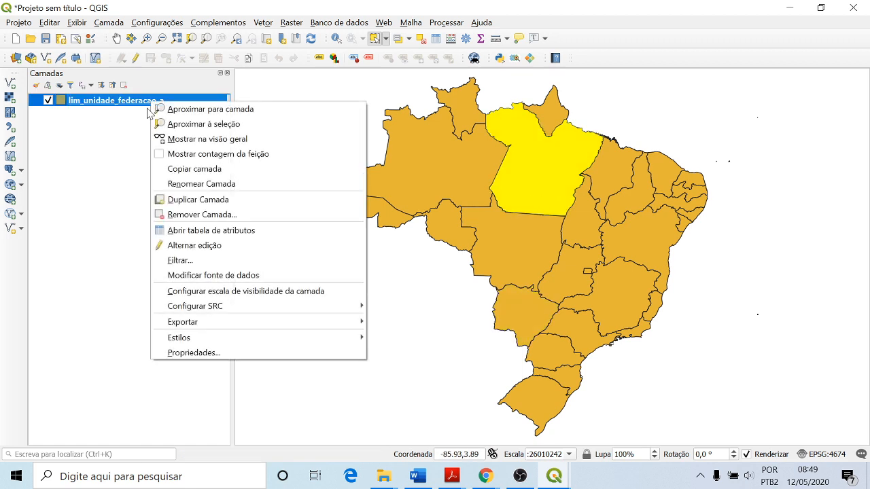
left_click(208, 234)
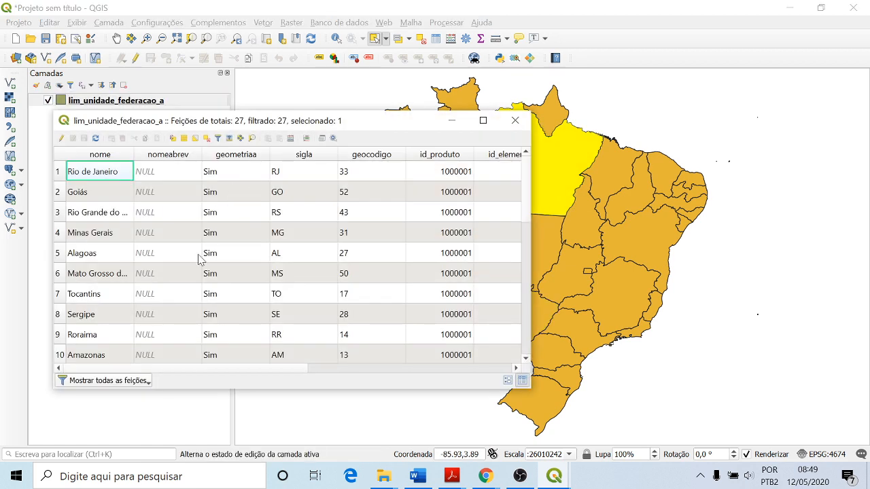
left_click_drag(530, 199, 529, 252)
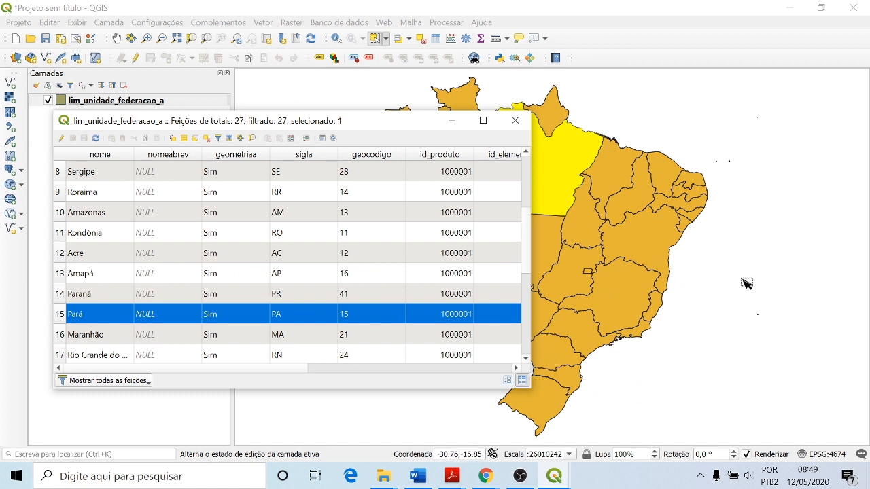
Select the state of Bahia directly on the map and find its record in the attribute table of lim_unidade_federacao_a
left_click(652, 251)
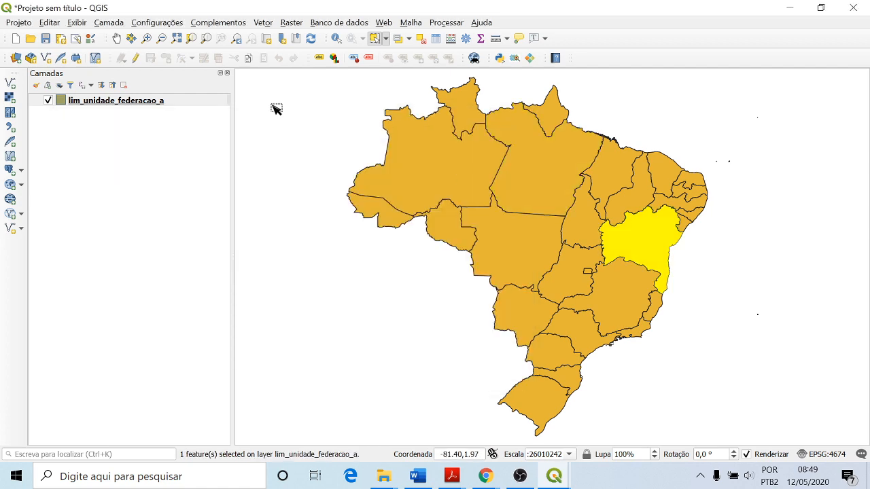
right_click(151, 101)
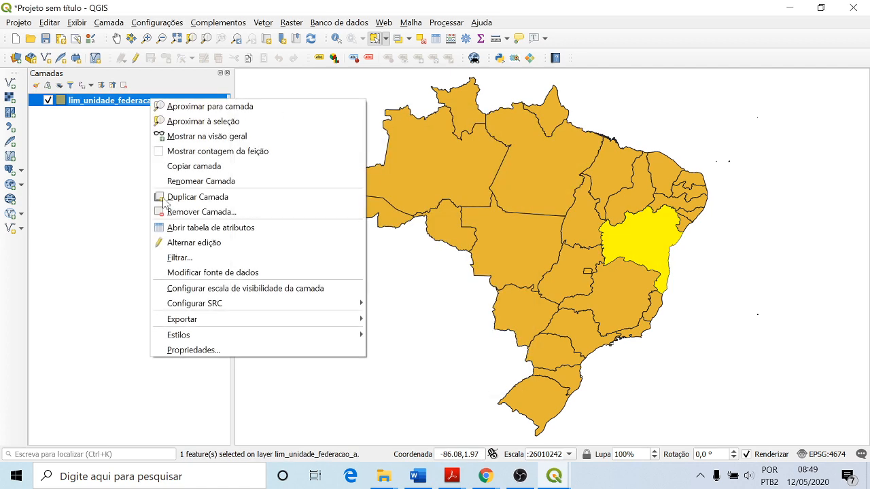
left_click(204, 228)
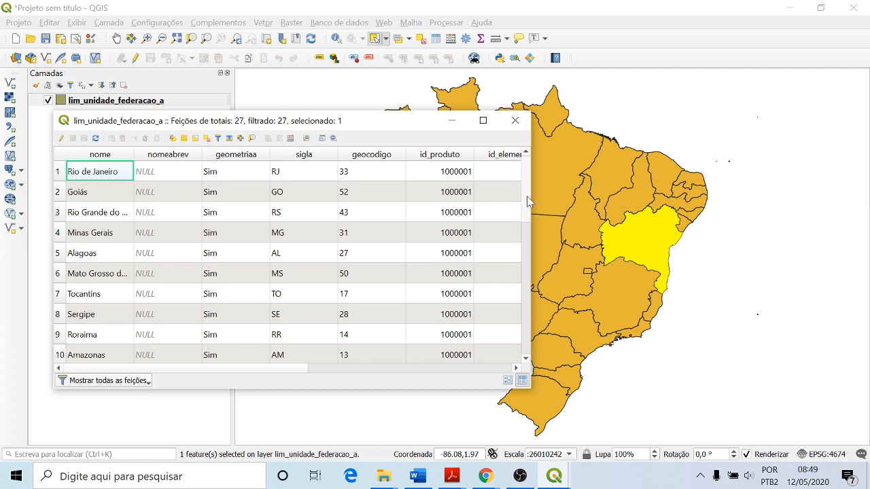
left_click_drag(527, 200, 529, 287)
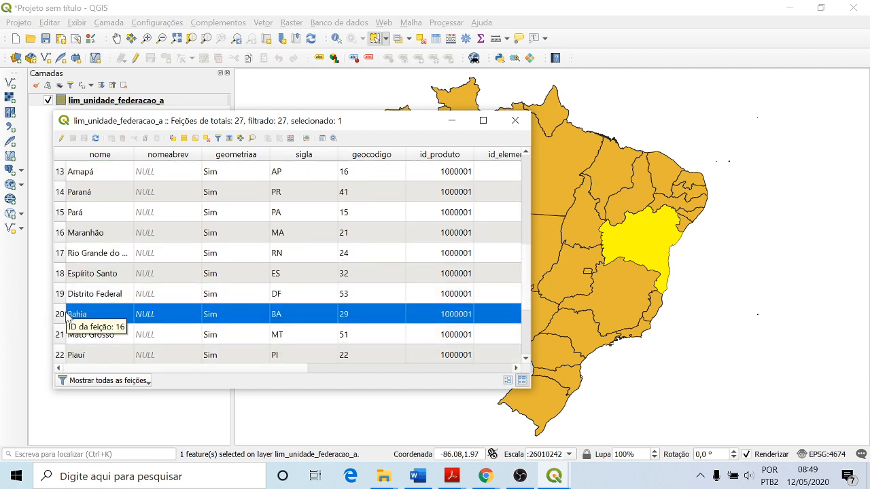
Select the state of Minas Gerais on the map, check its record in the layer's attribute table and close the table
left_click(614, 289)
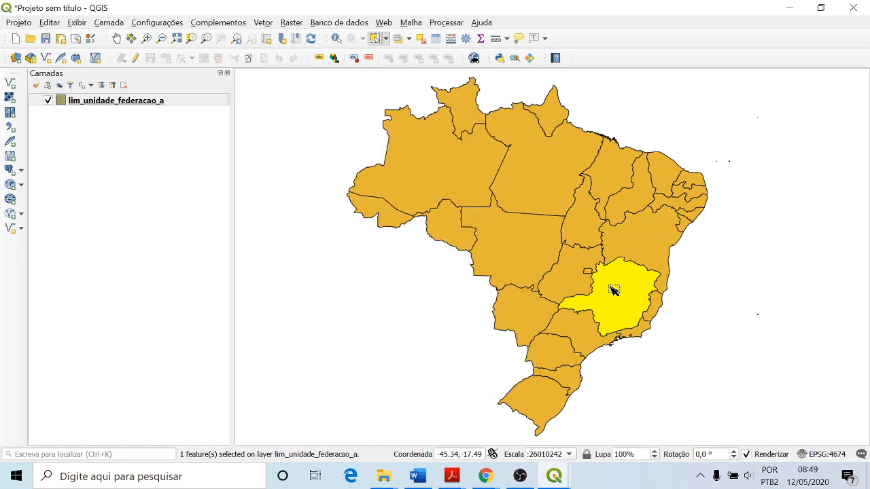
right_click(112, 100)
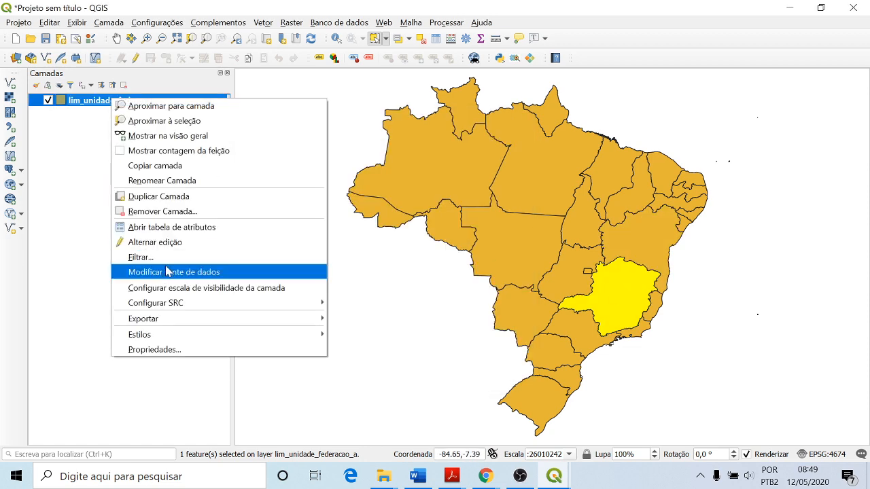
left_click(163, 227)
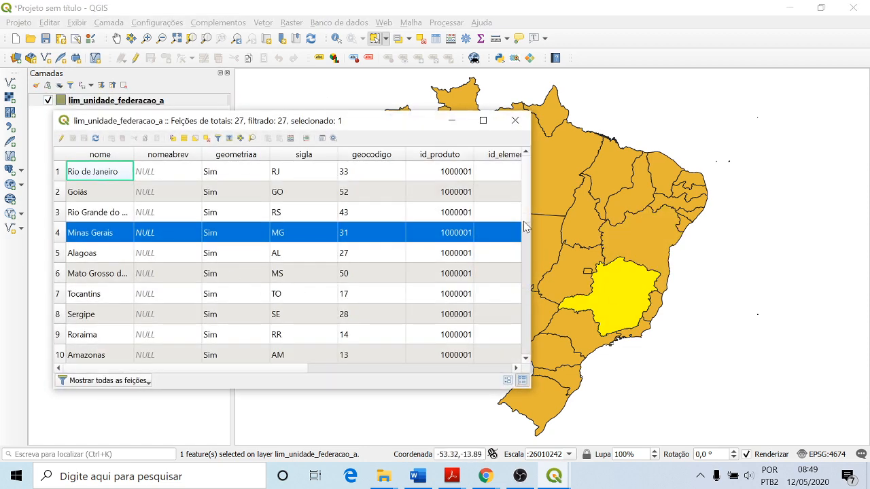
left_click_drag(528, 204, 525, 184)
left_click(515, 120)
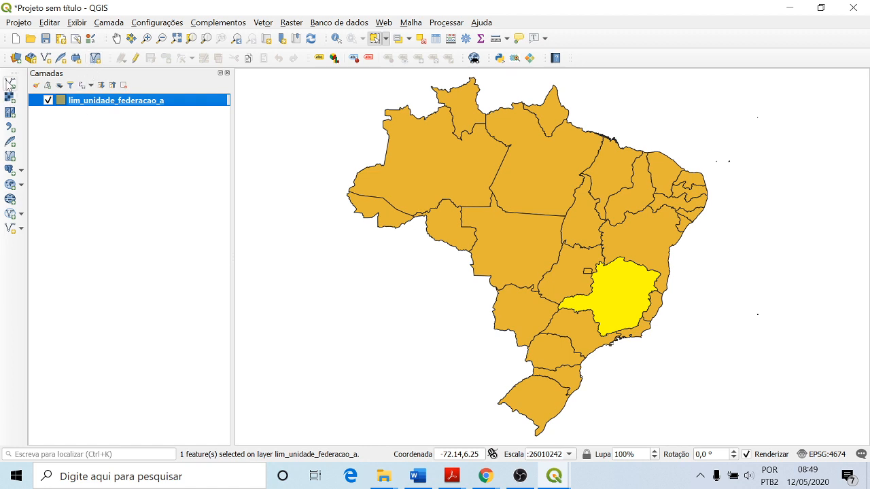
Add the state capitals layer loc_capital_p.shp from the Base folder to the project as a vector layer
left_click(10, 83)
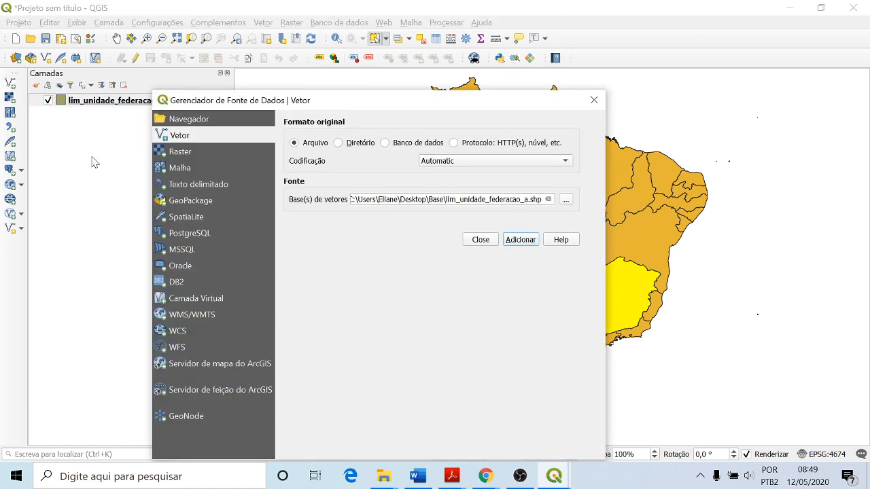
left_click(567, 199)
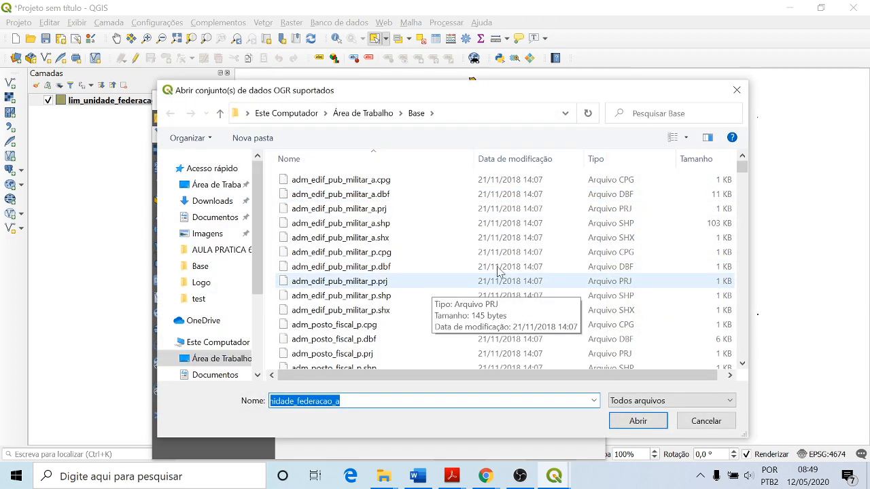
left_click_drag(742, 168, 745, 269)
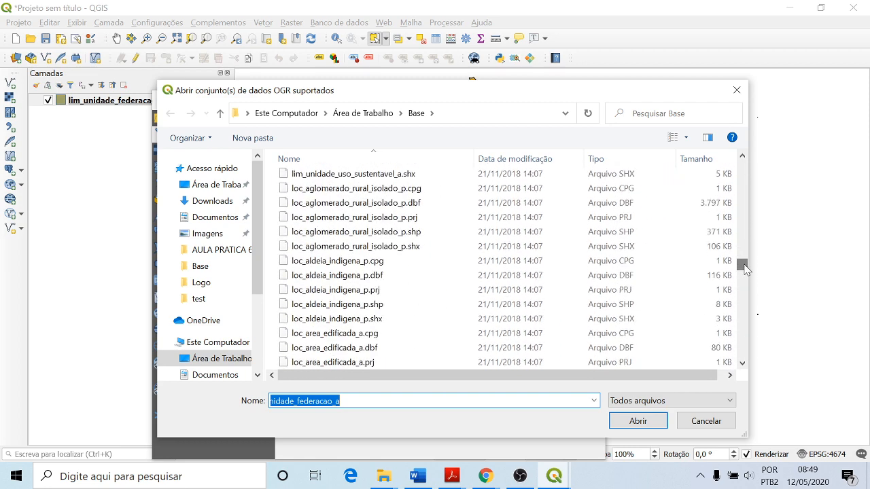
scroll(299, 286, "down", 3)
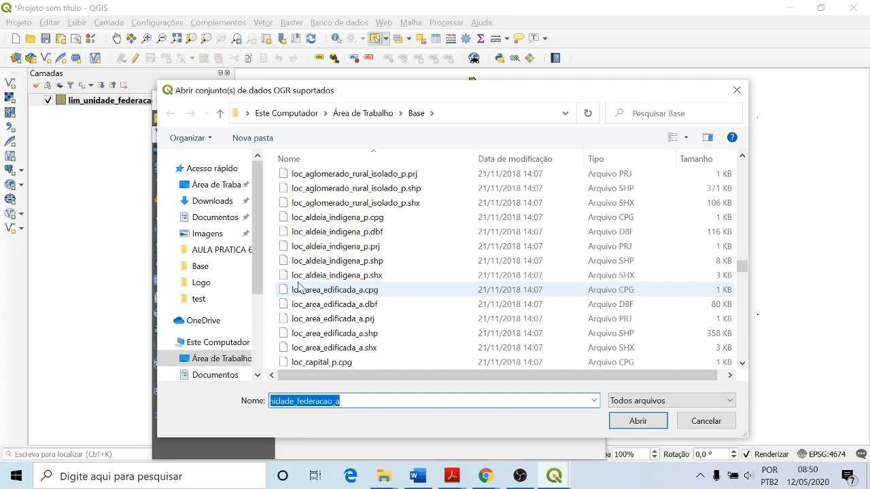
left_click(341, 323)
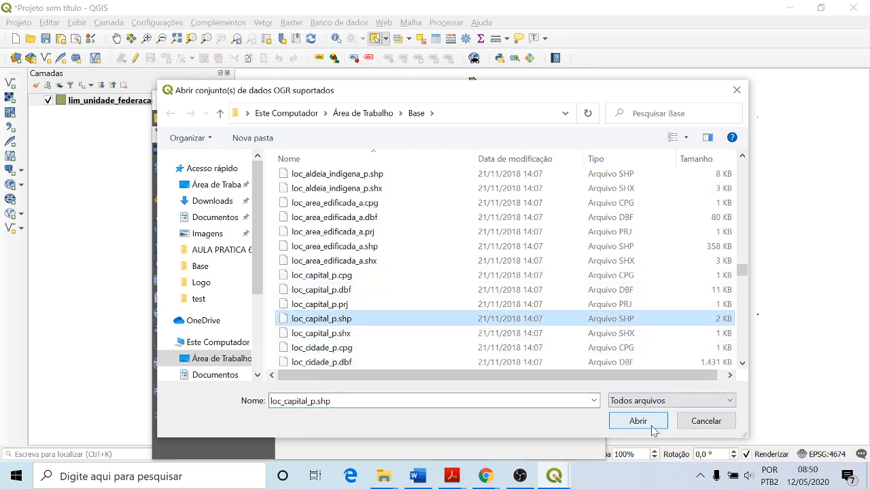
left_click(620, 425)
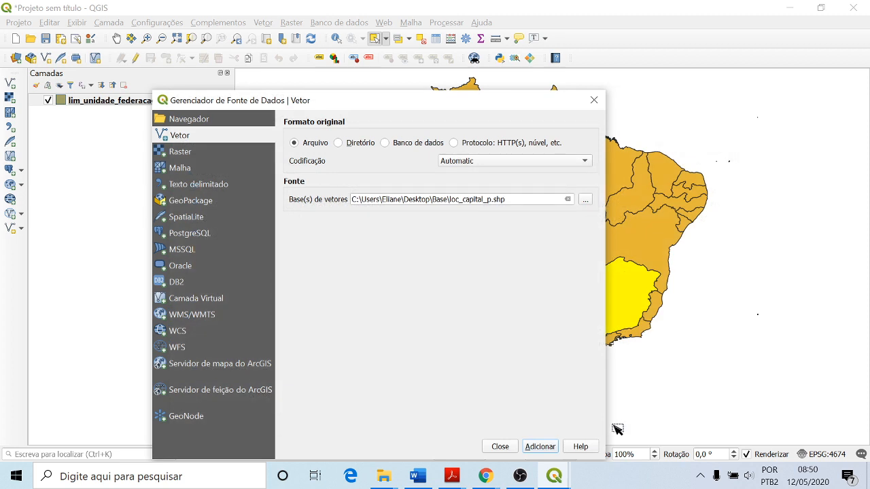
left_click(544, 448)
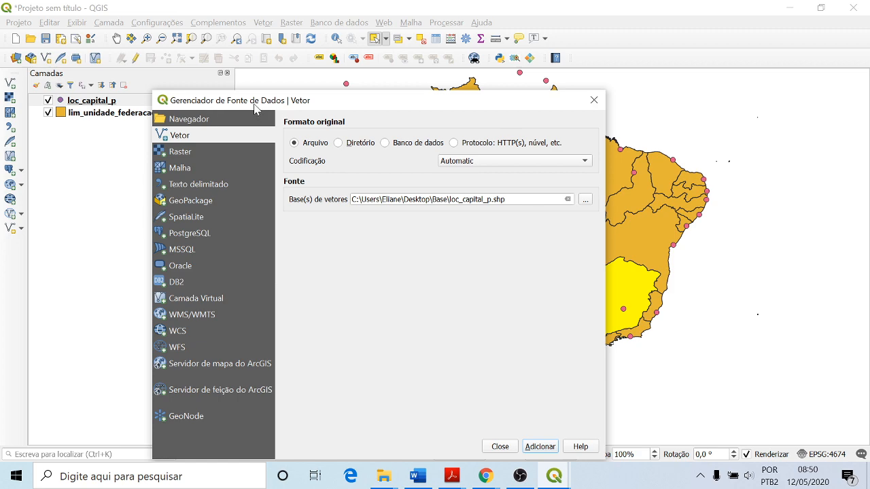
Add the drainage layer hid_trecho_drenagem_l.shp from the Base folder to the project and close the data source manager
left_click(587, 202)
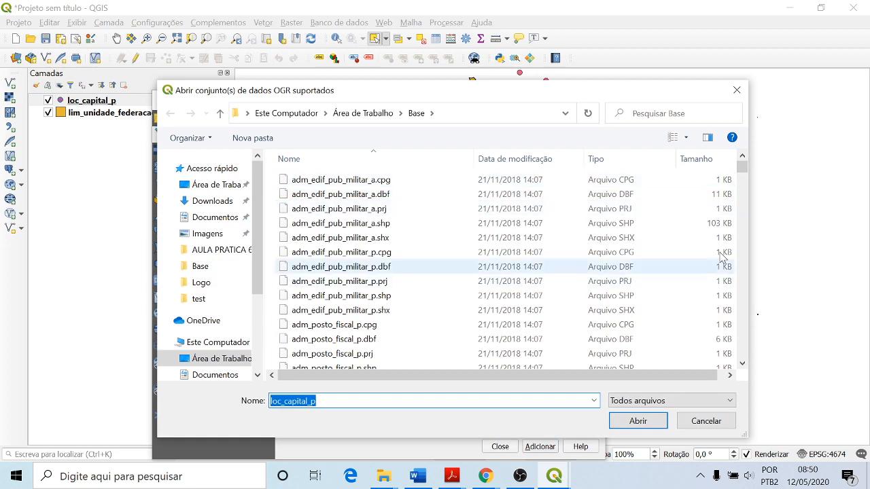
left_click_drag(742, 174, 743, 216)
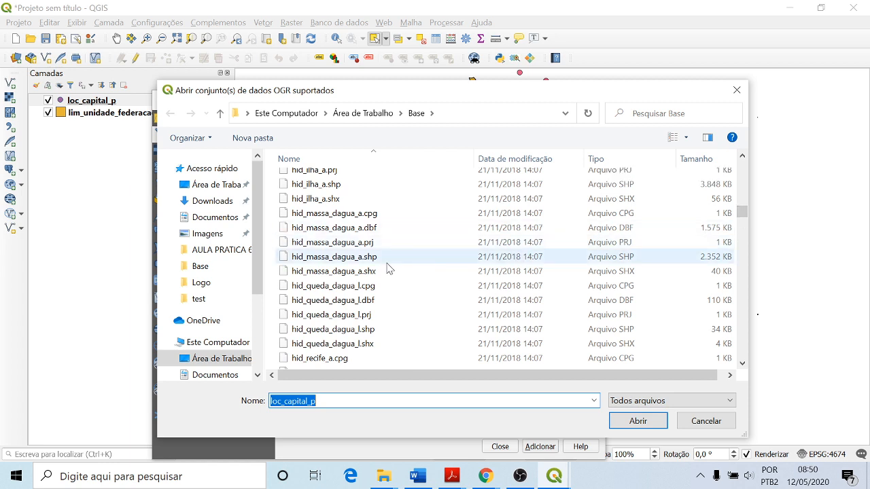
scroll(386, 271, "down", 3)
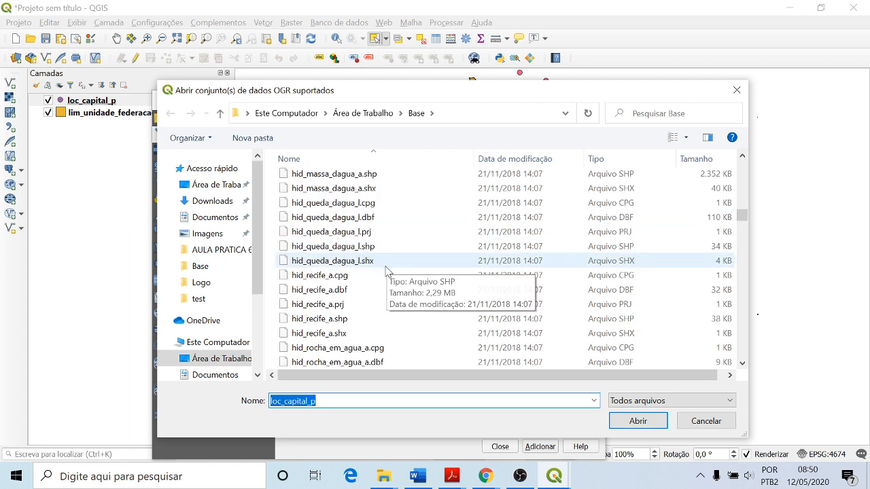
scroll(386, 273, "down", 4)
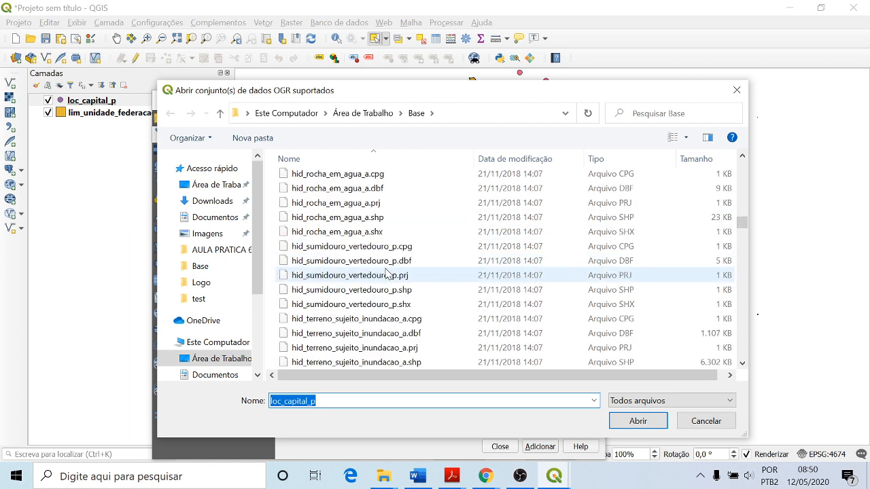
scroll(386, 273, "down", 2)
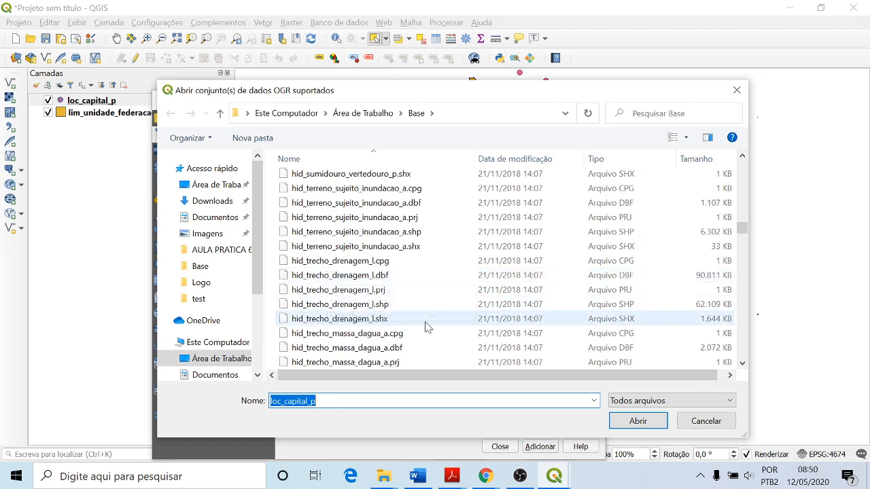
left_click(379, 305)
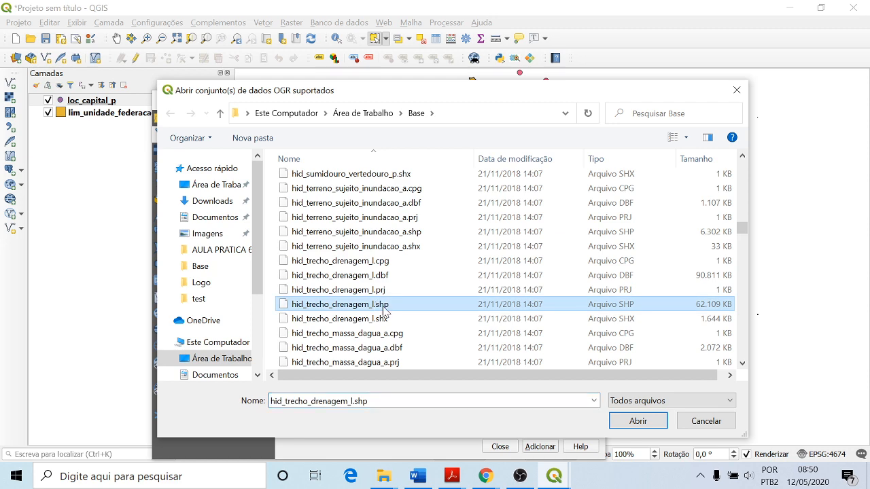
left_click(638, 421)
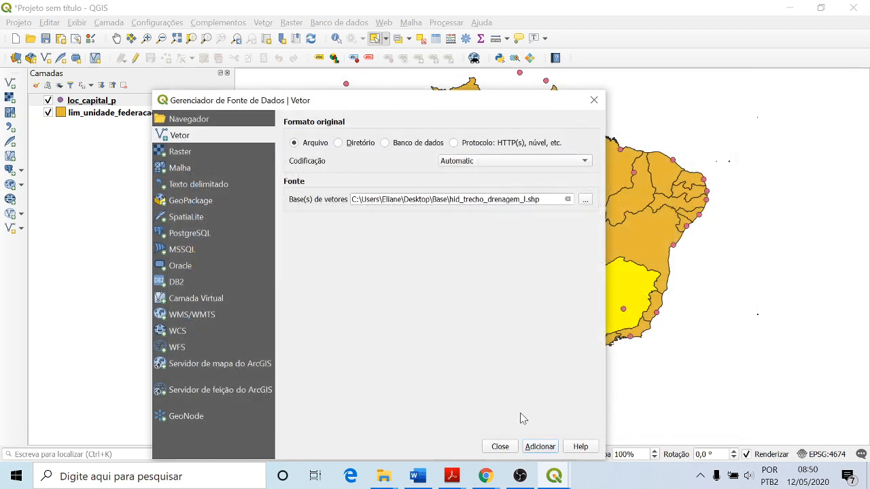
left_click(537, 448)
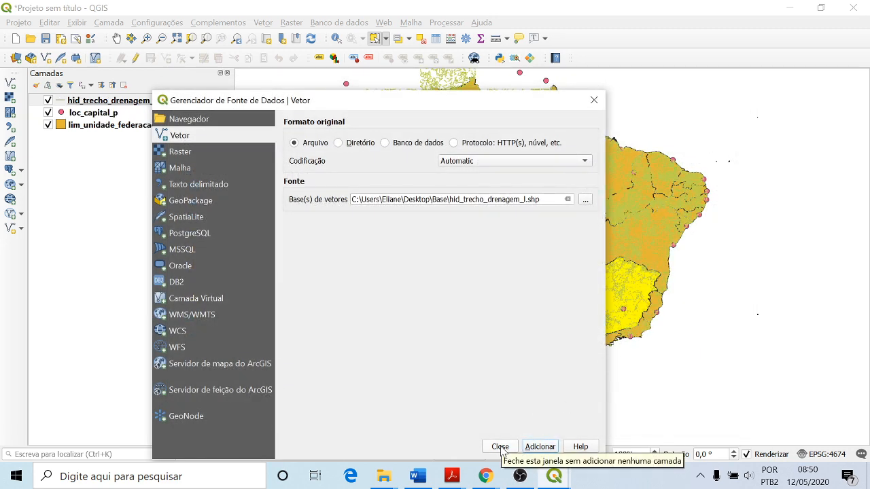
left_click(500, 448)
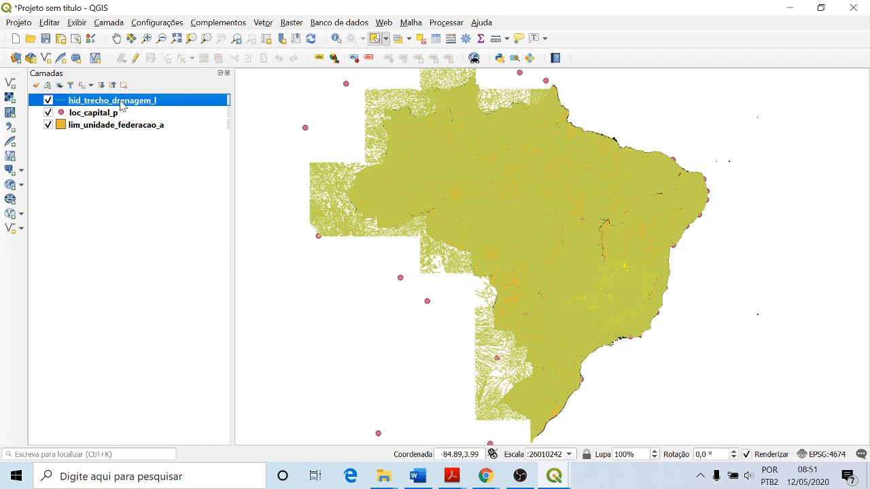
Move hid_trecho_drenagem_l below the states layer and back above the others, and switch its visibility off and on twice
left_click_drag(122, 105, 116, 143)
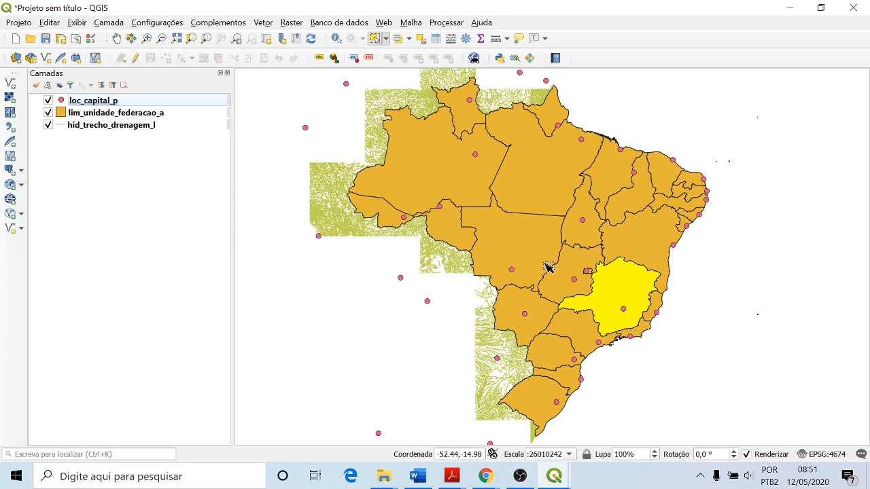
left_click_drag(139, 125, 134, 101)
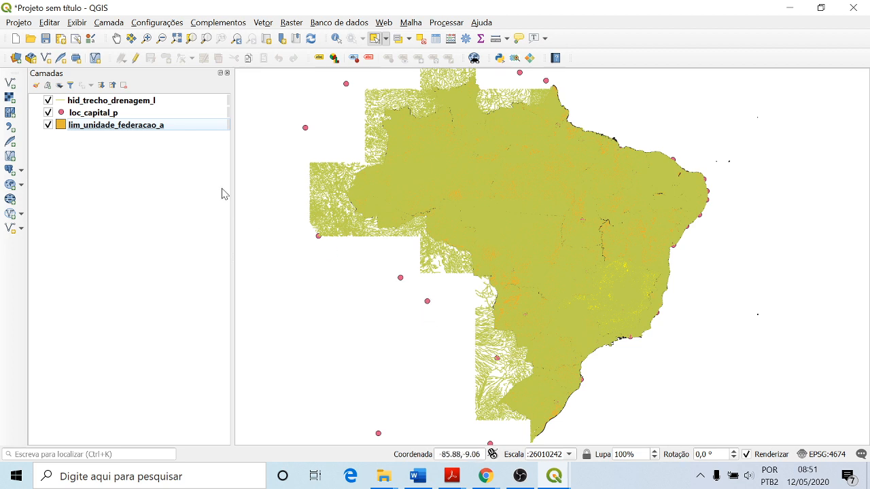
left_click(48, 100)
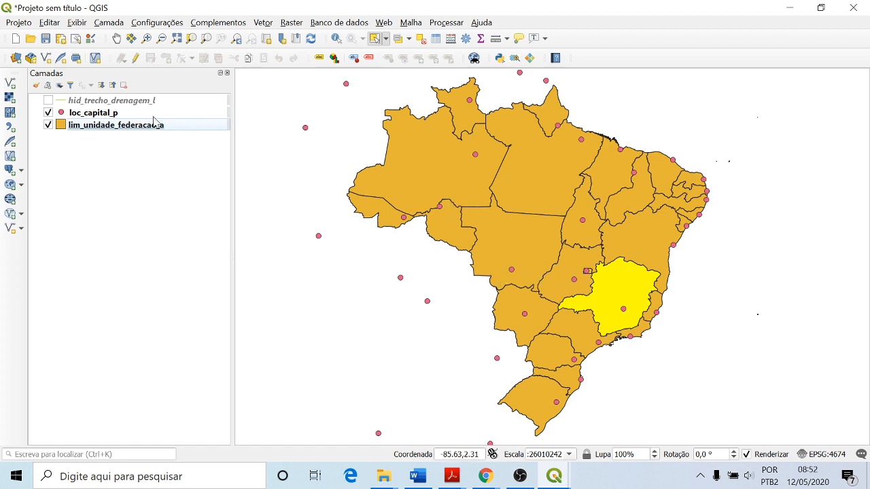
left_click(48, 101)
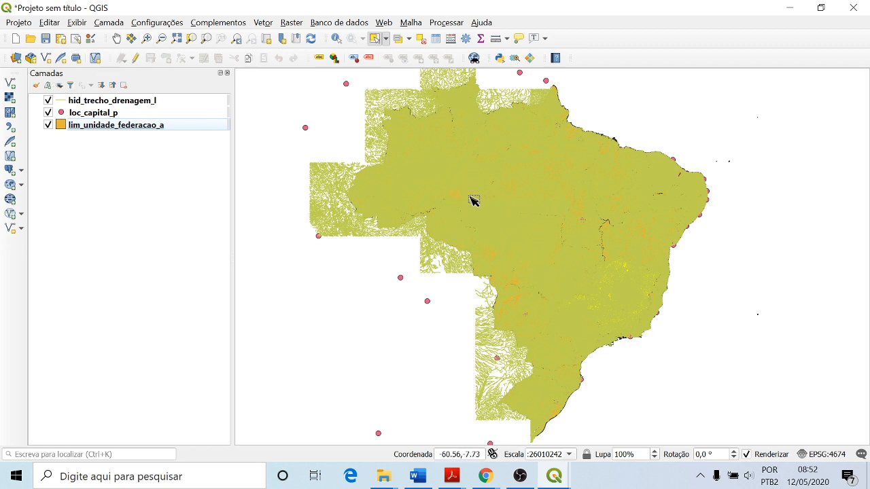
left_click(48, 101)
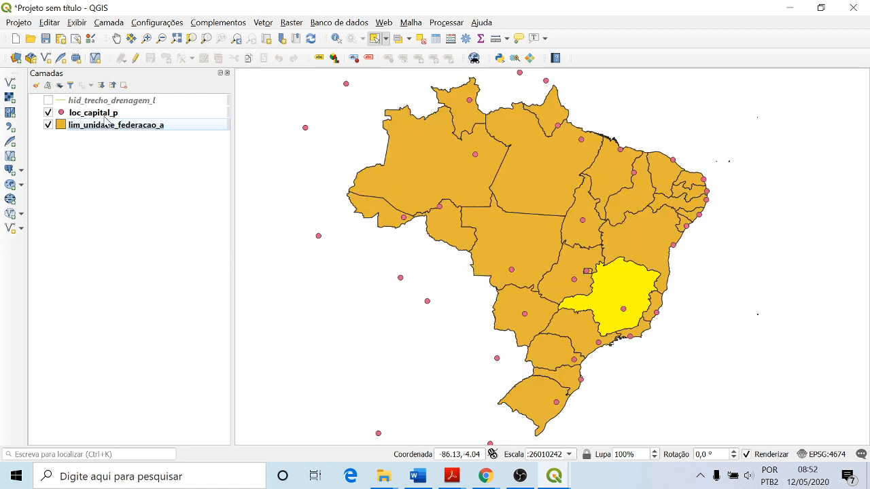
left_click(48, 101)
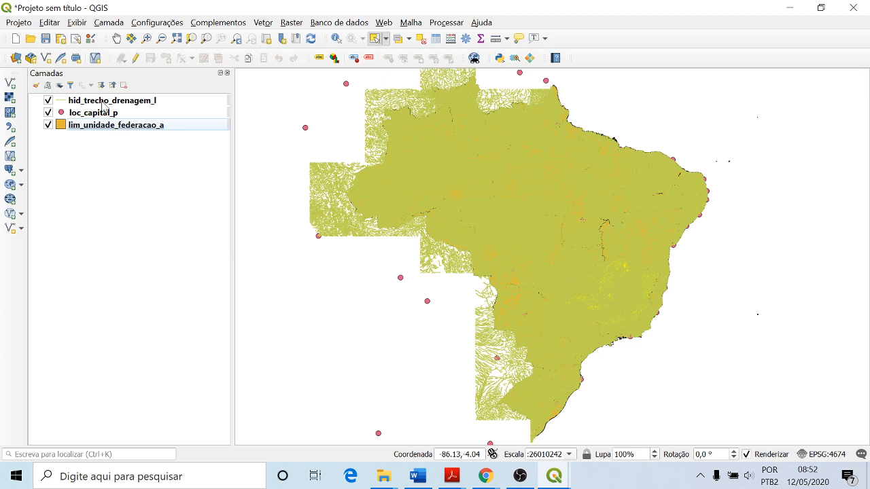
Save the project as ProjetoBrasil in QGZ format inside the Base folder on the desktop
left_click(19, 22)
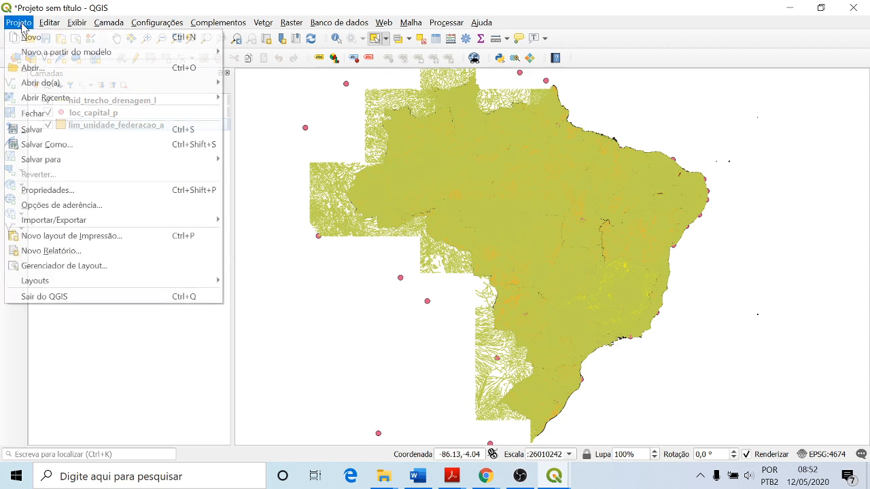
left_click(45, 144)
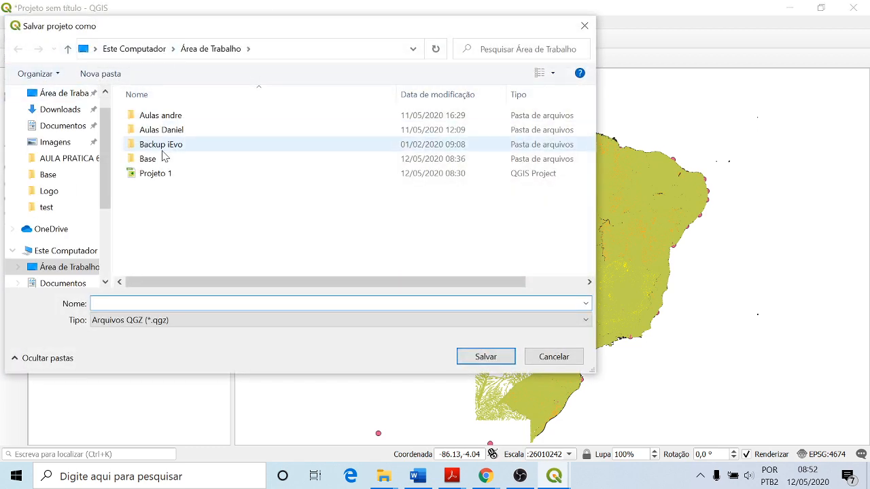
double_click(151, 159)
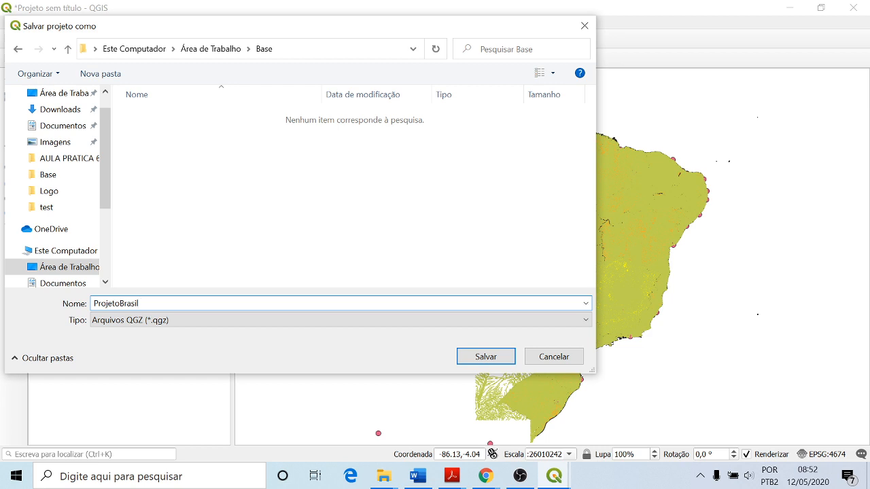
left_click(485, 357)
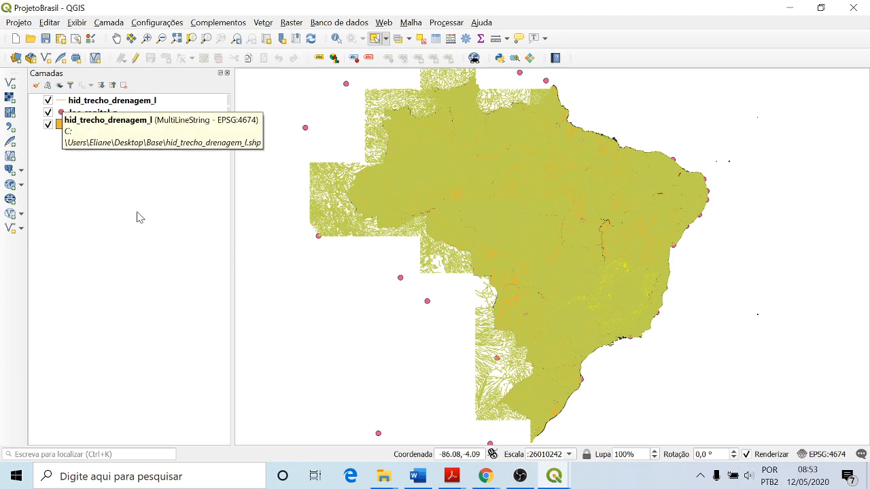
Switch to File Explorer and locate the saved ProjetoBrasil project file in the Base folder
left_click(385, 478)
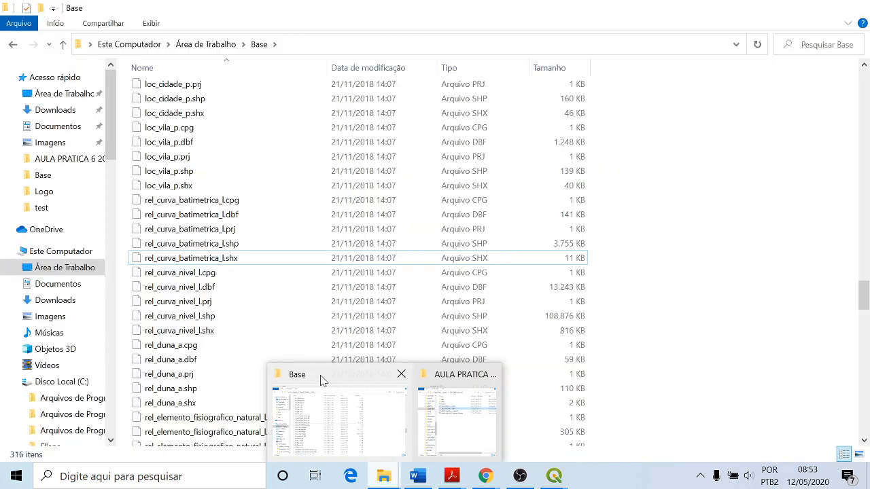
left_click(321, 378)
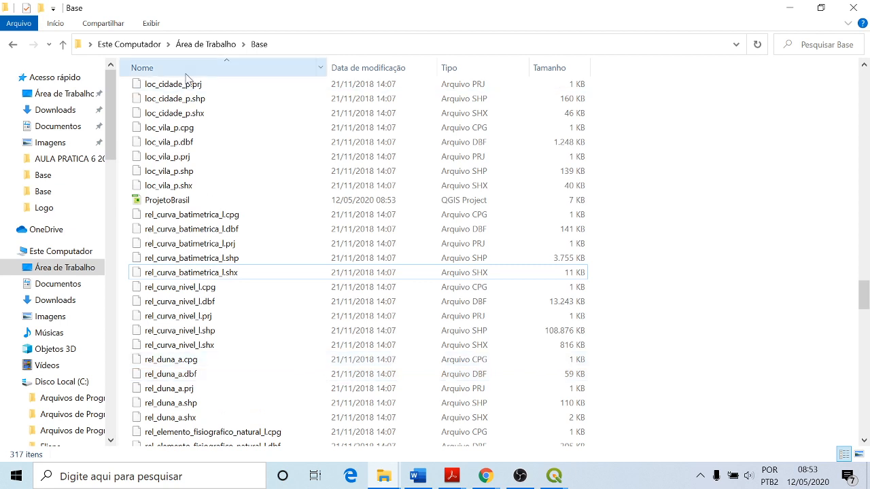
left_click(149, 201)
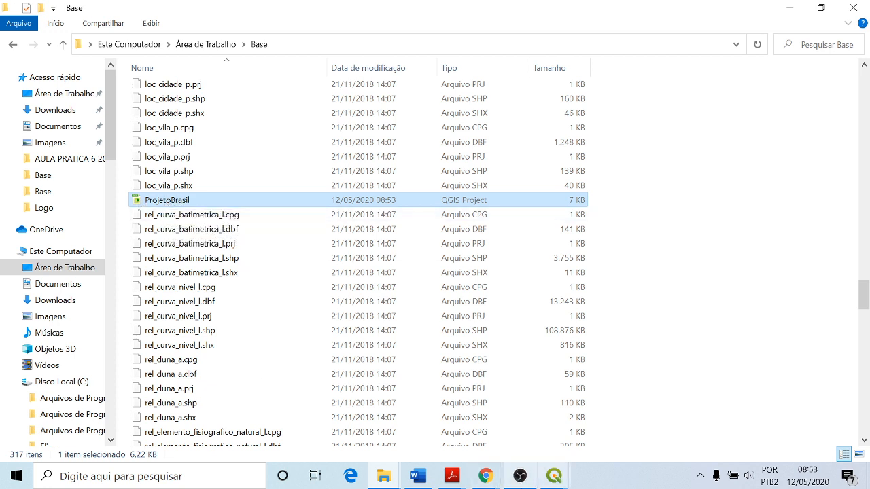
Close the leftover lim_unidade_federacao_a attribute table windows and return to the ProjetoBrasil window in QGIS
mouse_move(559, 481)
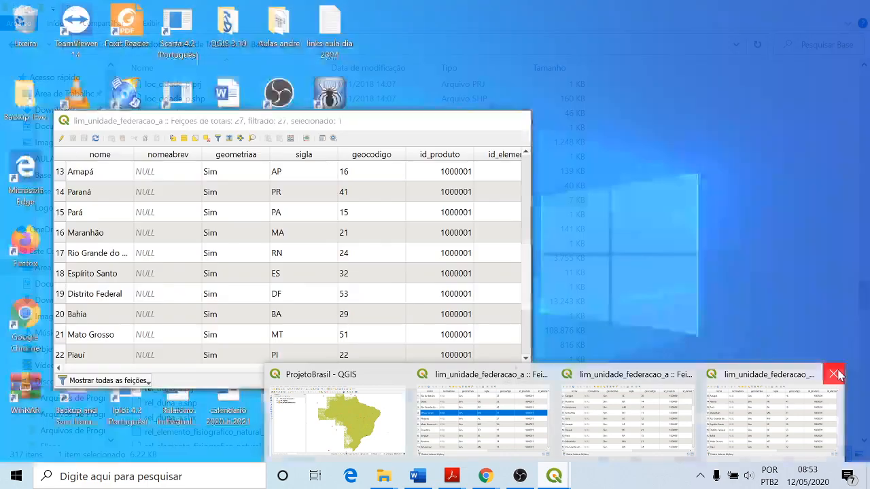
left_click(836, 375)
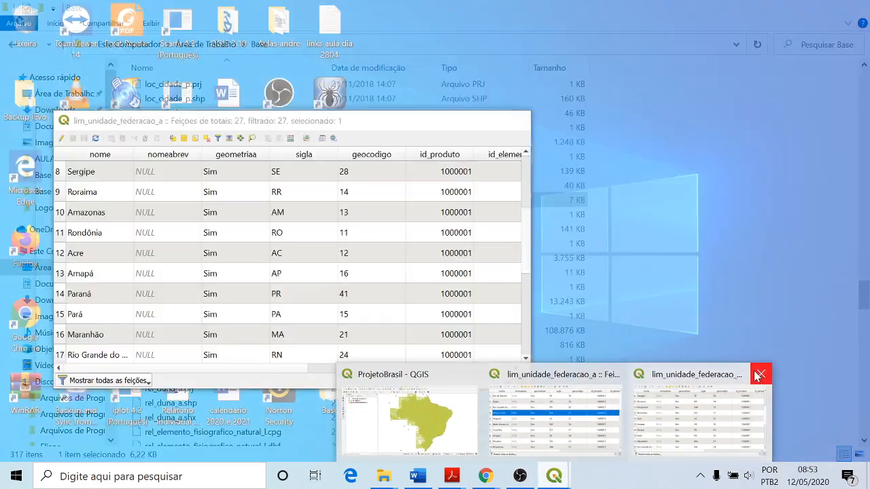
left_click(759, 375)
mouse_move(563, 376)
left_click(689, 374)
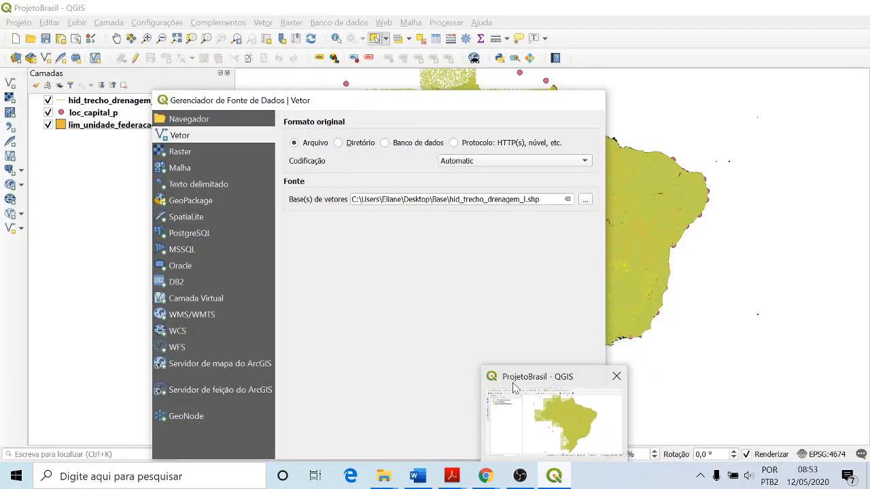
left_click(509, 386)
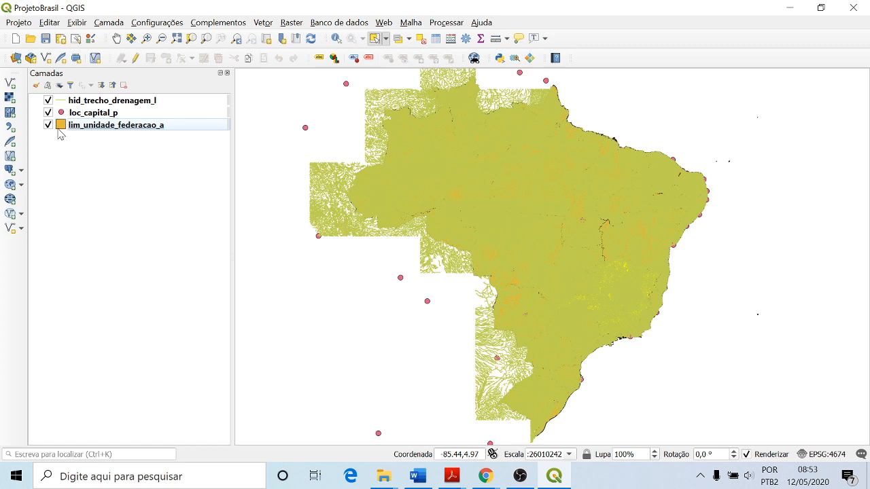
Change the line colour of the hid_trecho_drenagem_l layer to the standard dark blue in its symbology and apply it
left_click(64, 102)
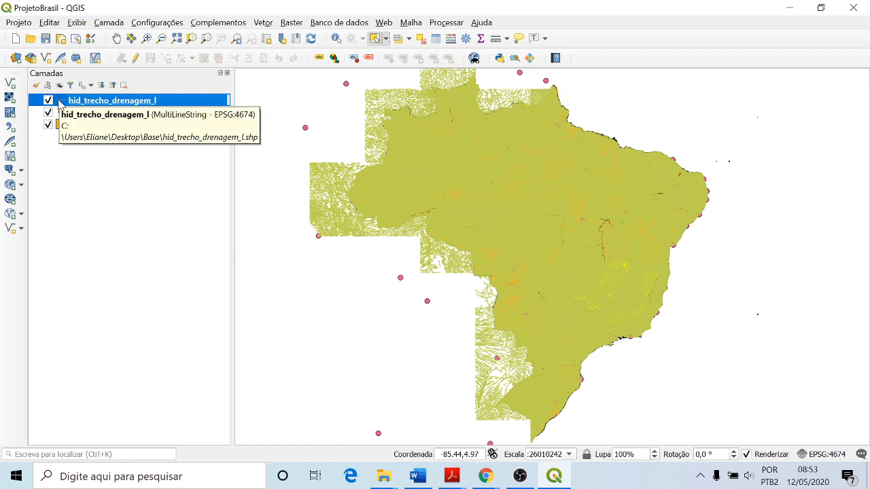
right_click(61, 103)
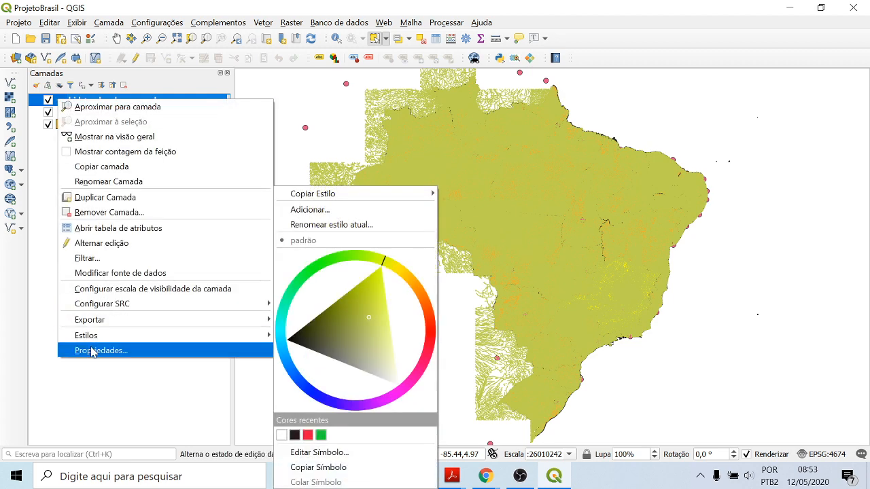
left_click(95, 350)
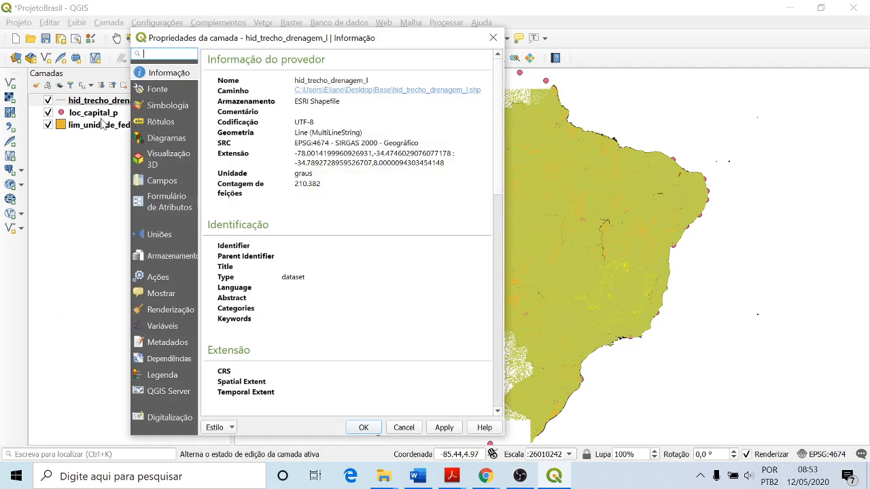
left_click(181, 109)
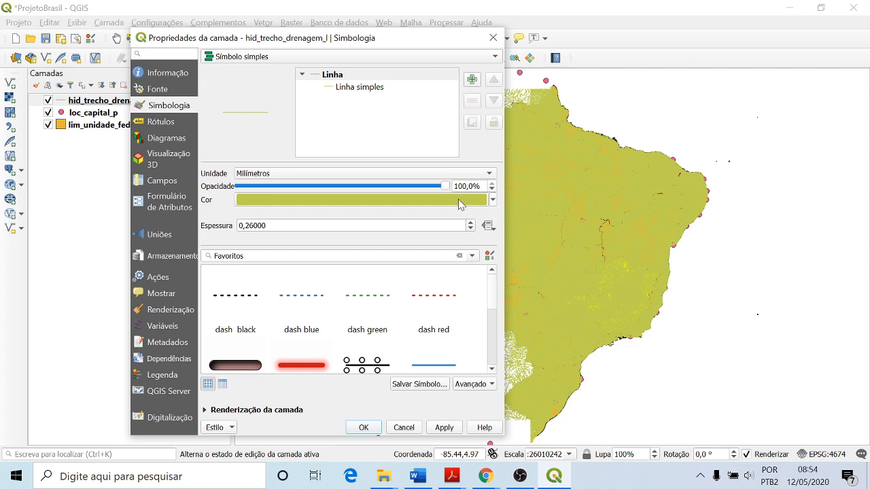
left_click(493, 200)
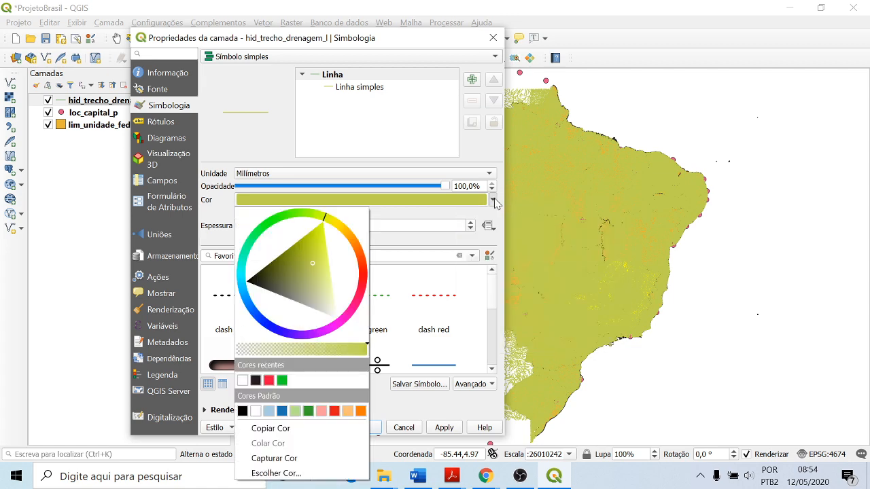
left_click(282, 411)
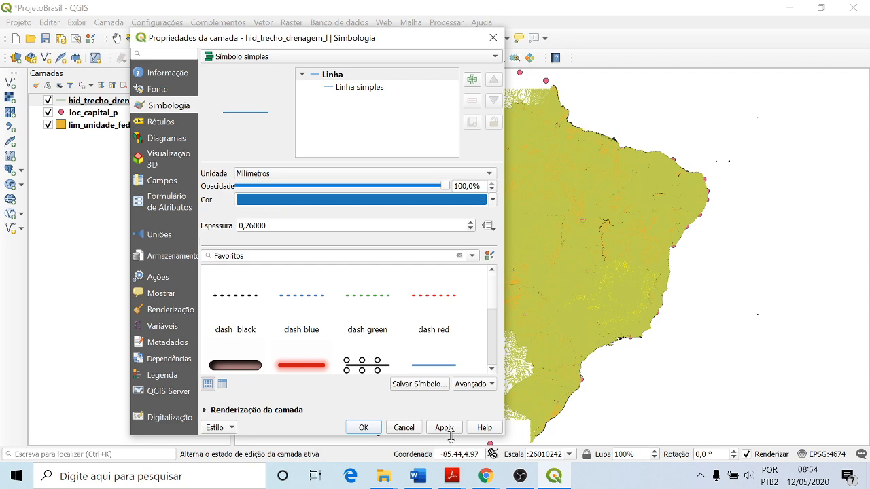
left_click(449, 429)
left_click(364, 428)
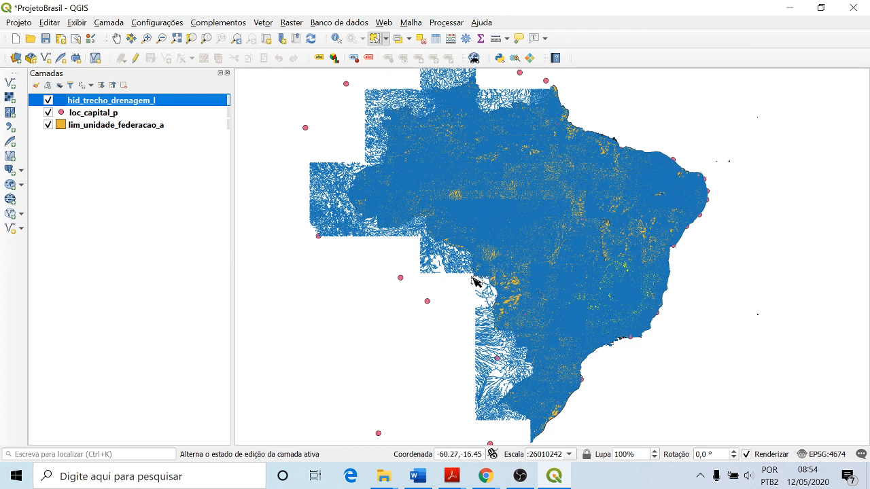
Zoom in on the yellow highlighted state and centre it to examine the drainage lines in detail
left_click(116, 39)
left_click_drag(536, 259, 446, 269)
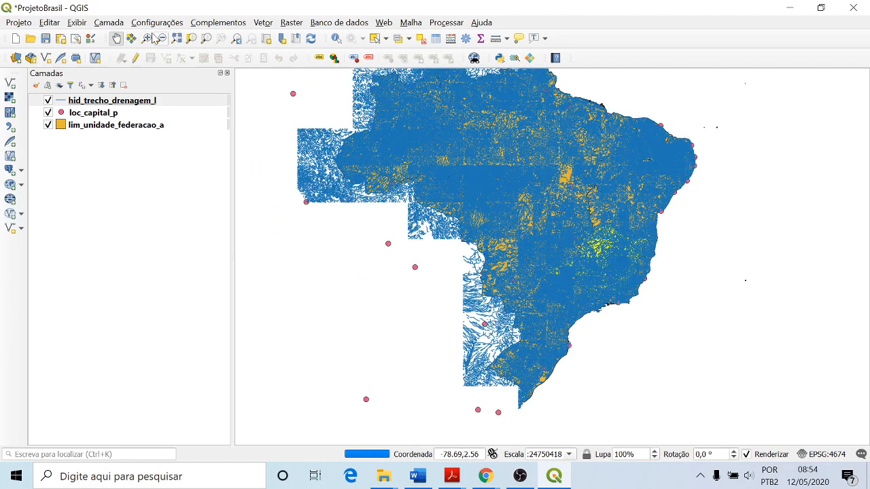
left_click(147, 39)
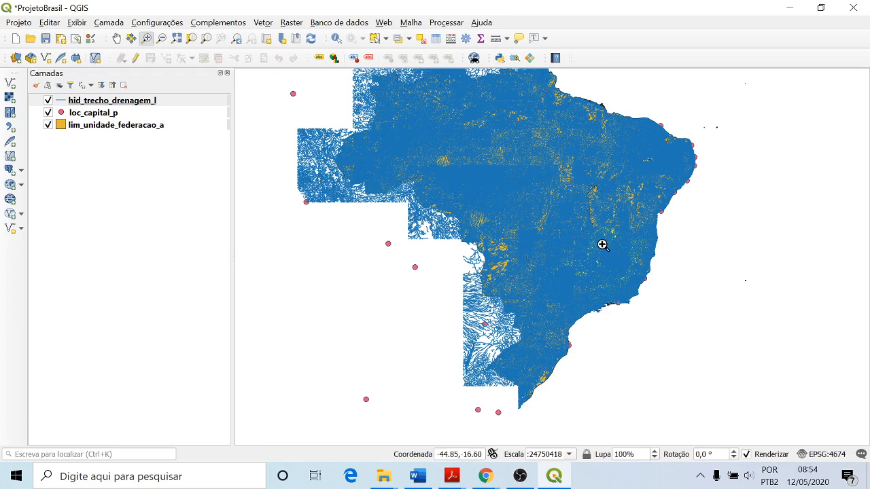
left_click(568, 209)
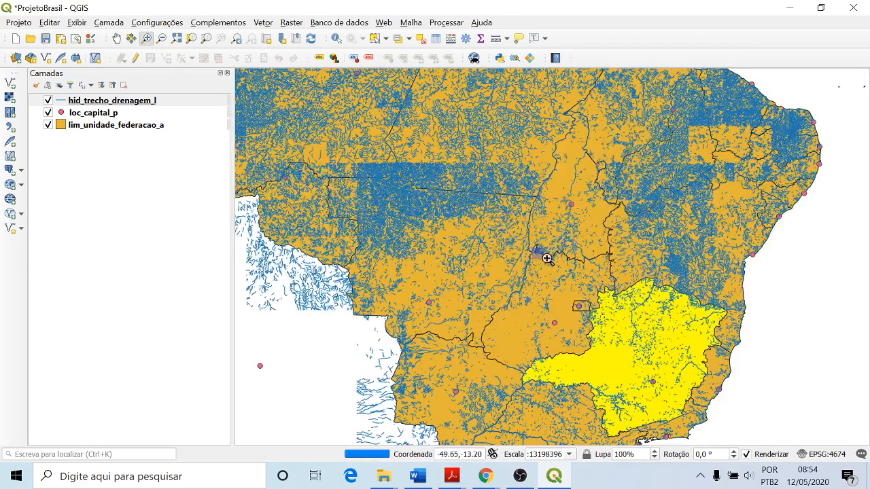
left_click_drag(540, 246, 736, 440)
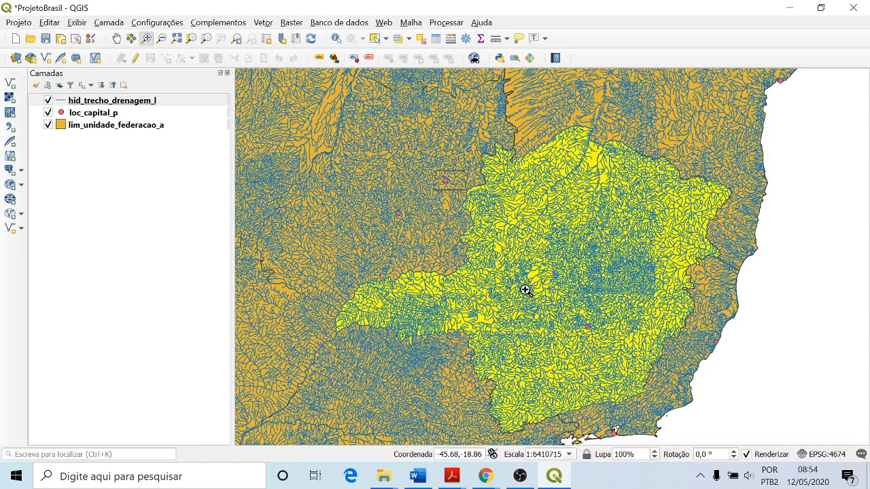
left_click(116, 38)
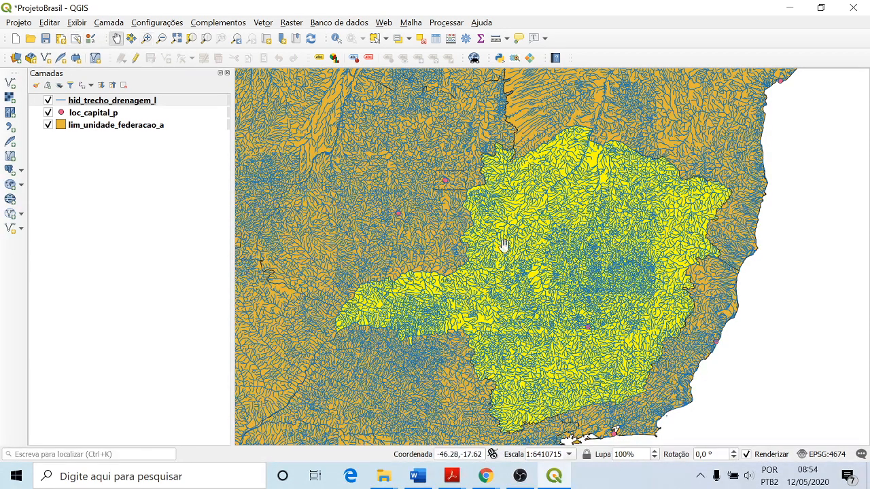
left_click_drag(503, 274, 487, 247)
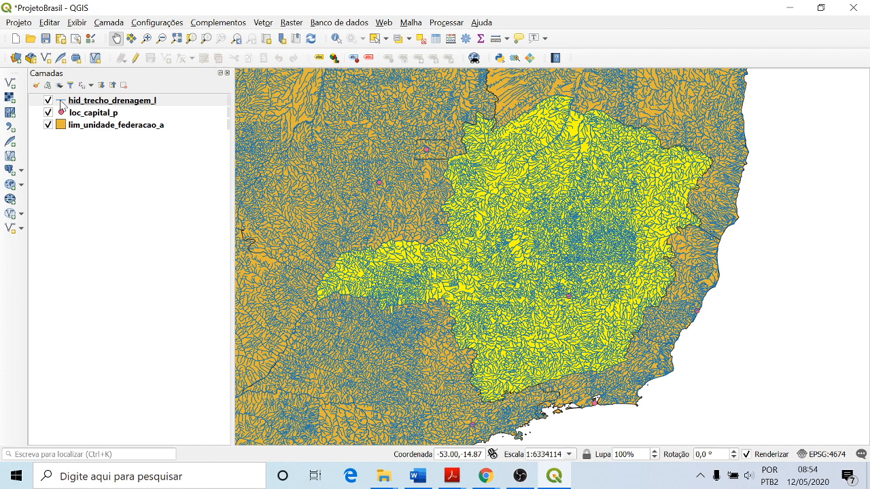
Lower the opacity of the hid_trecho_drenagem_l symbol to about 85,9% and apply it
left_click(62, 102)
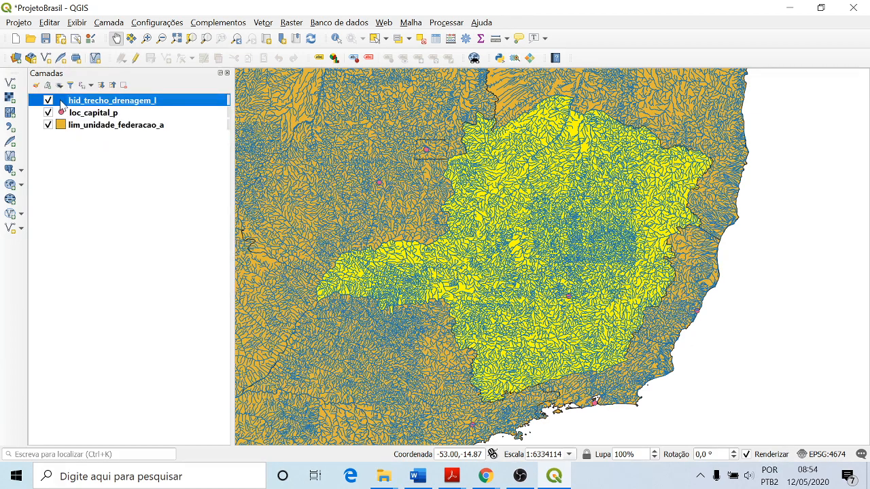
double_click(62, 103)
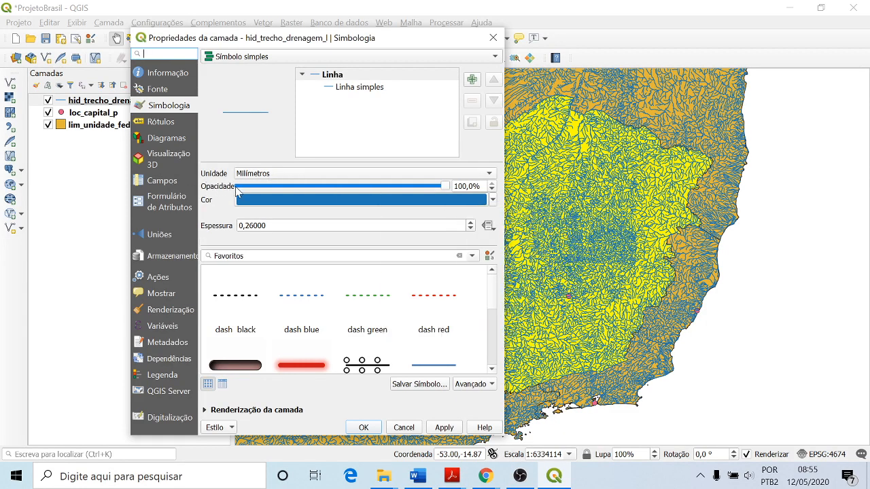
left_click(446, 191)
left_click_drag(446, 191, 420, 192)
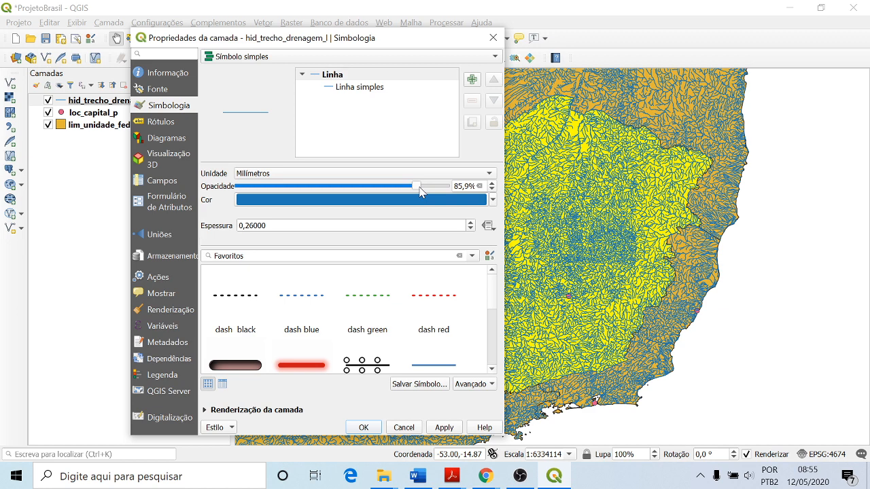
left_click(444, 427)
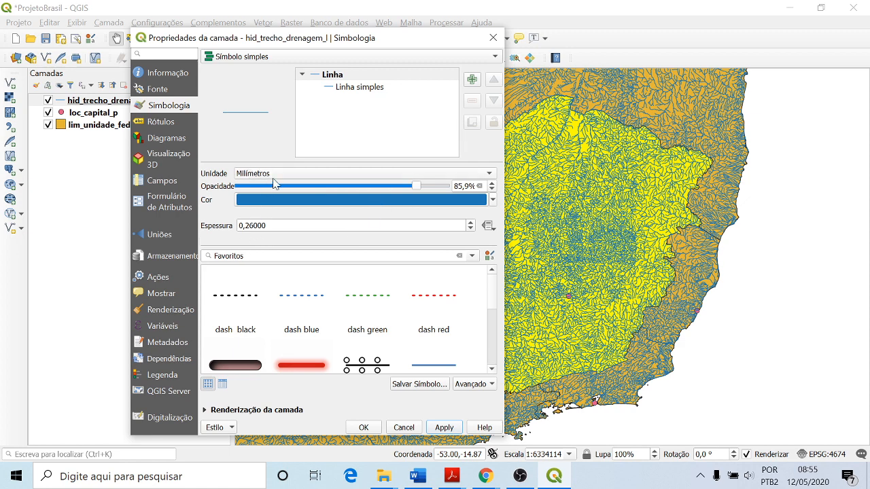
Set the drainage line thickness to 0,10000 millimetres, browse the favourite line symbols, and confirm the layer properties
left_click(255, 226)
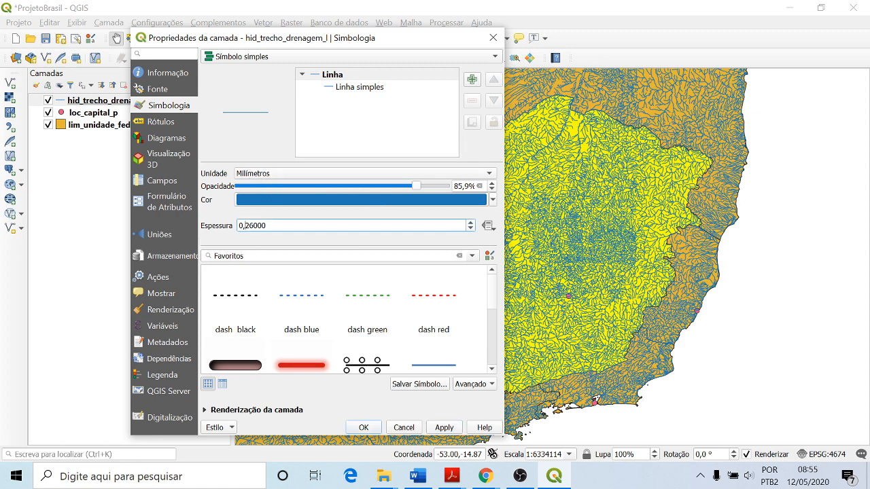
double_click(256, 226)
type("1")
left_click(444, 427)
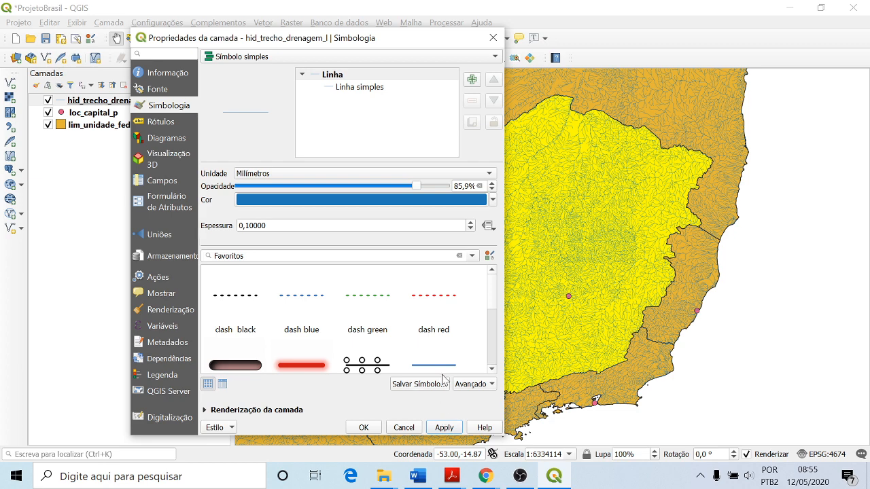
scroll(496, 295, "down", 1)
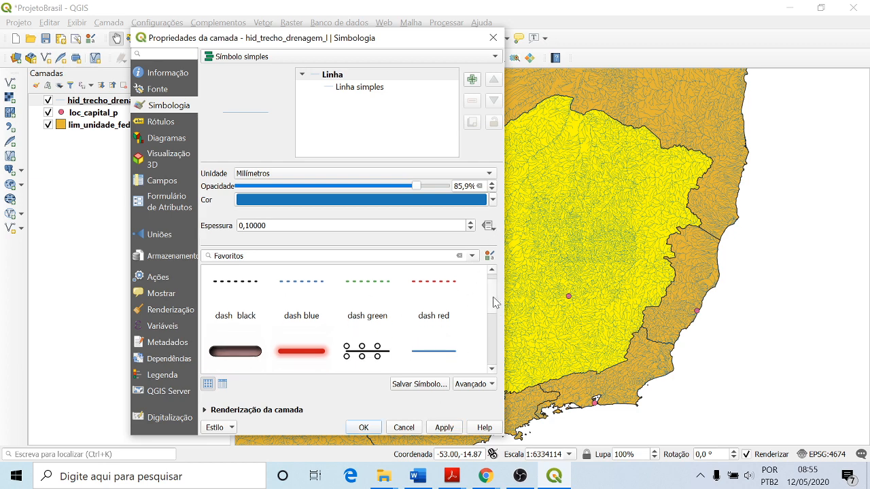
scroll(492, 325, "down", 1)
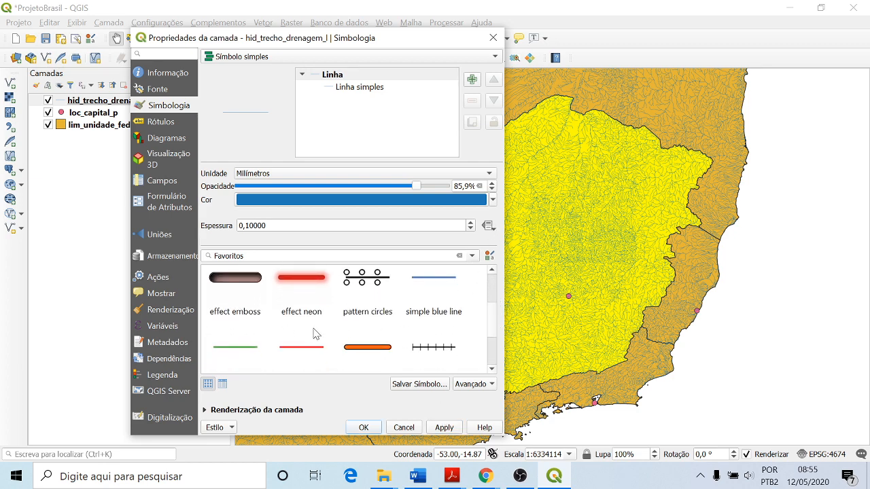
left_click_drag(493, 326, 474, 320)
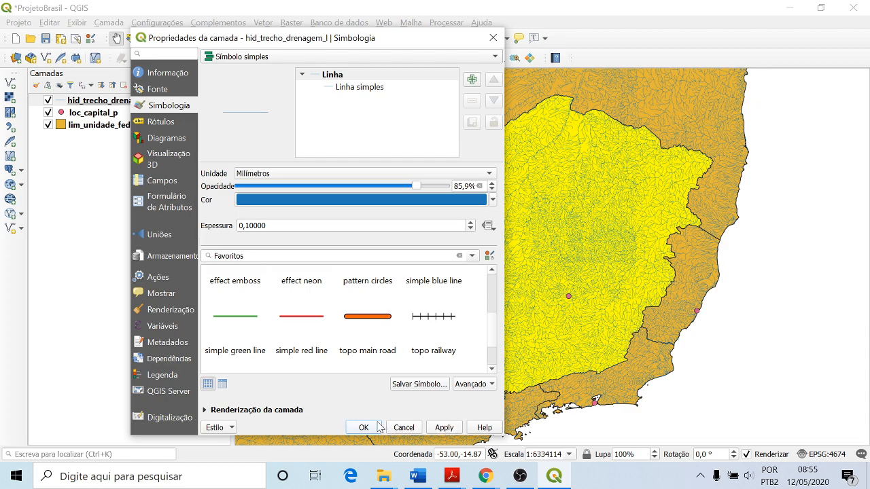
left_click(444, 428)
left_click(372, 429)
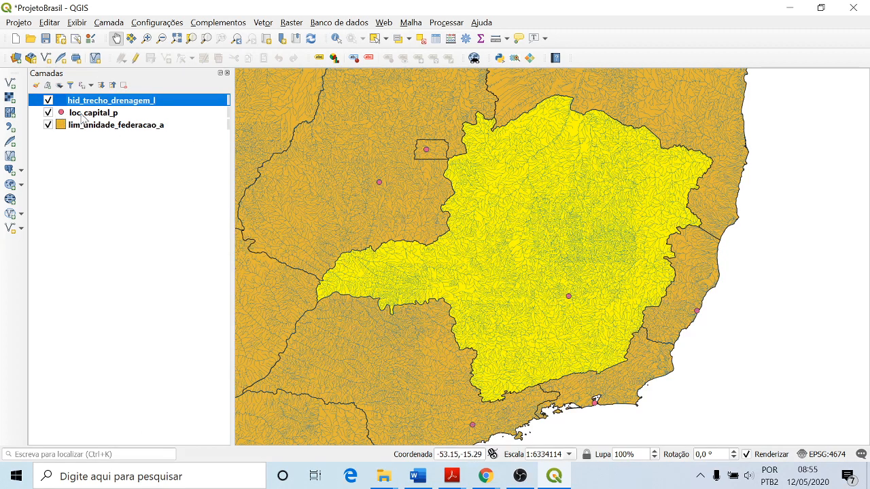
Move loc_capital_p above hid_trecho_drenagem_l in the layer order and hide the drainage layer
left_click_drag(81, 113, 78, 102)
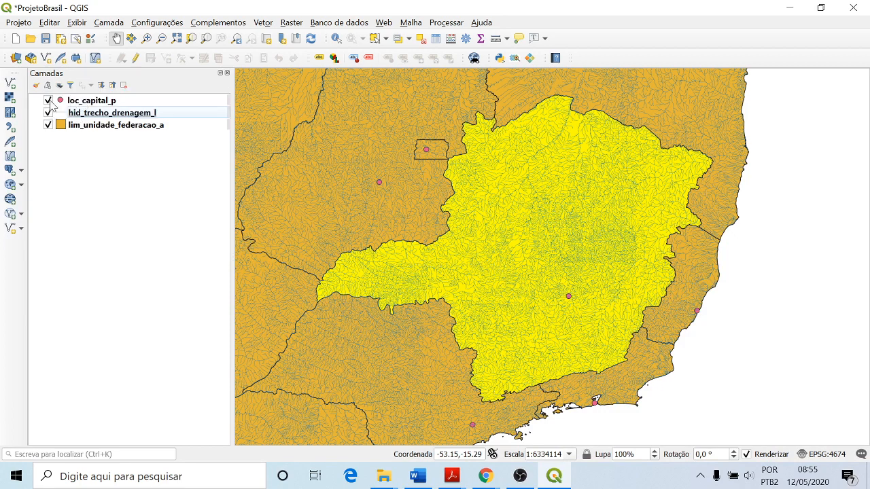
left_click(48, 113)
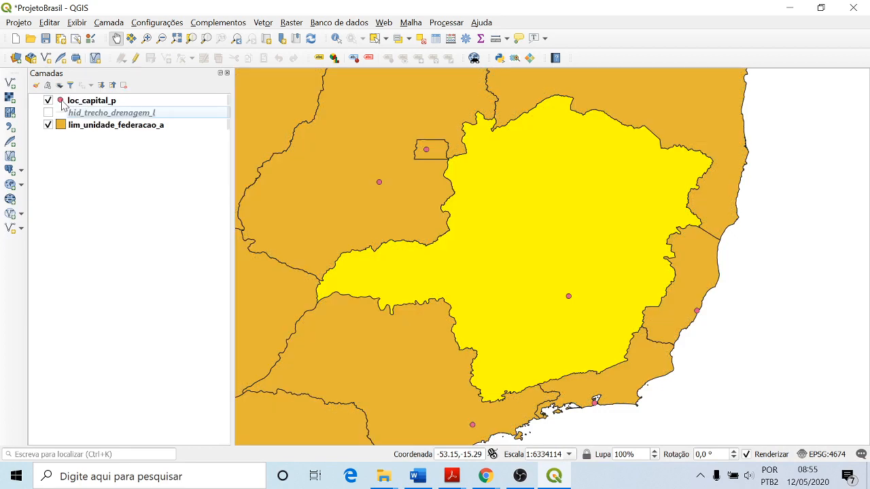
Apply the favourite marker symbol topo pop capital to the loc_capital_p layer and save the project
left_click(62, 104)
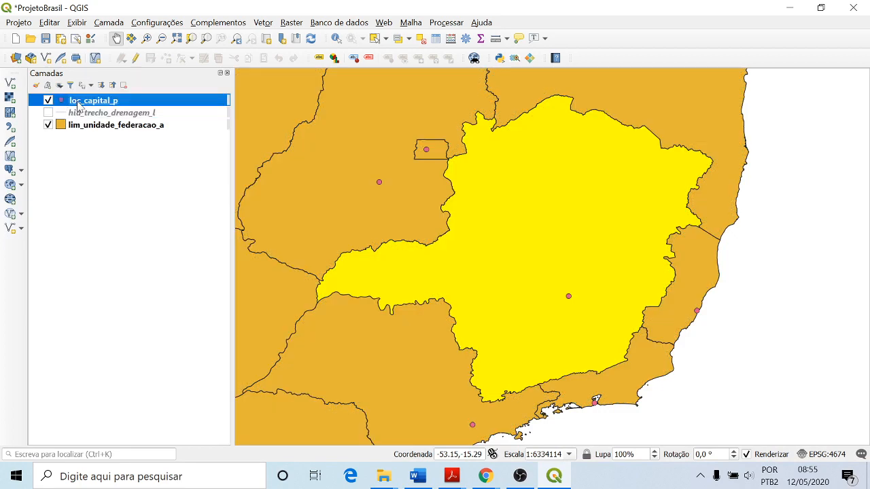
double_click(62, 103)
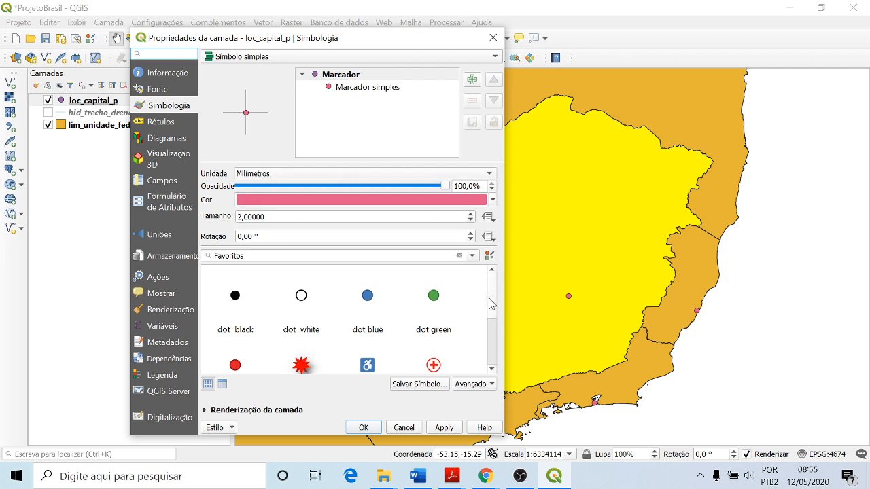
left_click_drag(494, 294, 494, 352)
left_click(234, 334)
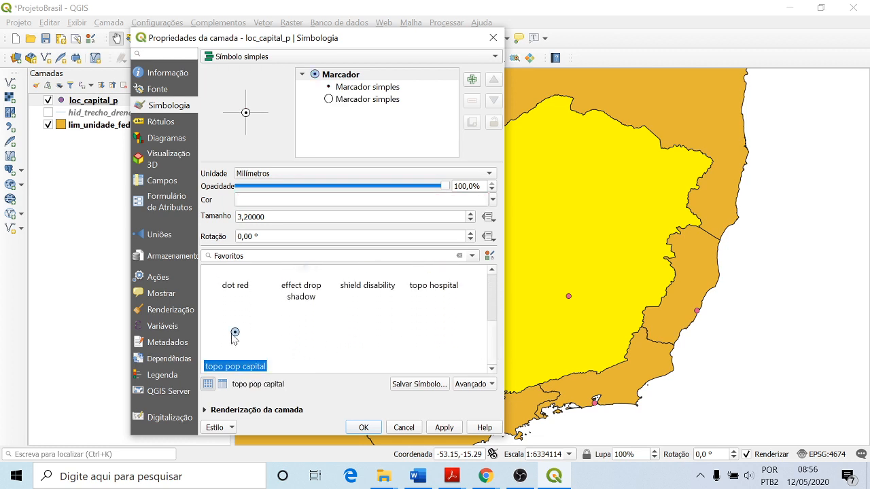
left_click(445, 428)
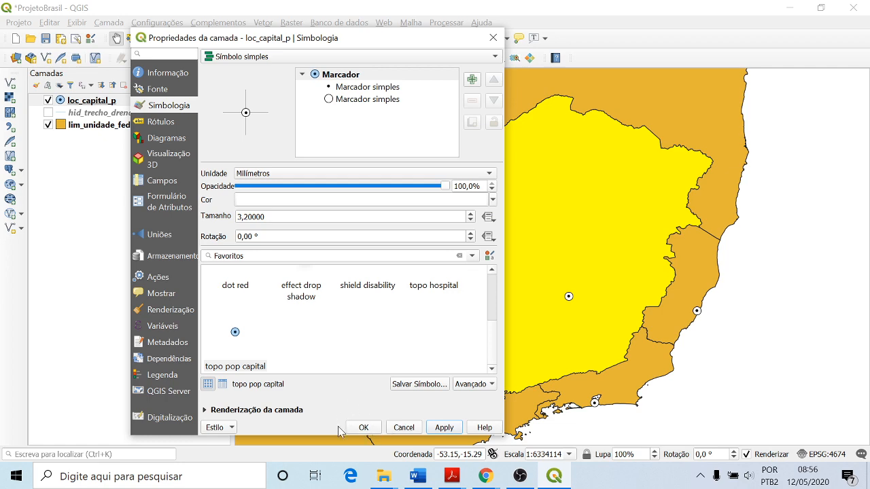
left_click(359, 427)
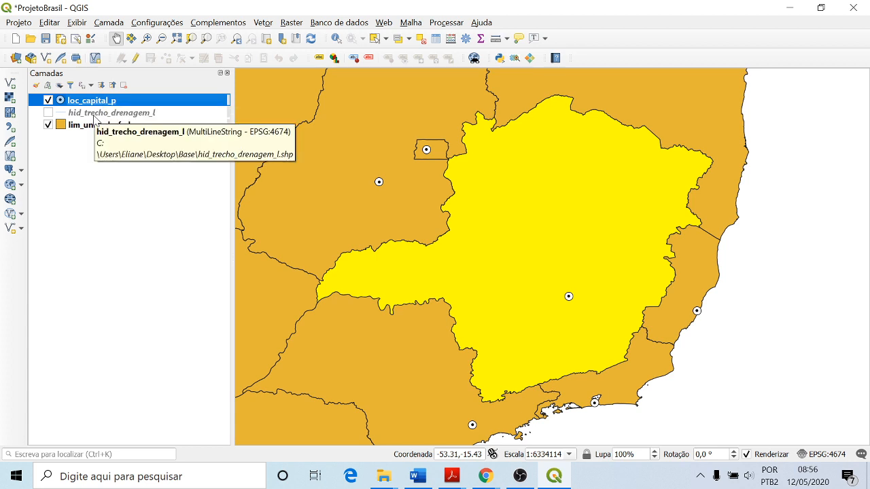
left_click(45, 39)
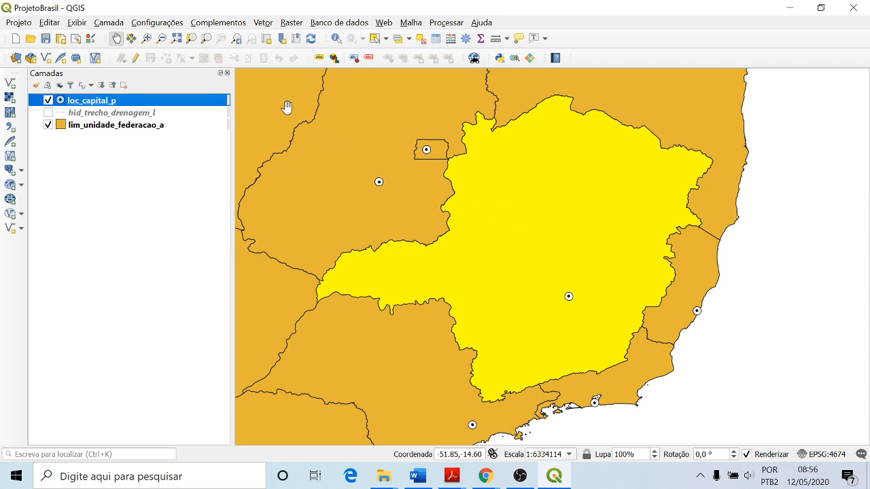
Select the Goiás record and then only Minas Gerais in the lim_unidade_federacao_a attribute table, and close the table
right_click(116, 120)
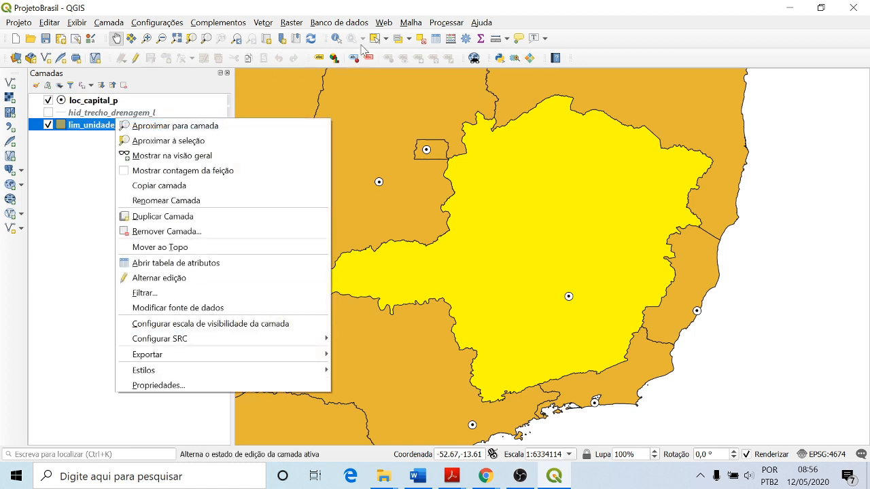
left_click(180, 263)
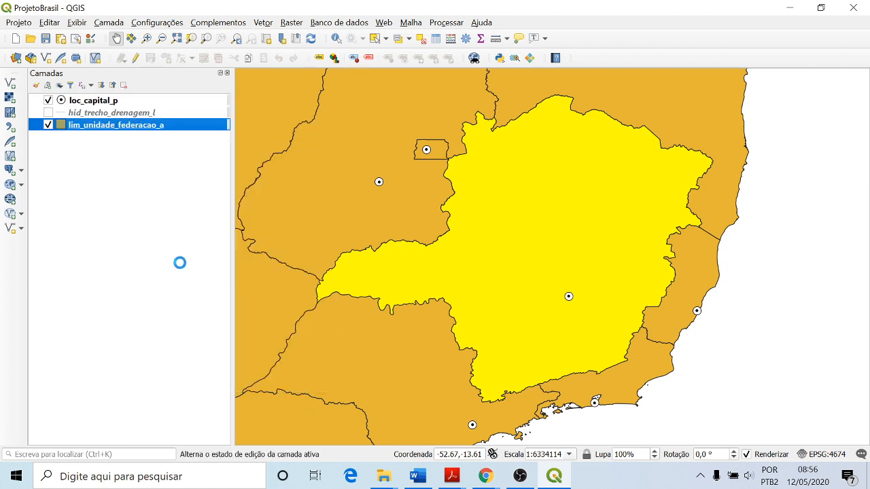
left_click(41, 230)
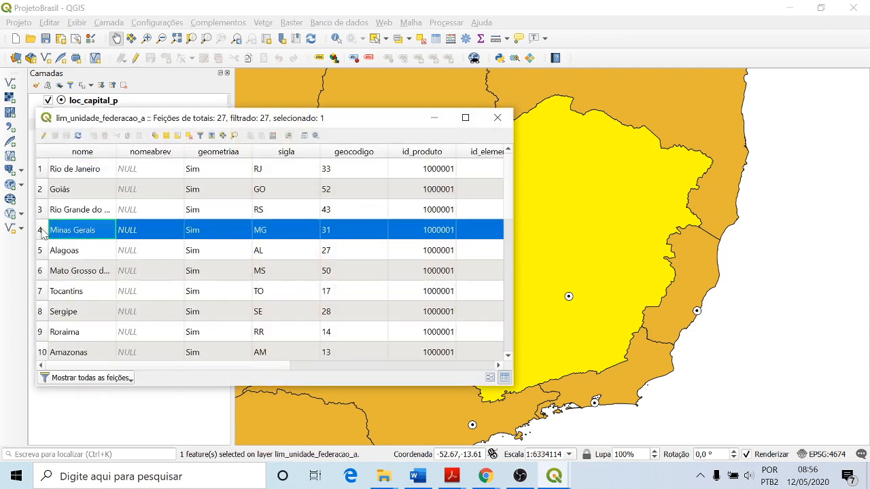
left_click(39, 192)
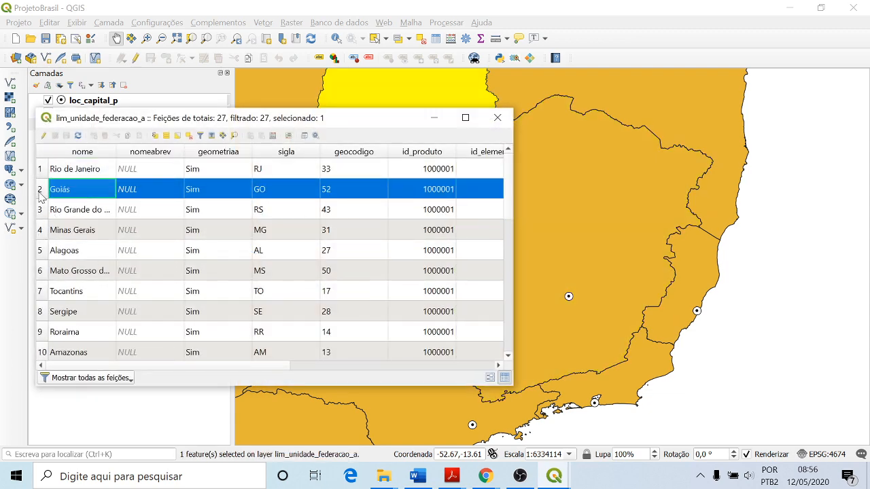
left_click(41, 231)
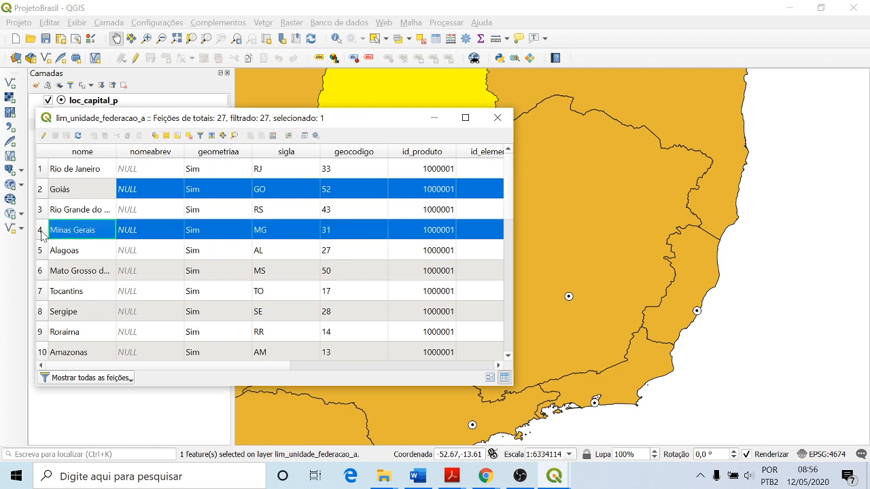
left_click(497, 119)
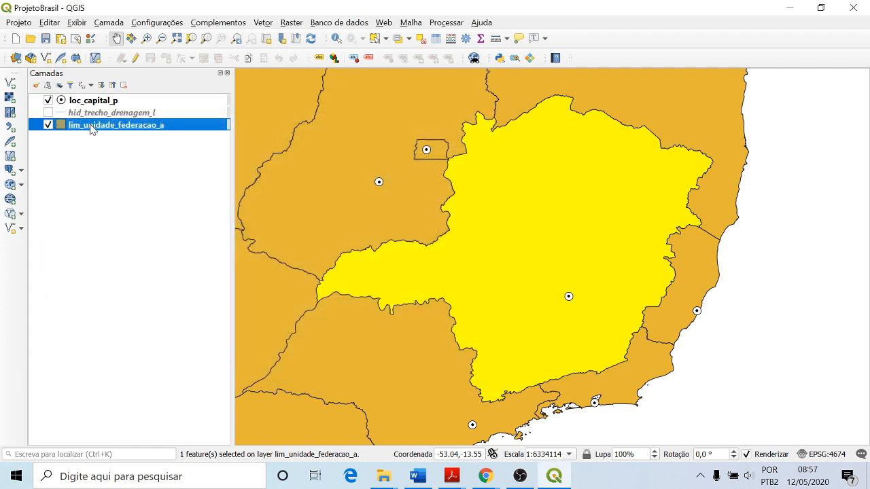
Export the selected feature of lim_unidade_federacao_a as shapefile Minas_Gerais in the desktop Base folder, adding it to the map
right_click(93, 129)
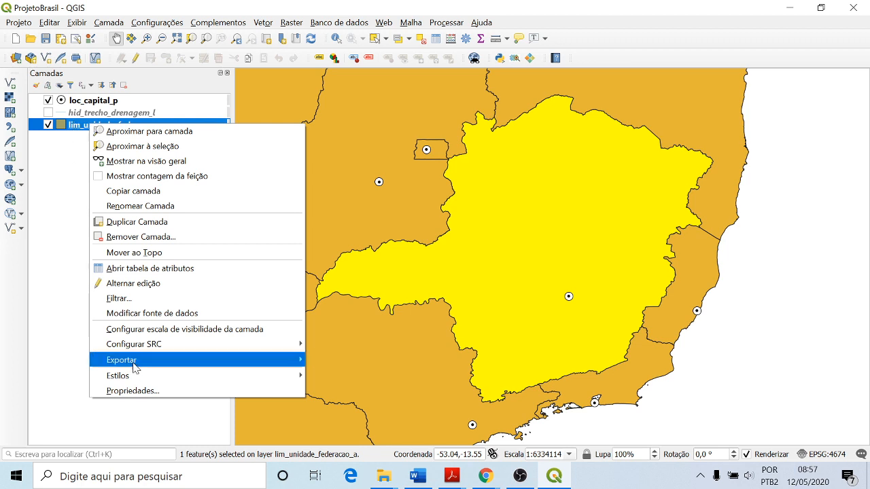
mouse_move(136, 363)
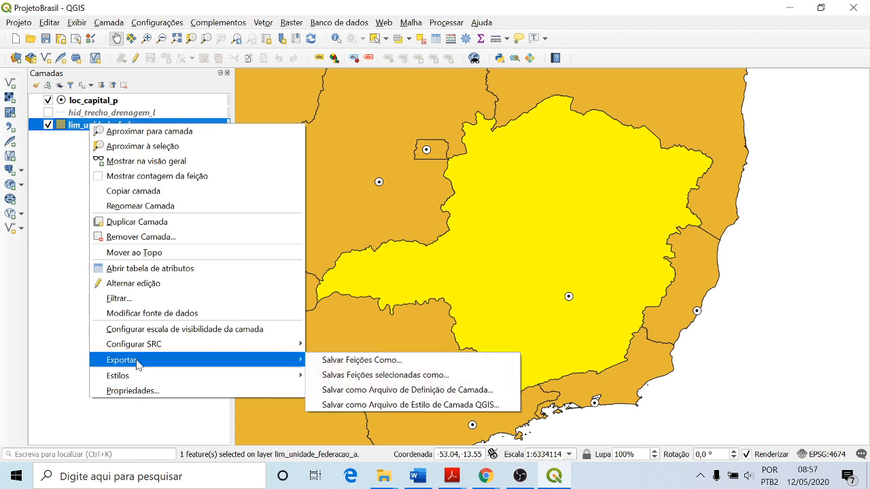
left_click(423, 376)
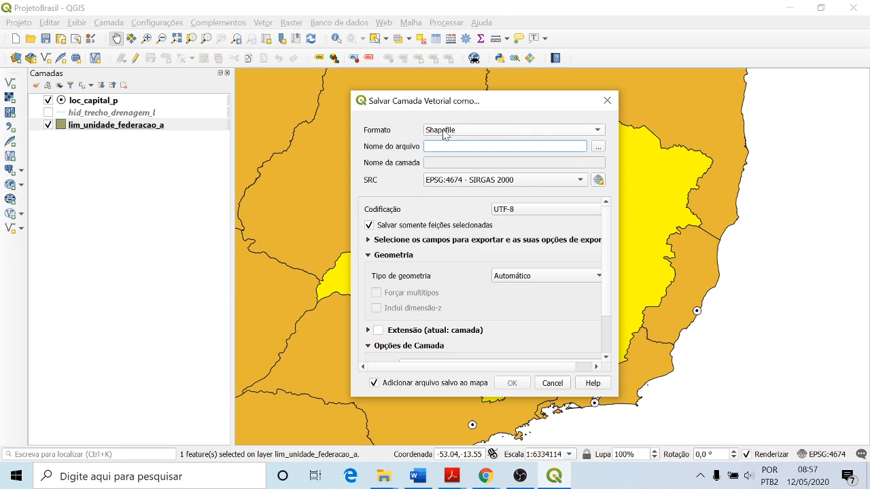
left_click(598, 146)
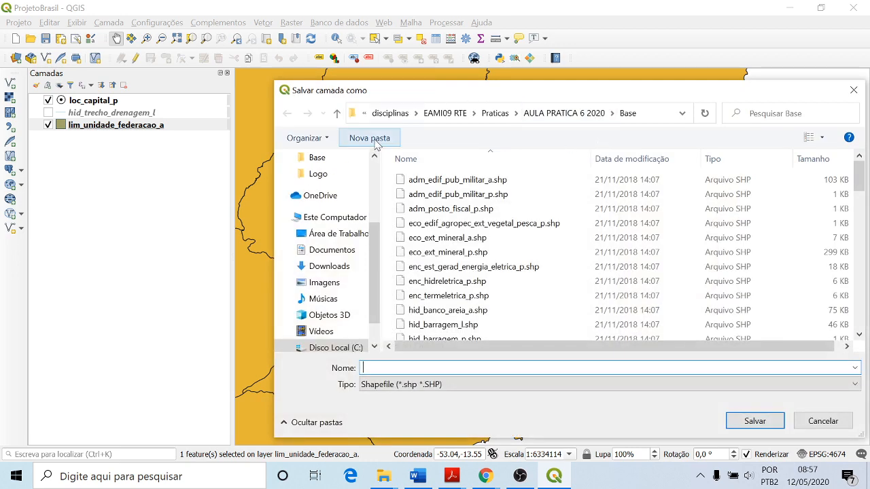
left_click(317, 162)
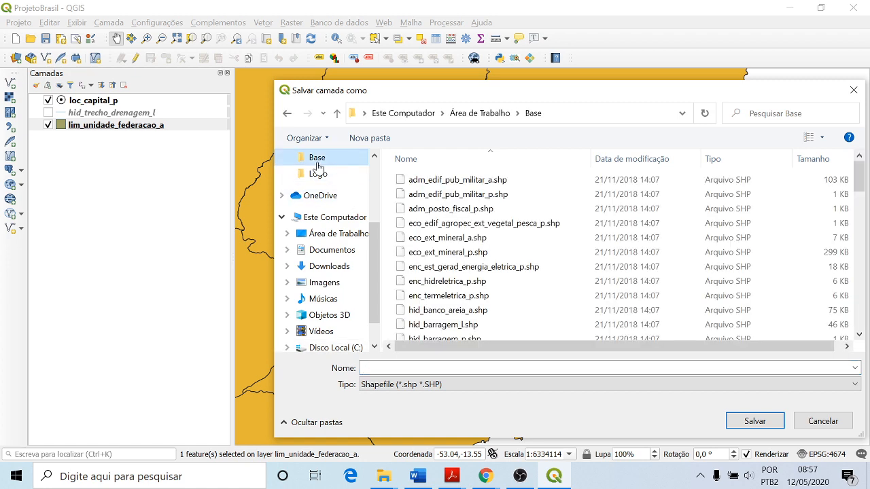
left_click(483, 368)
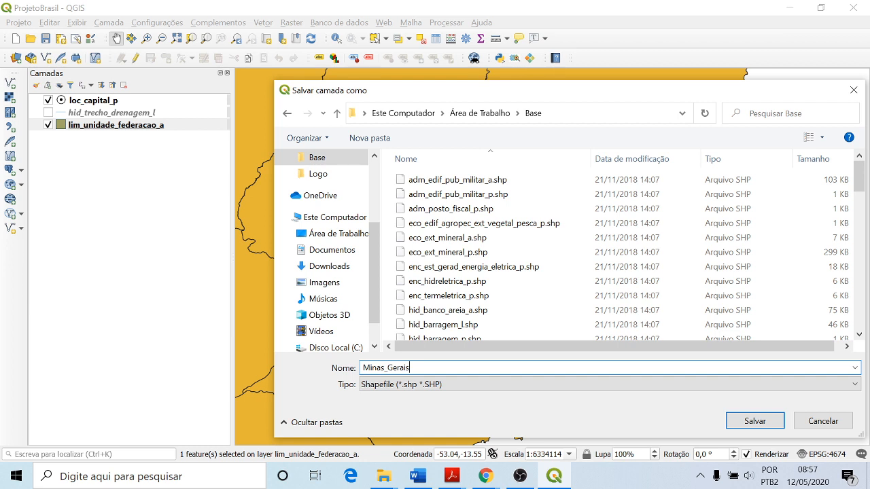
left_click(741, 422)
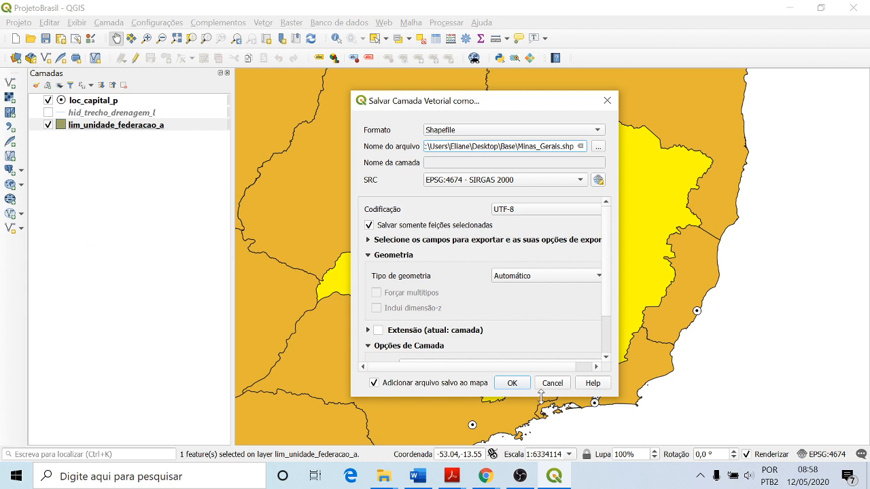
left_click(511, 383)
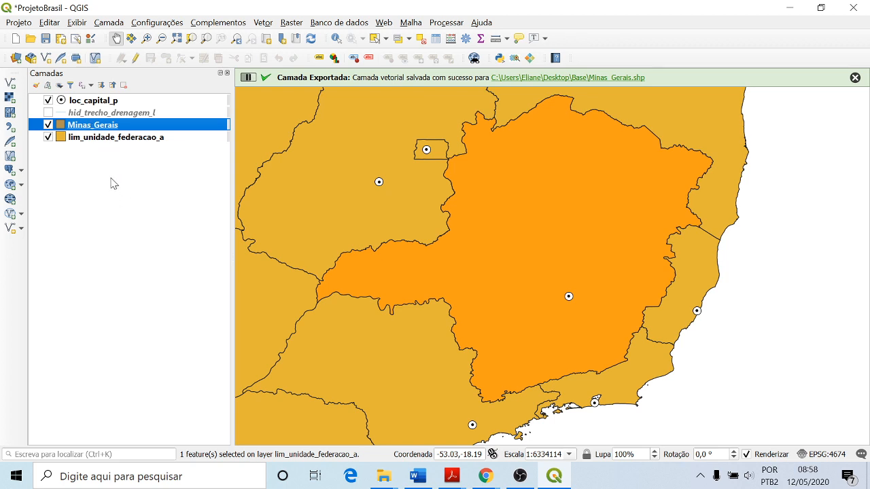
left_click(113, 183)
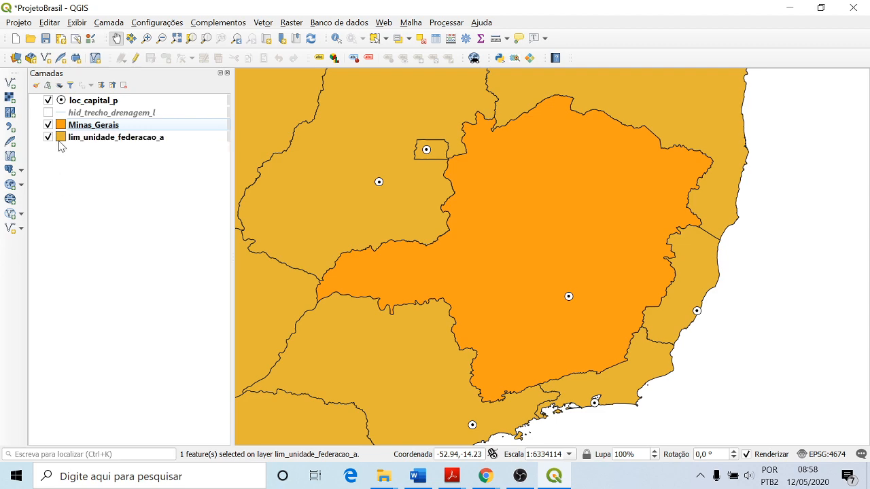
Change the Minas_Gerais layer's fill colour to the standard red and confirm the layer properties
left_click(62, 127)
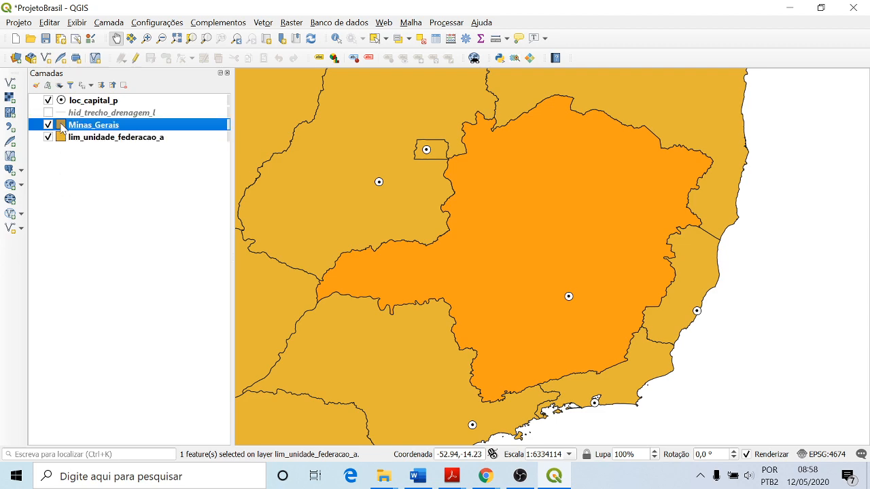
double_click(62, 127)
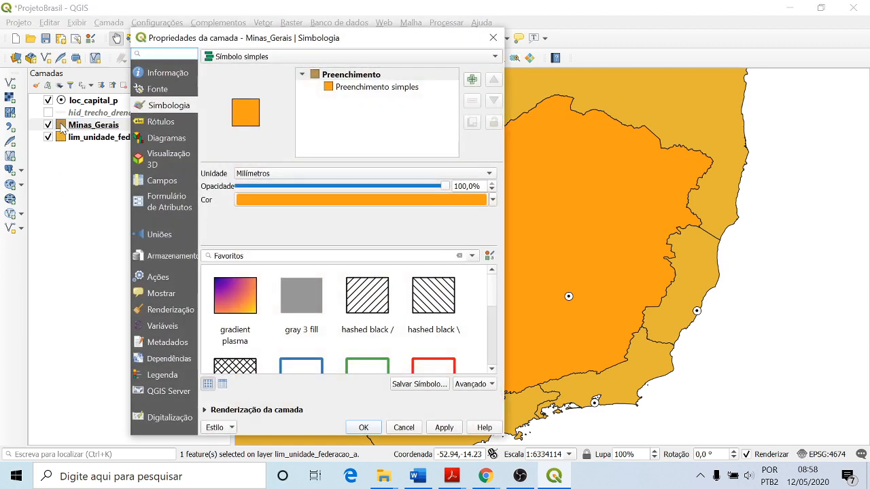
left_click(492, 200)
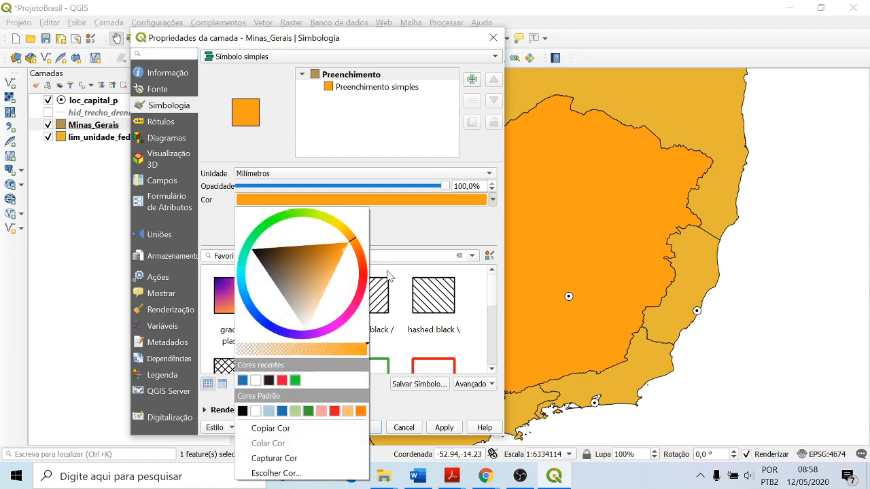
left_click(335, 411)
left_click(443, 427)
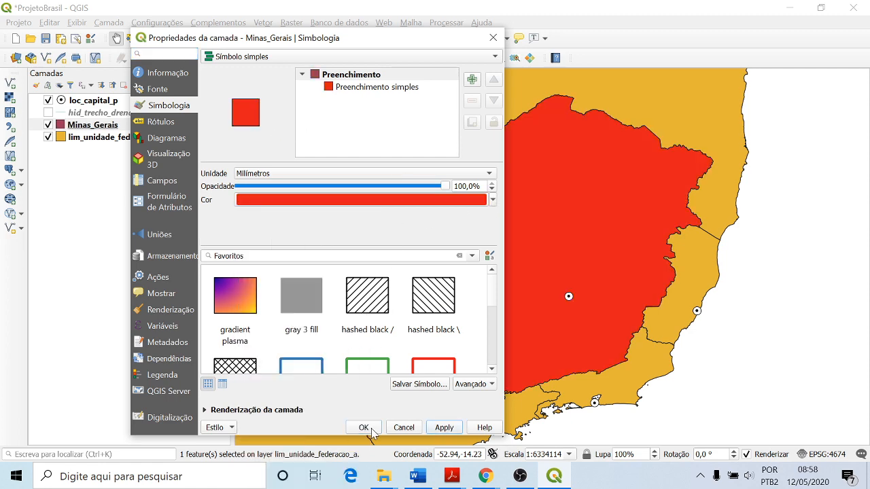
left_click(362, 427)
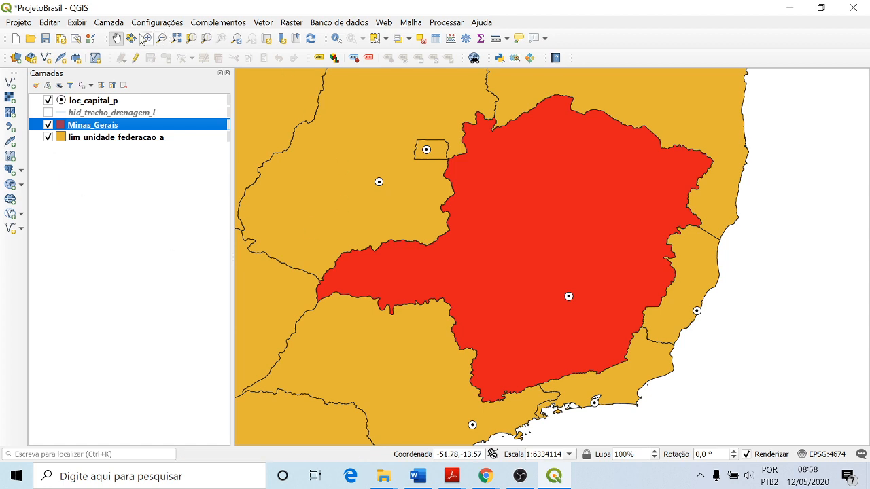
Show the full map extent, toggle the states layer off and on, hide Minas_Gerais, and clear the feature selection
left_click(177, 39)
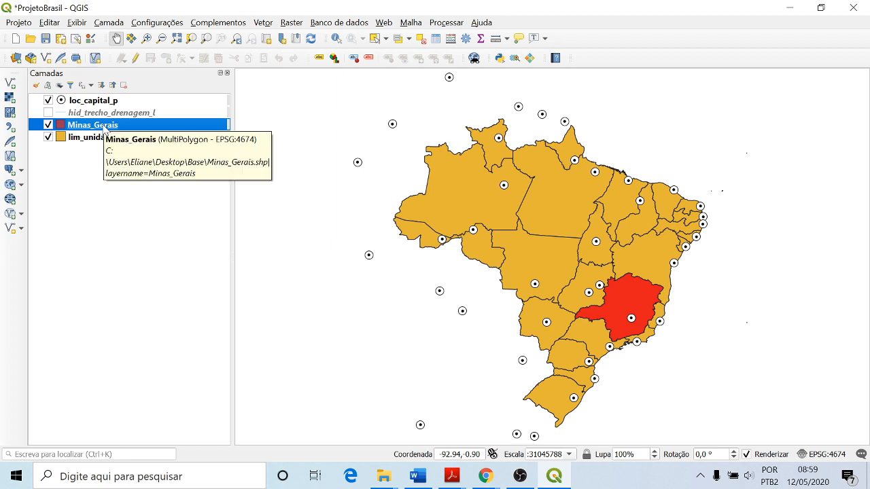
left_click(48, 137)
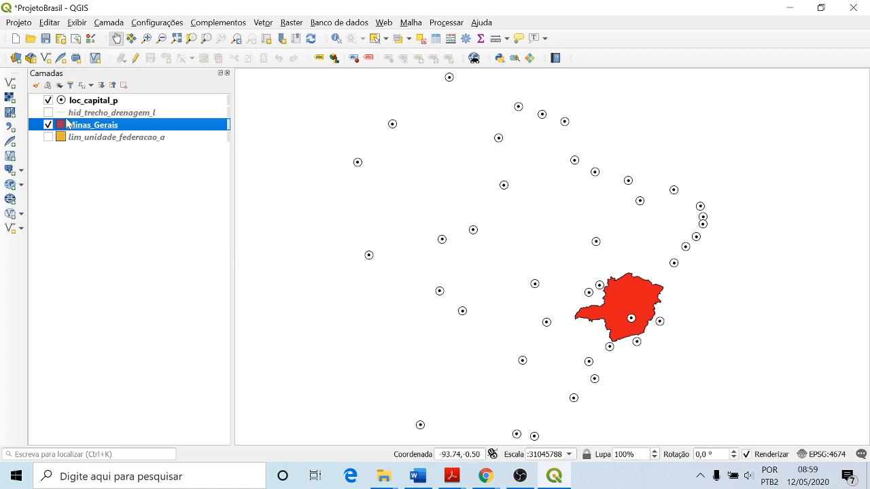
left_click(48, 125)
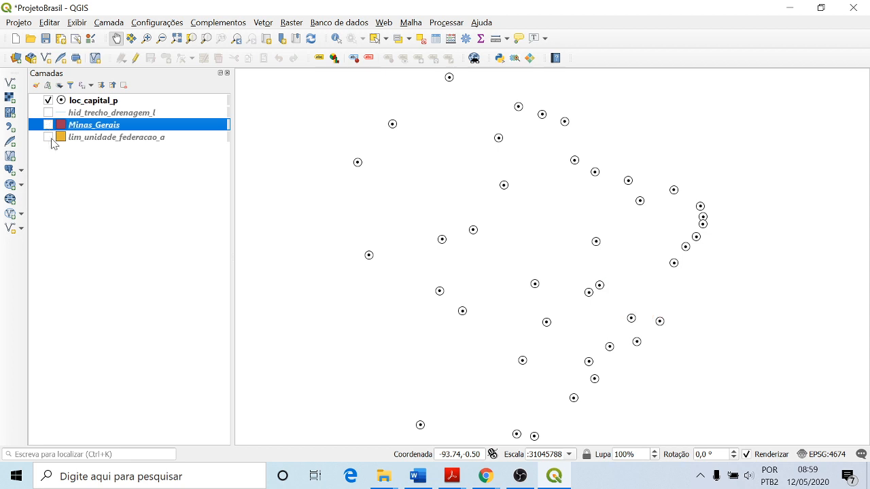
left_click(48, 138)
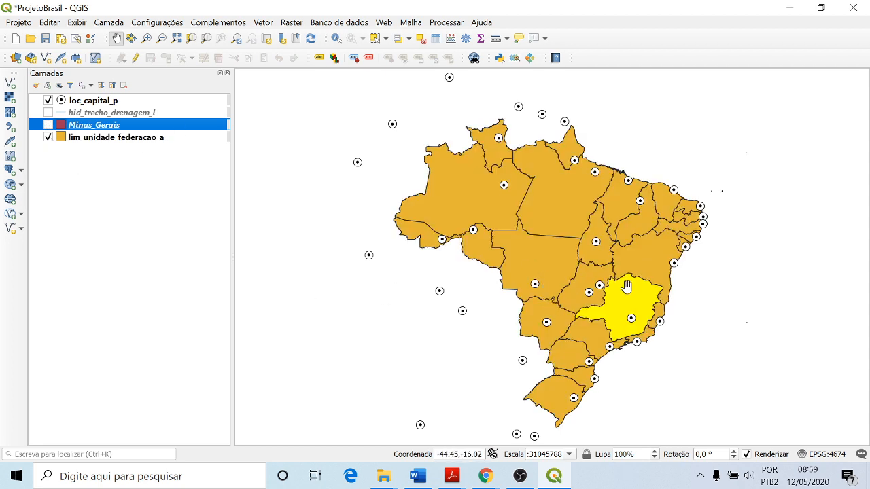
left_click(422, 40)
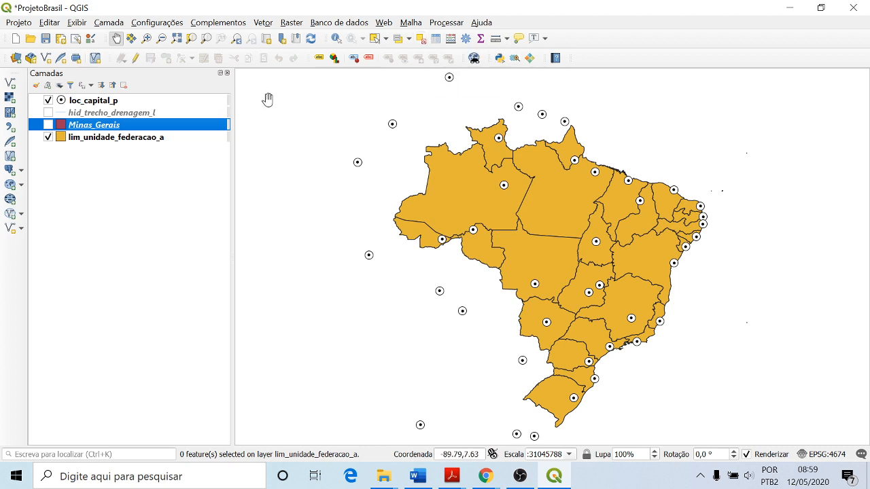
Change the fill colour of lim_unidade_federacao_a to the greyish lavender #b2b0d0 and apply it
left_click(64, 142)
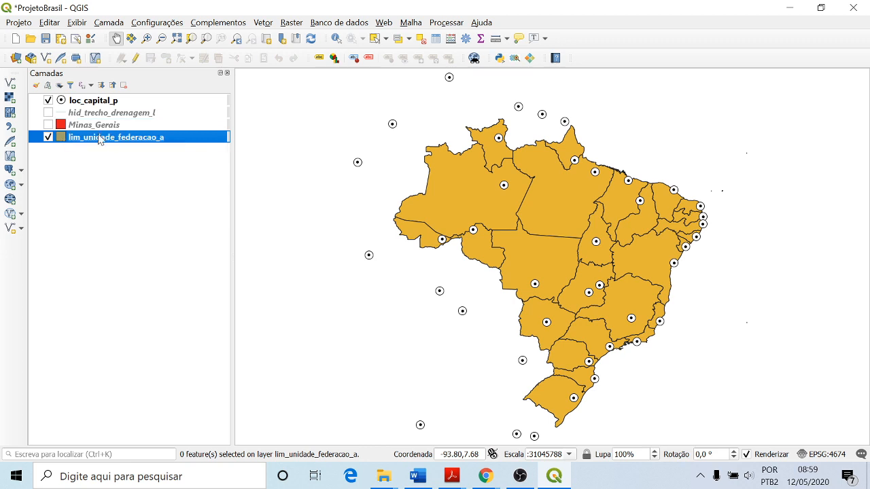
double_click(62, 140)
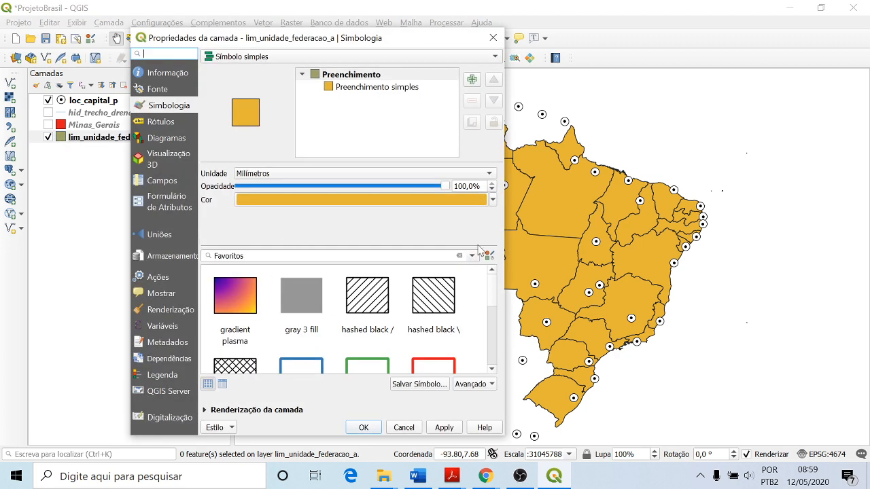
left_click(476, 200)
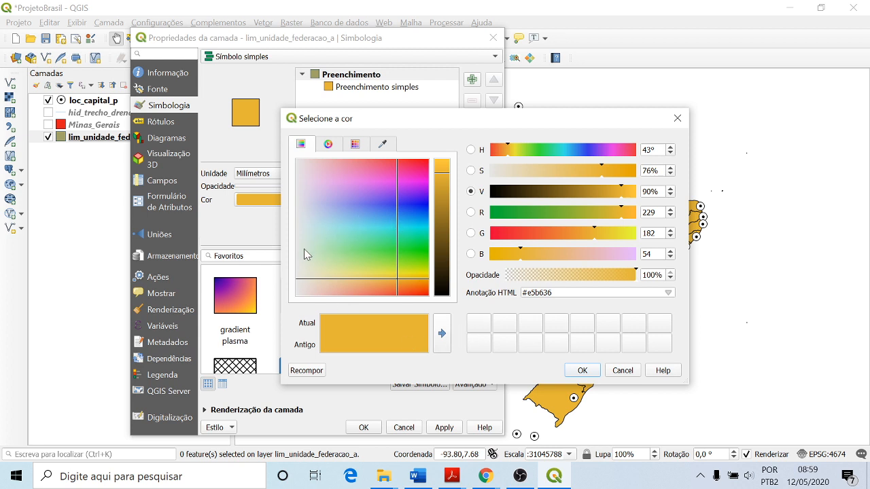
left_click_drag(311, 254, 316, 204)
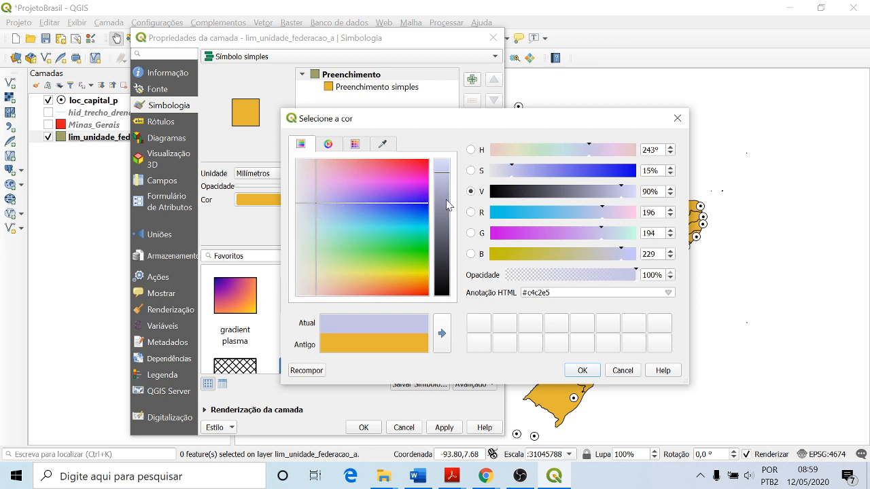
left_click(443, 243)
left_click(442, 236)
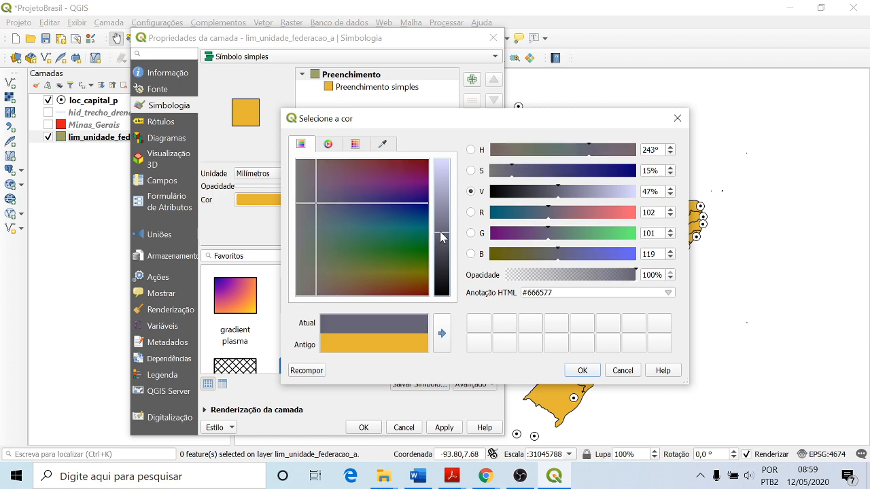
left_click(443, 189)
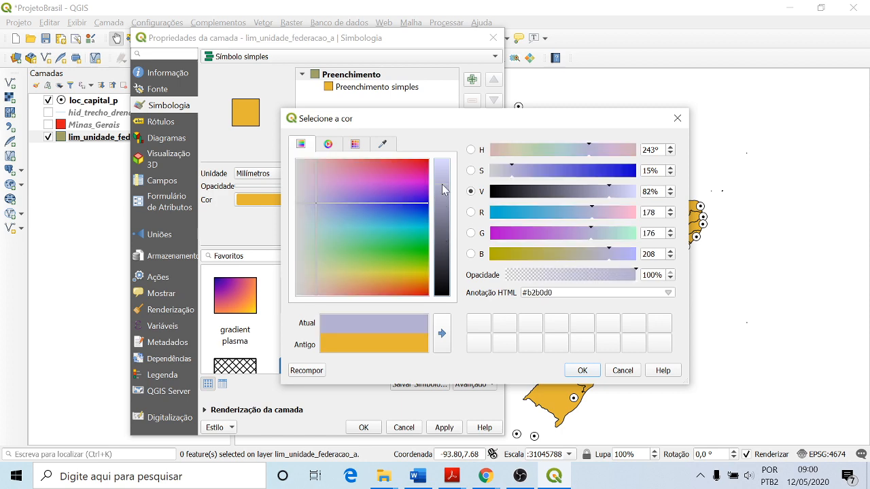
left_click(581, 370)
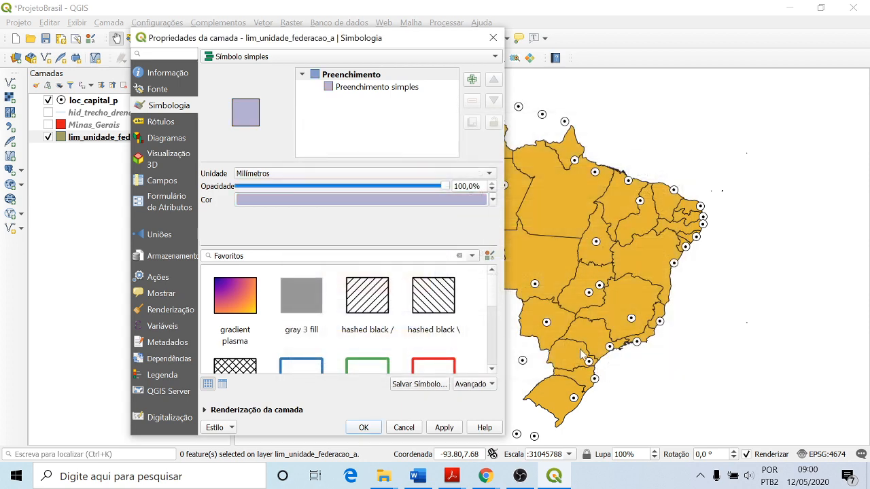
left_click(445, 428)
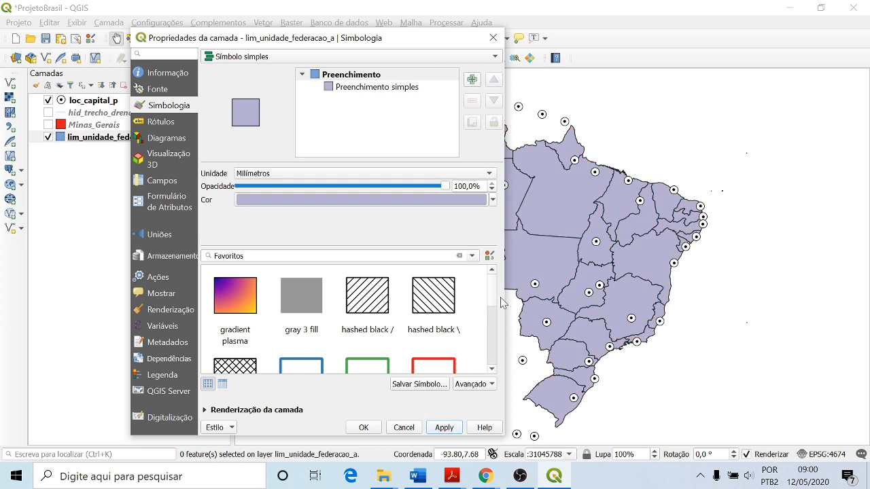
Reduce the opacity of the lim_unidade_federacao_a symbol to 82,2% and confirm the layer properties
scroll(495, 298, "down", 1)
scroll(496, 302, "up", 1)
left_click_drag(446, 187, 433, 193)
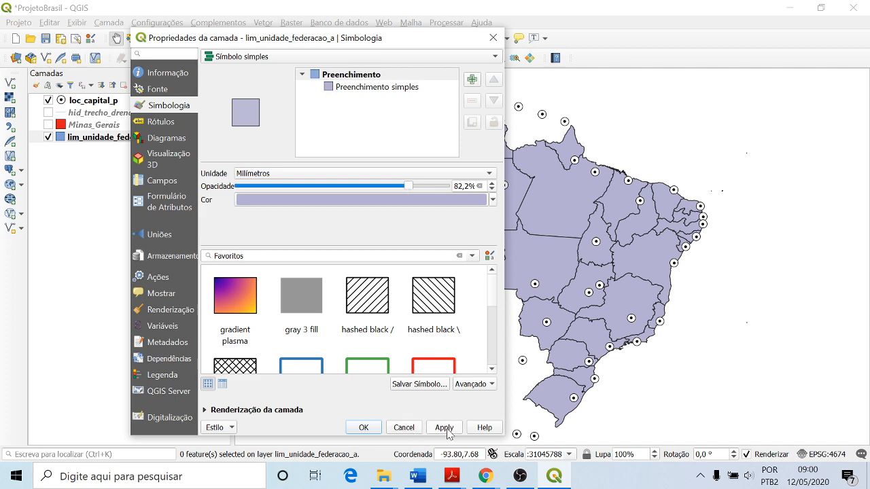
left_click(364, 427)
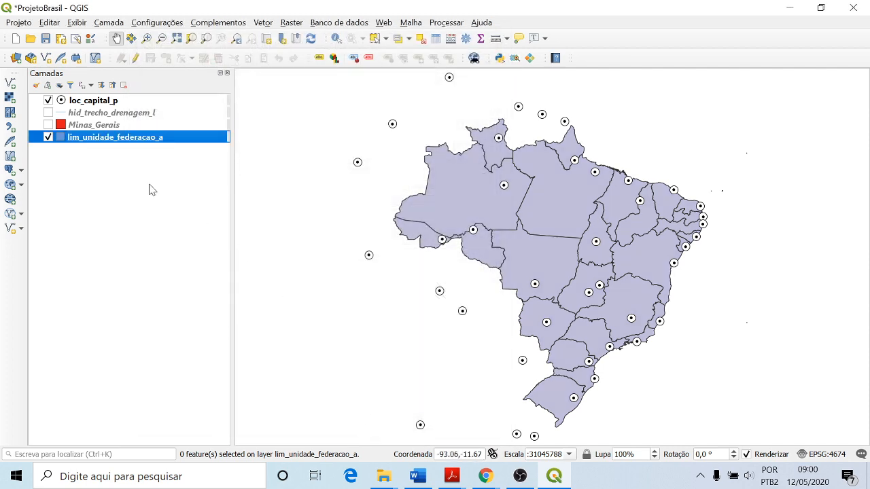
Show the Minas_Gerais layer on the map and hide the loc_capital_p layer
left_click(48, 125)
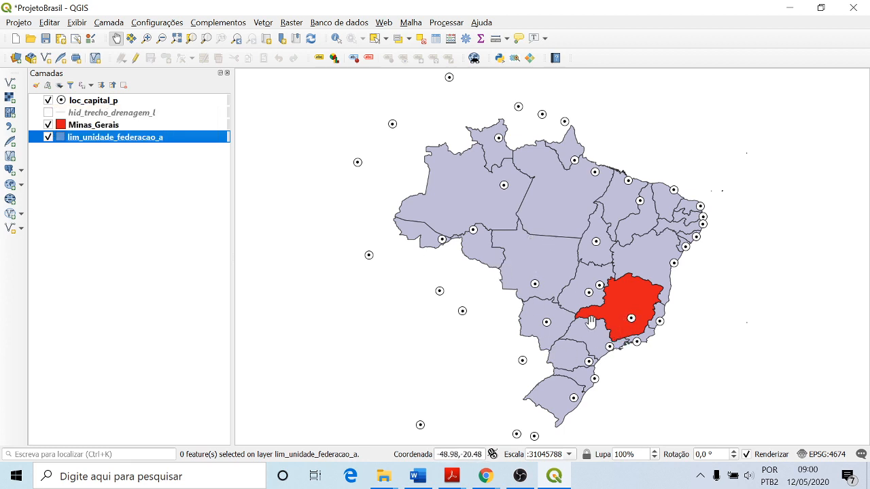
left_click(48, 100)
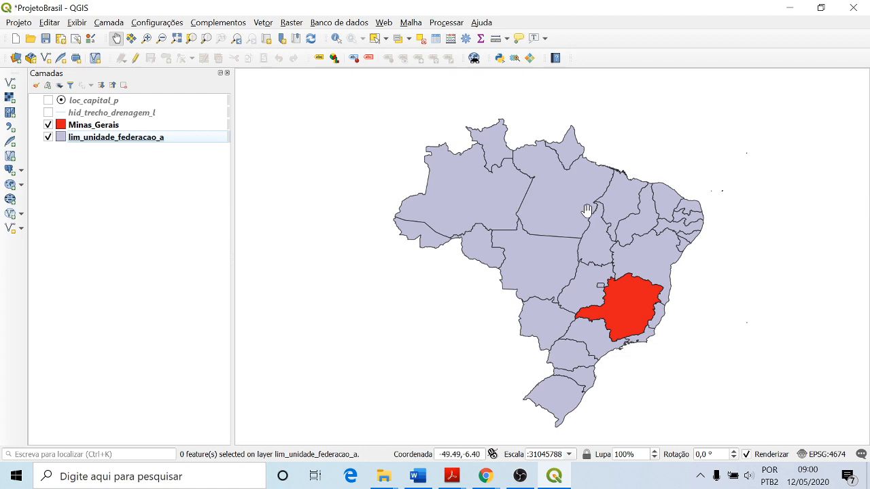
Style lim_unidade_federacao_a as Categorizado by the nome field with random colours, classify and apply it, and expand the layer's legend
right_click(82, 142)
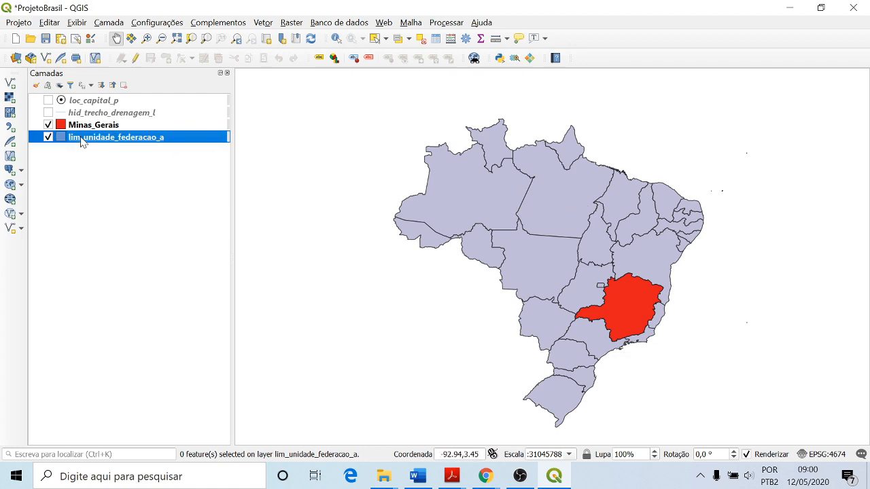
left_click(112, 405)
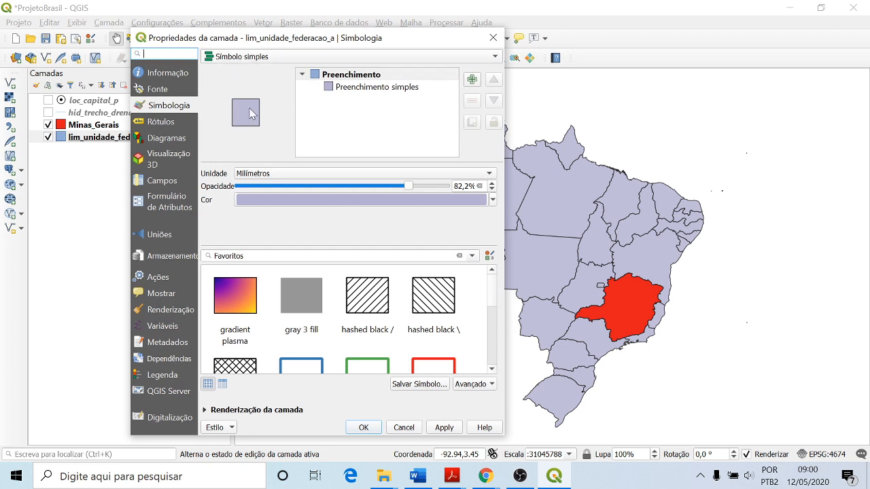
left_click(226, 57)
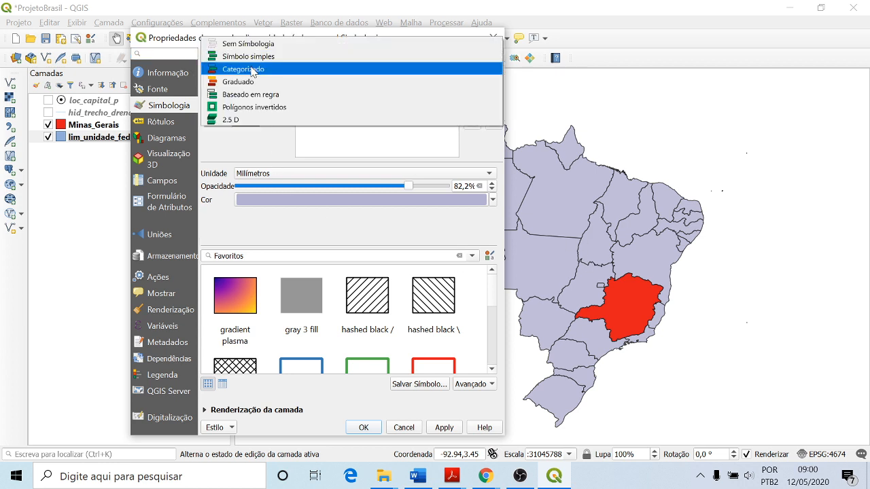
left_click(252, 70)
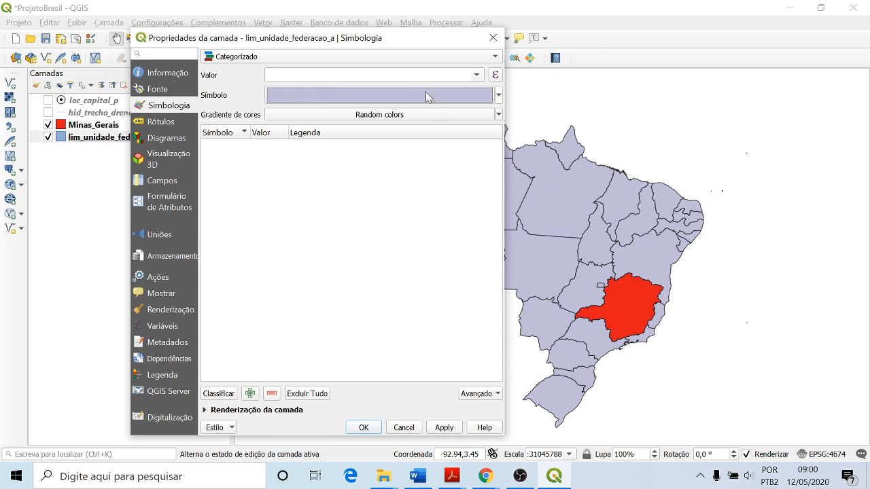
left_click(477, 75)
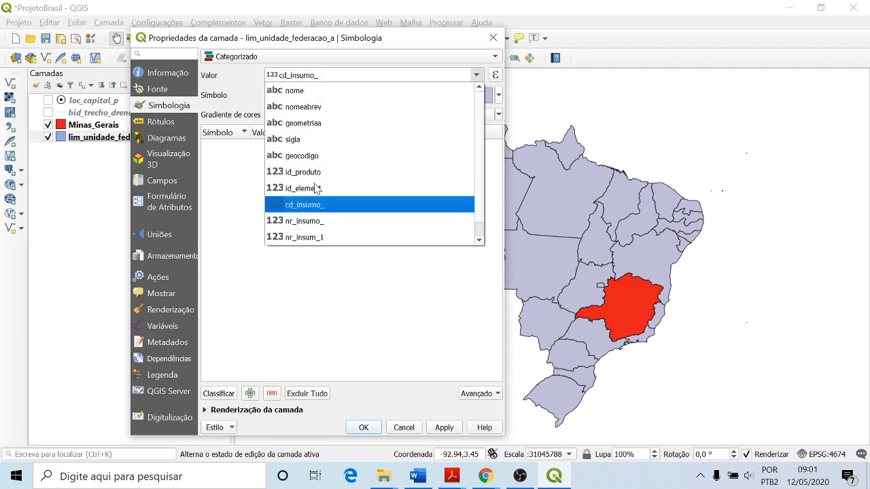
left_click(295, 91)
left_click(218, 393)
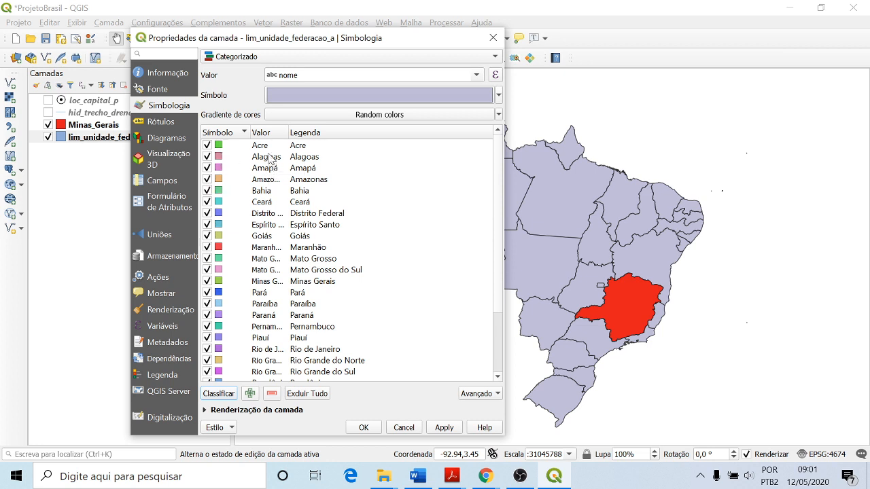
left_click(448, 428)
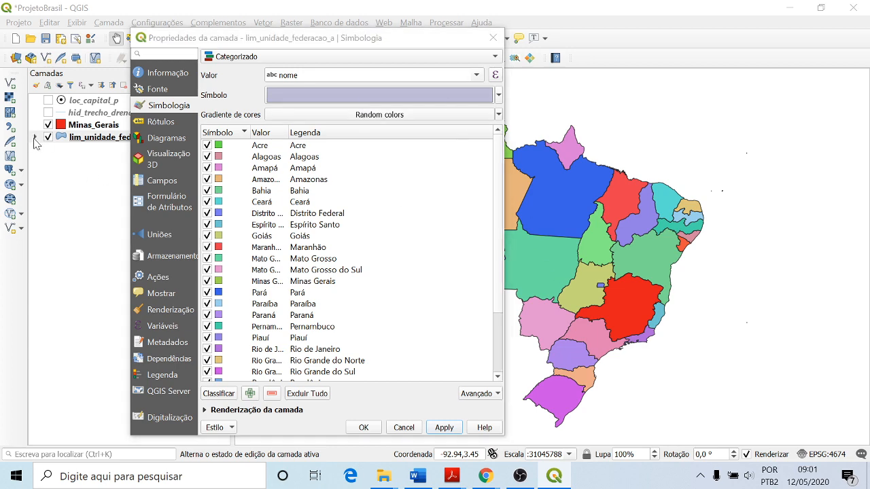
left_click(493, 37)
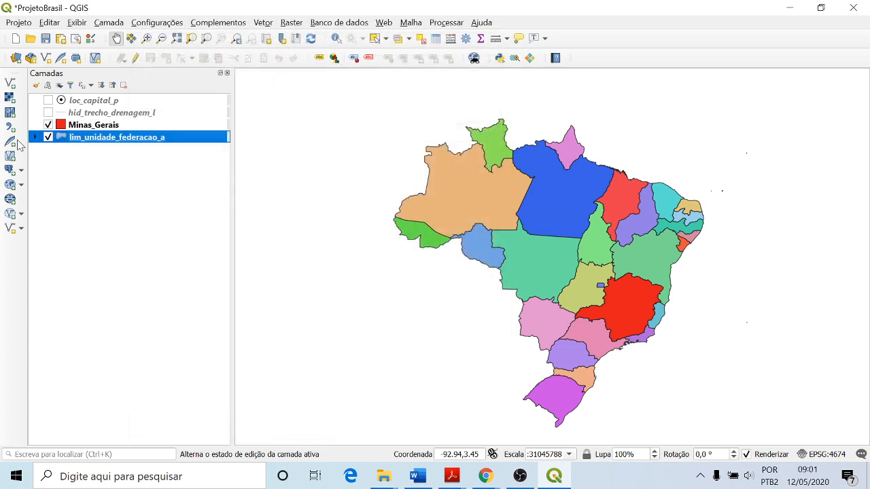
left_click(35, 137)
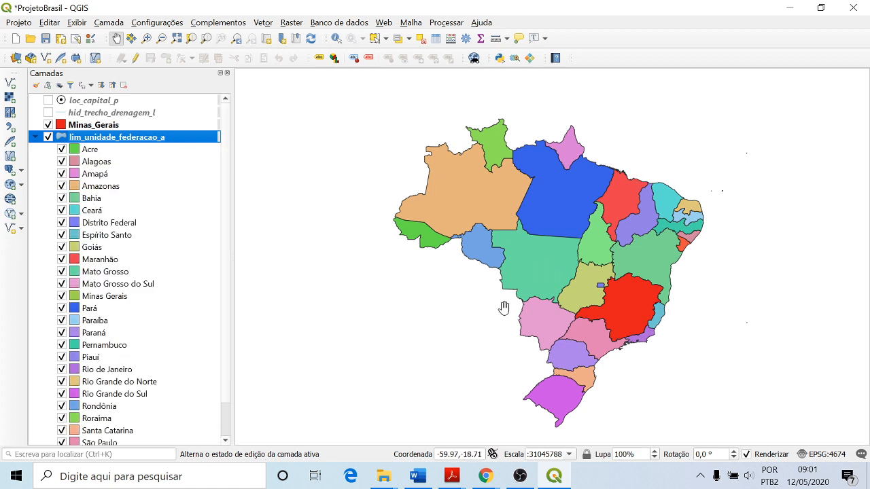
Change the colour ramp of the categorized lim_unidade_federacao_a layer to Blues and confirm the properties
right_click(151, 141)
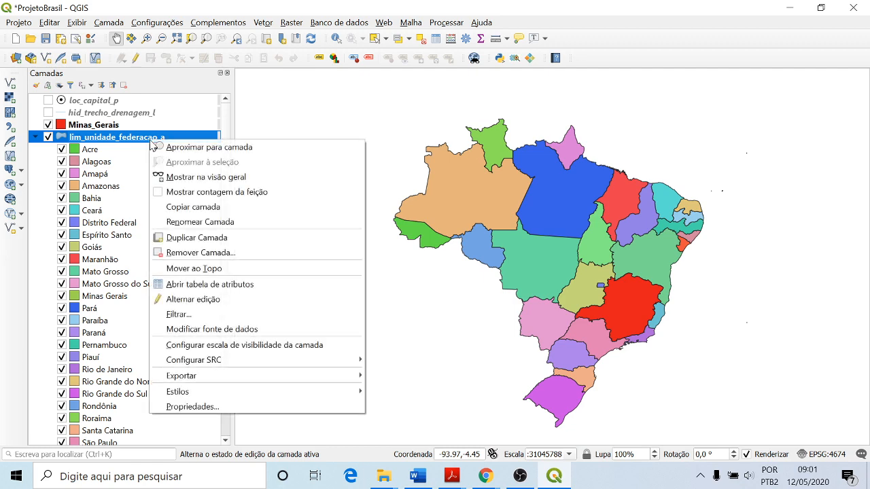
left_click(212, 407)
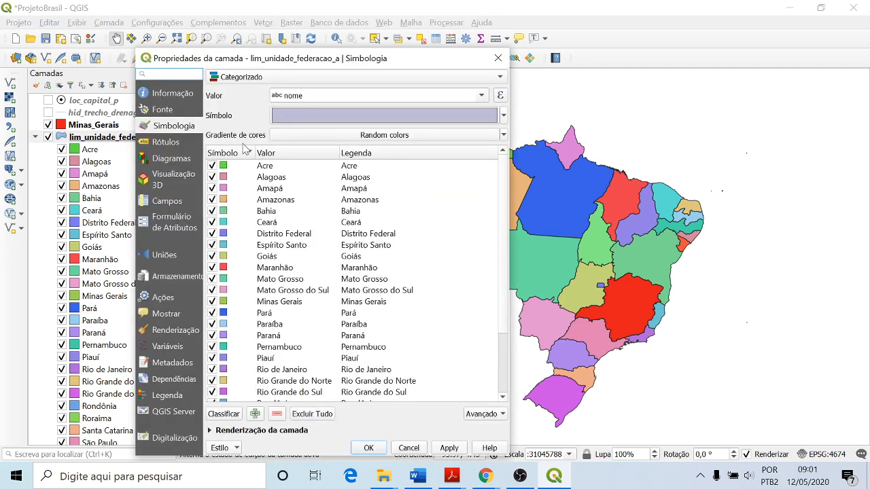
left_click(504, 135)
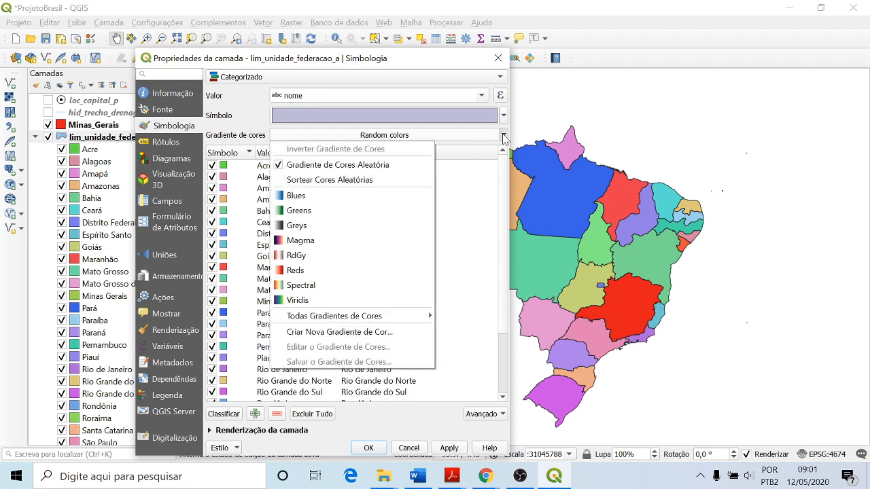
left_click(309, 198)
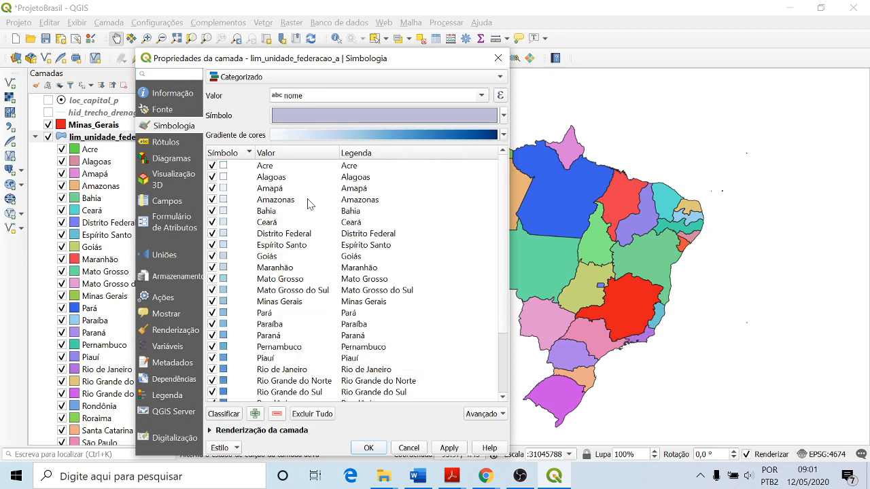
left_click(458, 451)
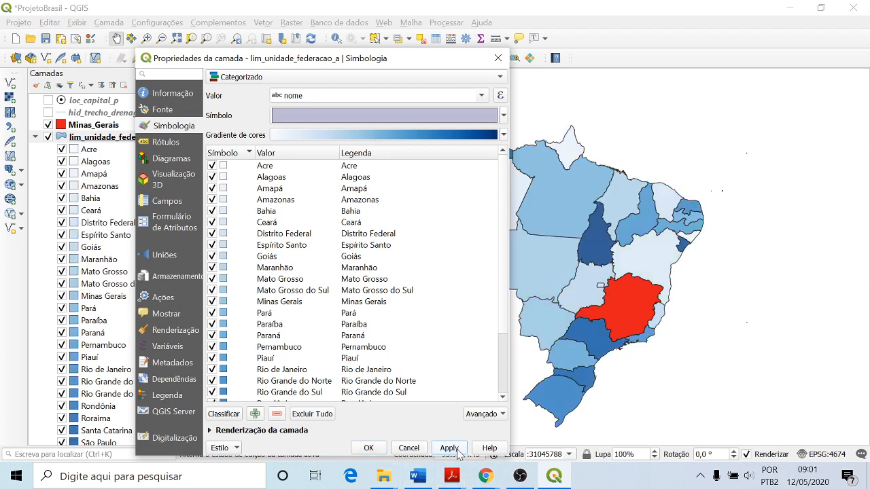
left_click(368, 448)
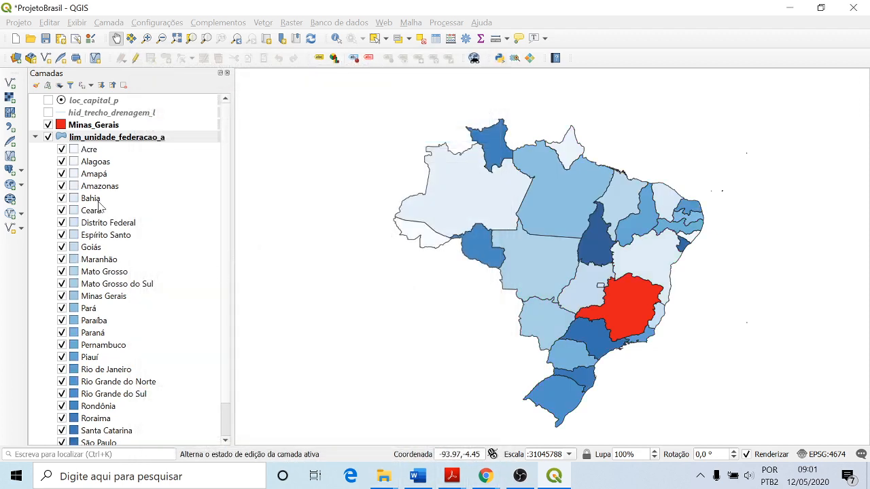
Hide Minas_Gerais to view that state's category colour in the layer below, and show the layer again
left_click(48, 125)
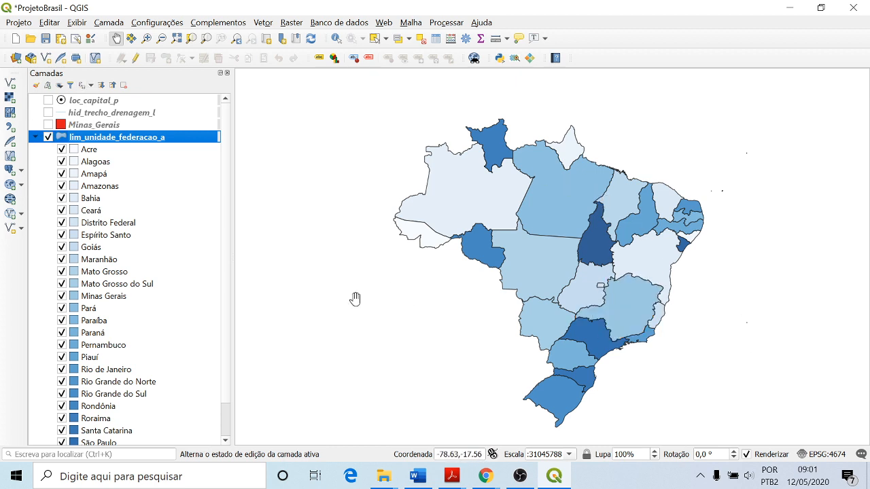
left_click(98, 299)
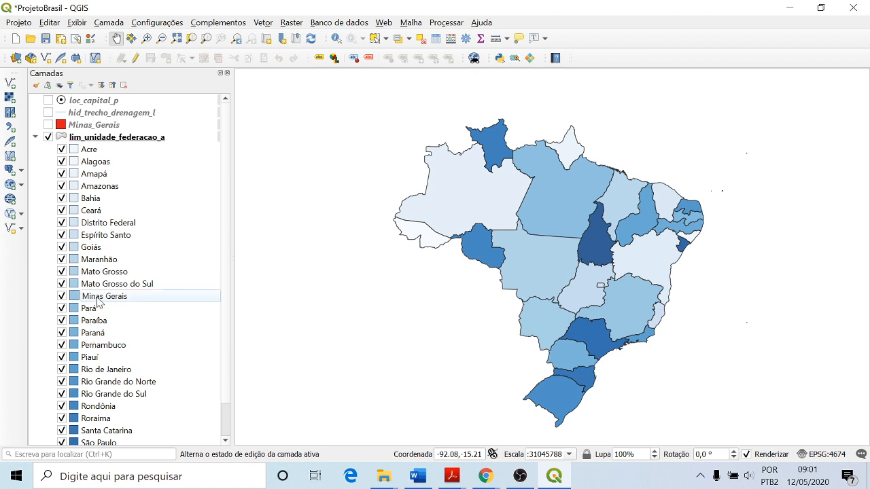
left_click(47, 125)
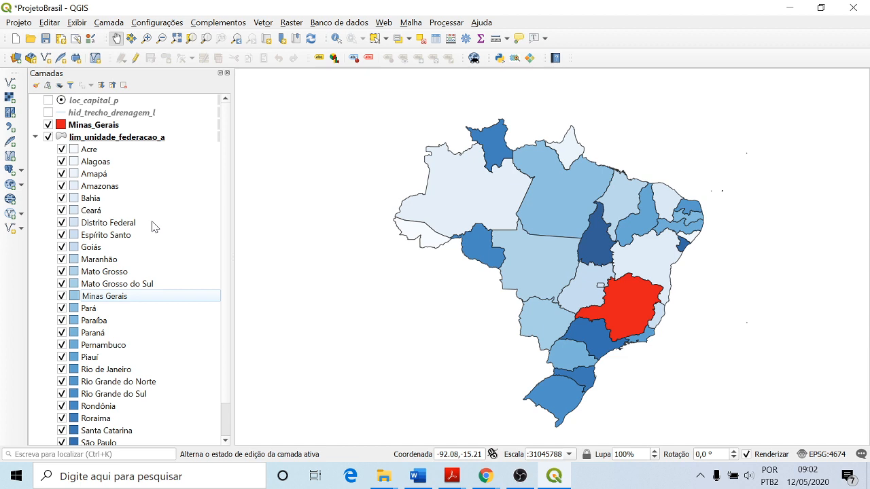
Examine the provider information in the lim_unidade_federacao_a layer properties and close them without changes
right_click(133, 141)
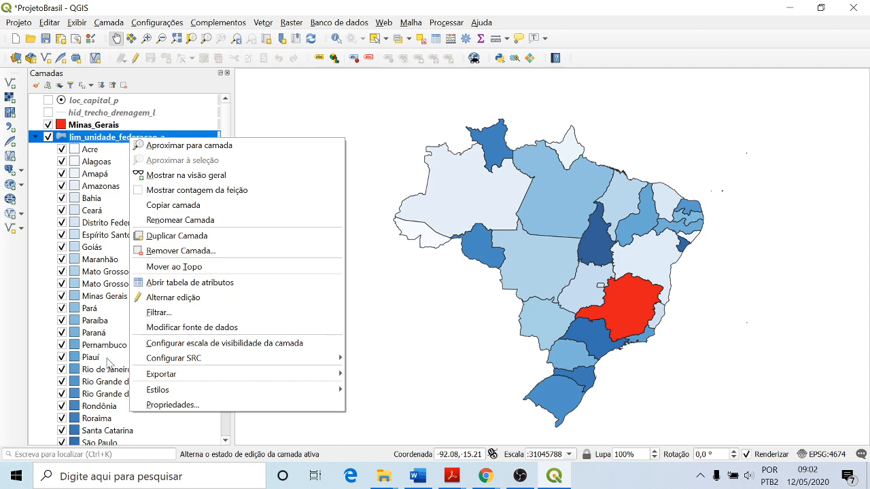
left_click(175, 405)
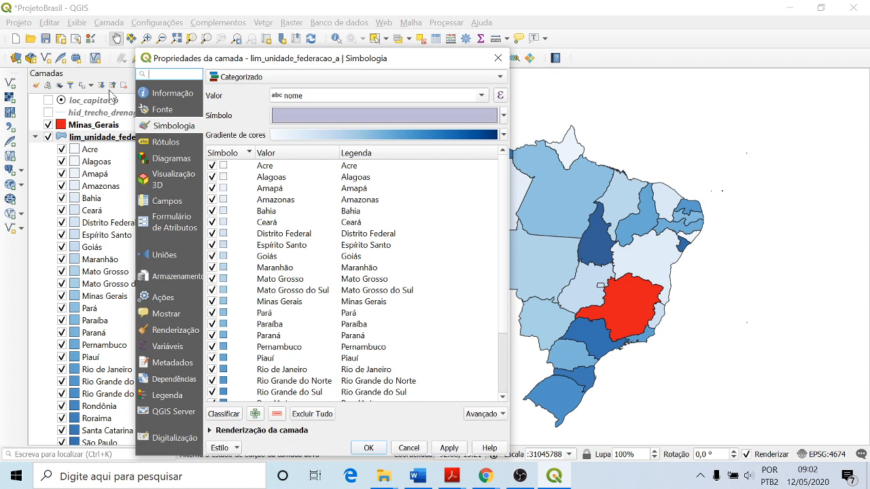
left_click(164, 95)
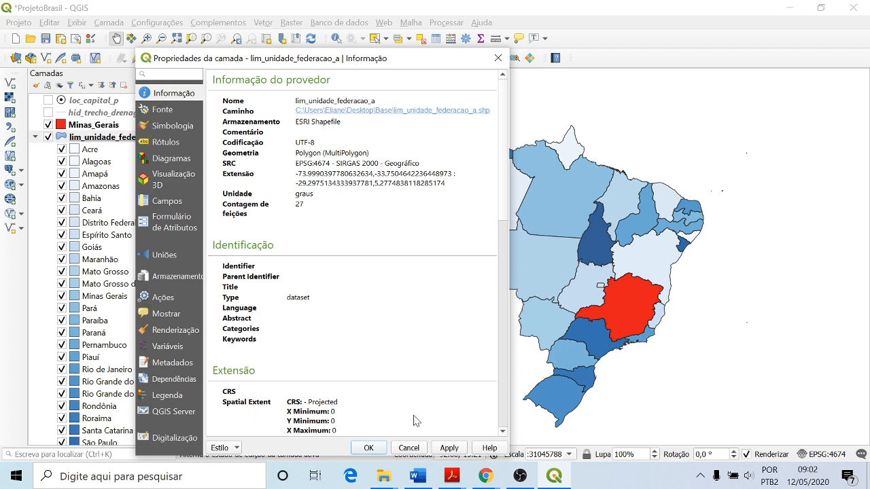
left_click(410, 450)
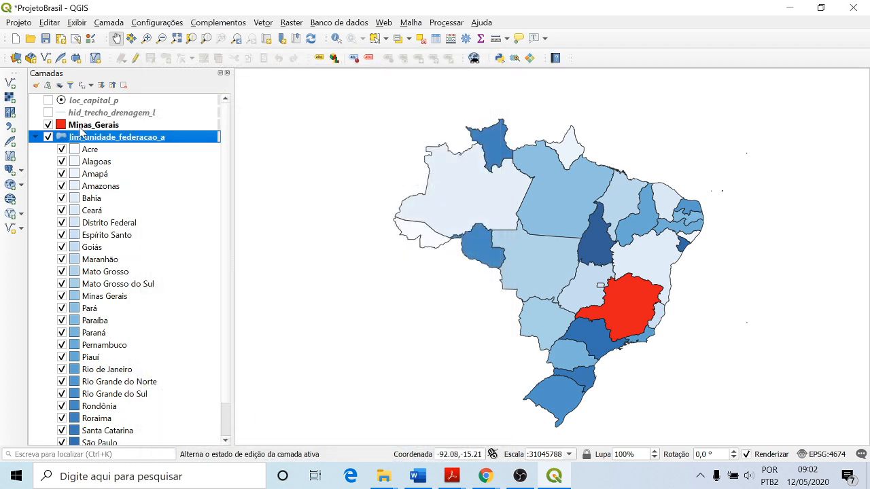
Open the layer properties of Minas_Gerais
left_click(87, 127)
right_click(86, 130)
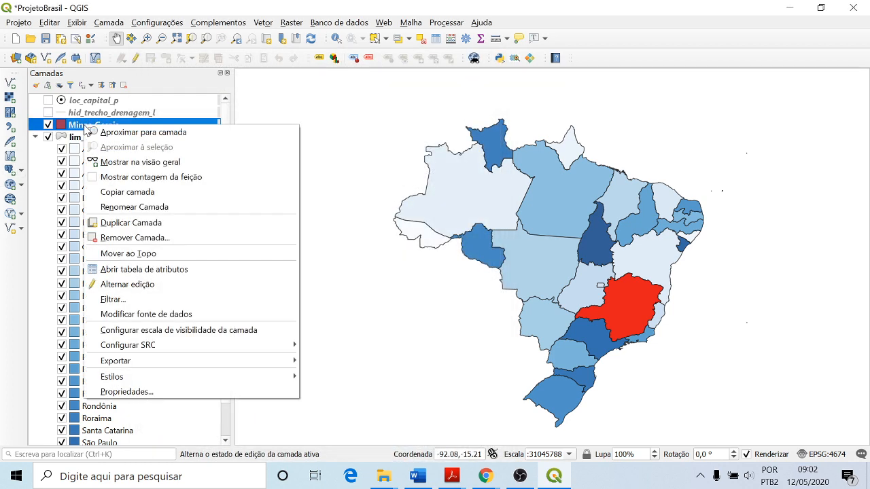
left_click(139, 393)
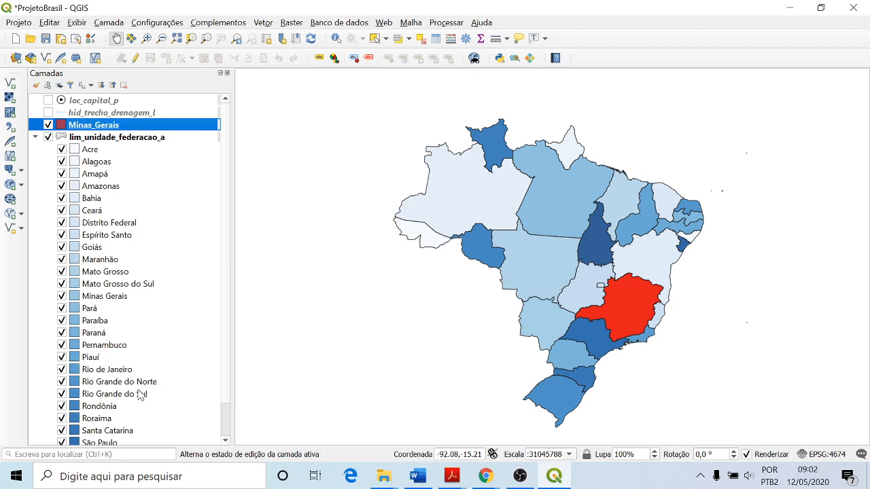